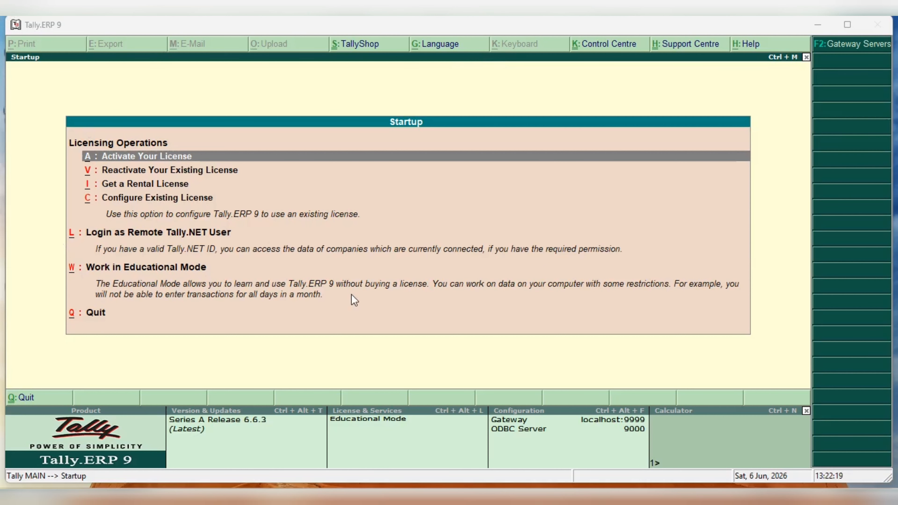
Choose 'W: Work in Educational Mode' on the Tally.ERP 9 startup screen.
{"action": "left_click", "coordinate": [172, 269]}
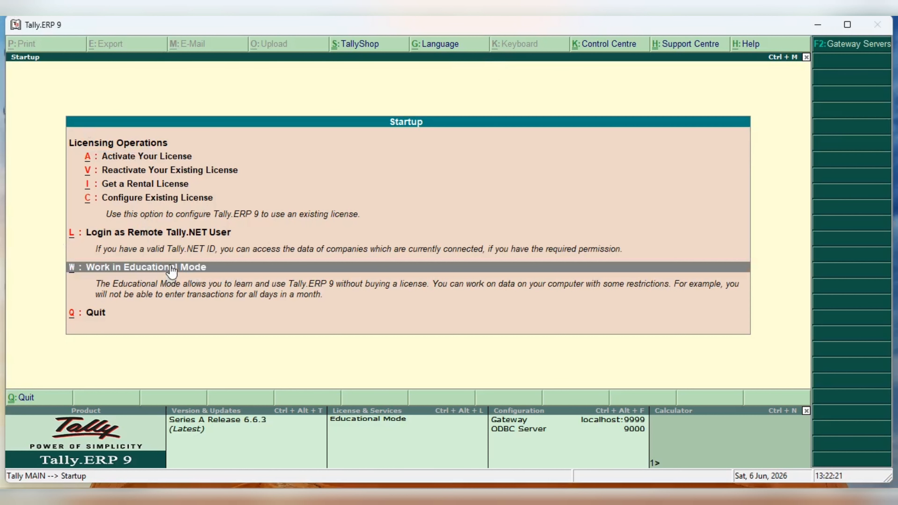
{"action": "left_click", "coordinate": [171, 265]}
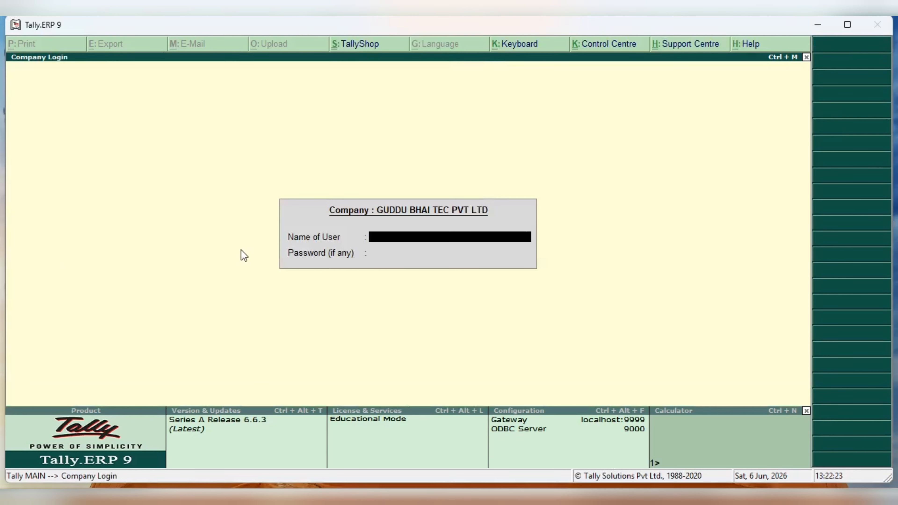
Log in with the company user name and password to reach the Gateway of Tally.
{"action": "type", "text": "guddukumar"}
{"action": "key", "text": "Return"}
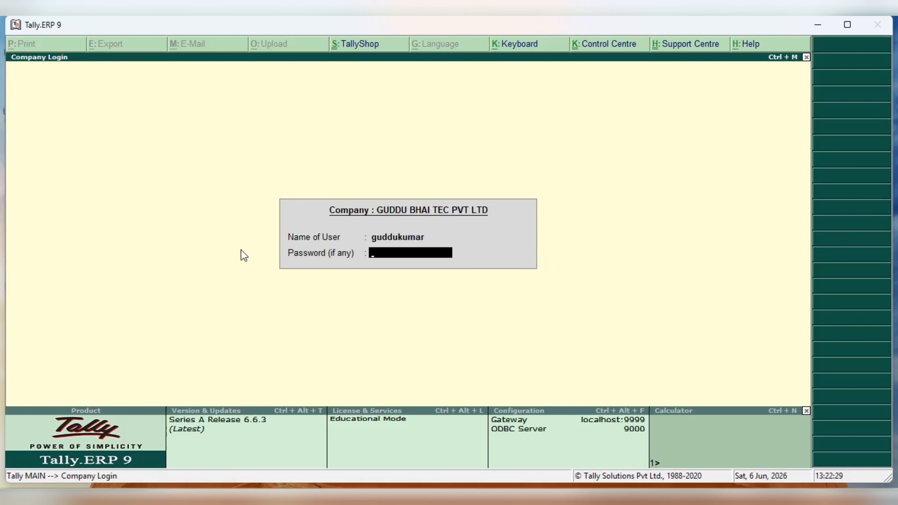
{"action": "type", "text": "*"}
{"action": "key", "text": "BackSpace"}
{"action": "type", "text": "*****"}
{"action": "key", "text": "Return"}
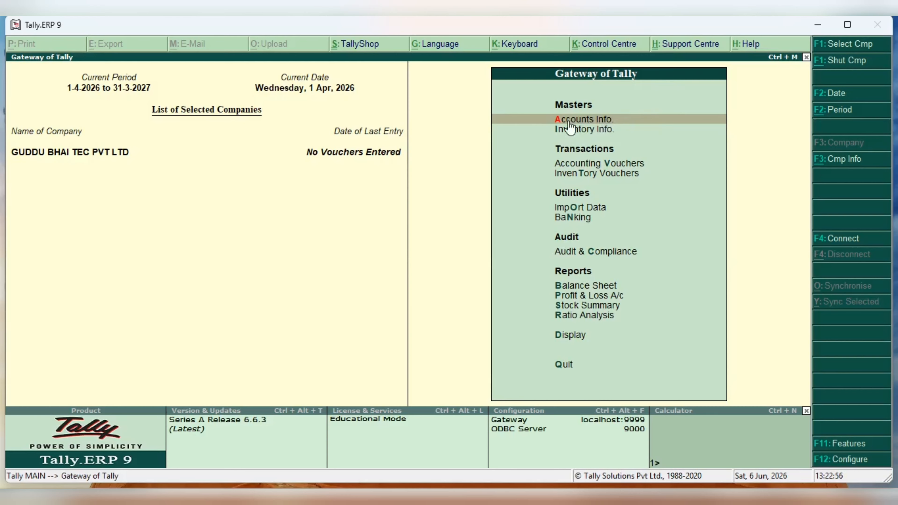
Go to Accounts Info > Ledgers > Create to open a blank single-ledger form.
{"action": "left_click", "coordinate": [587, 120]}
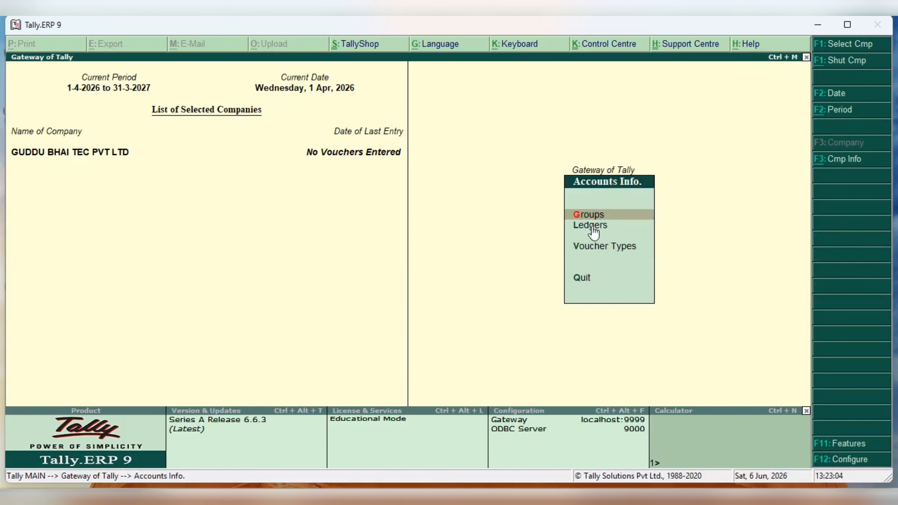
{"action": "left_click", "coordinate": [606, 228]}
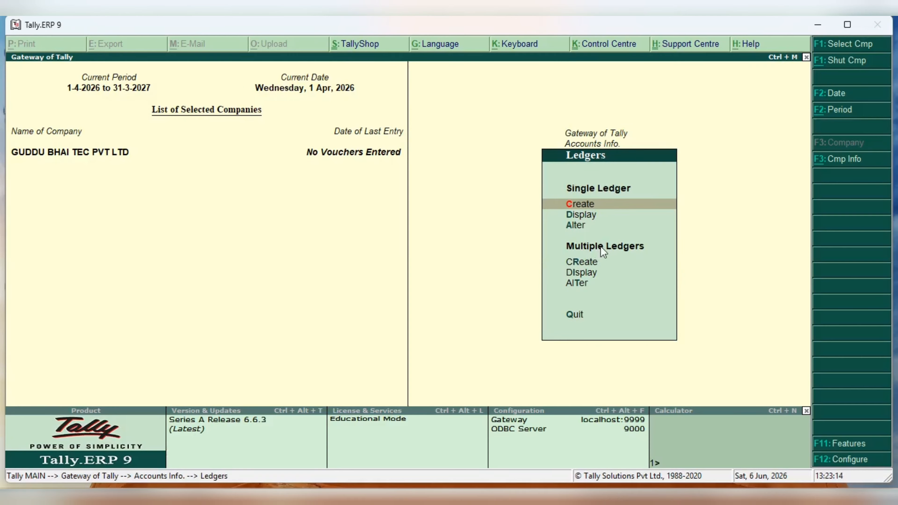
{"action": "left_click", "coordinate": [591, 205]}
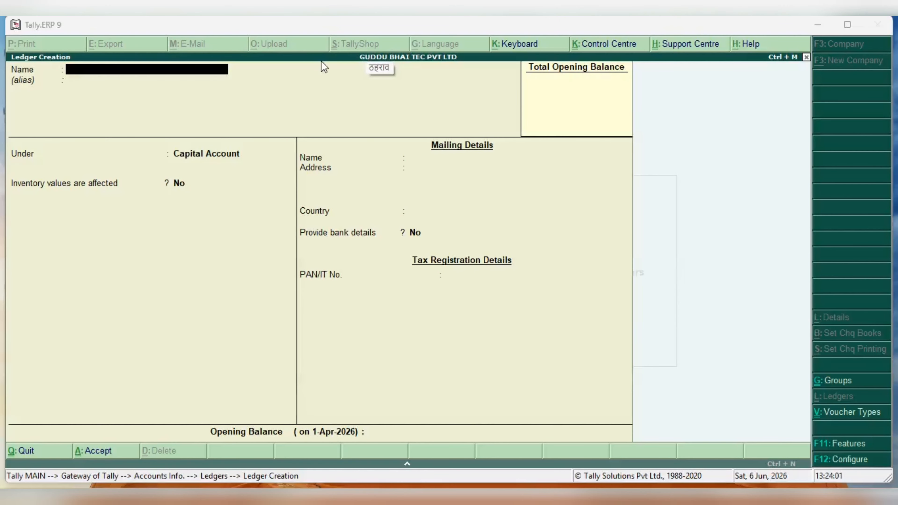
Create the ledger 'Sales' under Sales Accounts, keeping inventory values affected at Yes.
{"action": "left_click", "coordinate": [132, 66]}
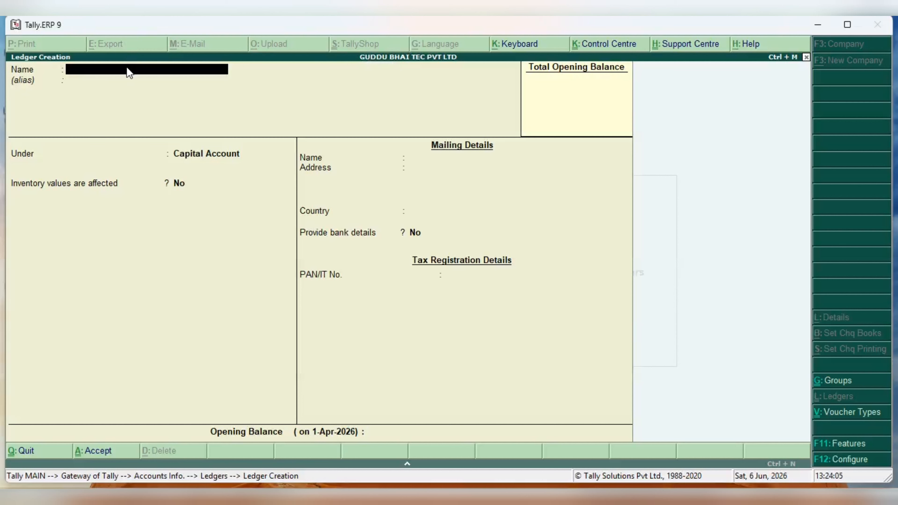
{"action": "type", "text": "Sales"}
{"action": "key", "text": "Return"}
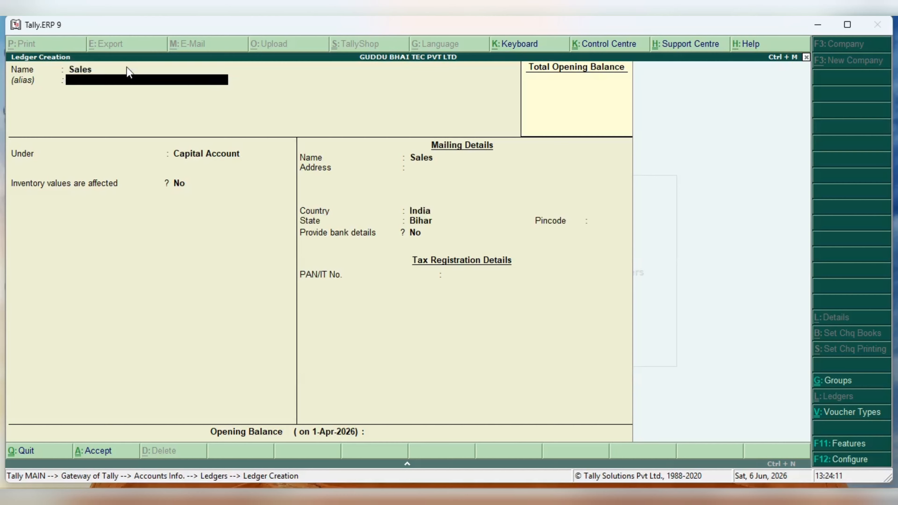
{"action": "key", "text": "Return"}
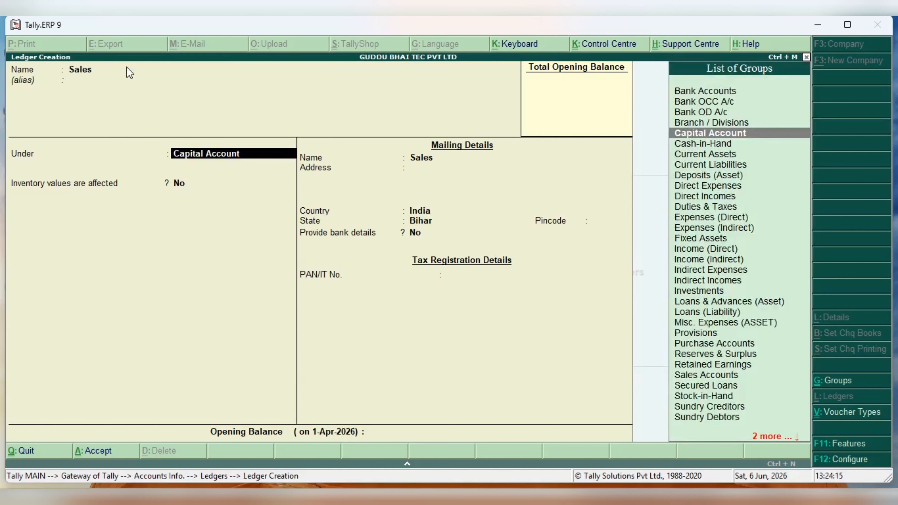
{"action": "type", "text": "Sa"}
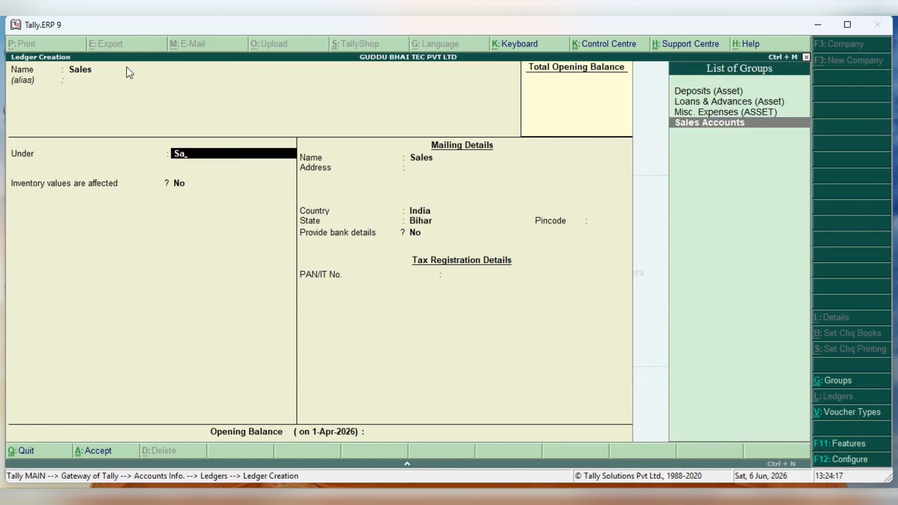
{"action": "key", "text": "Return"}
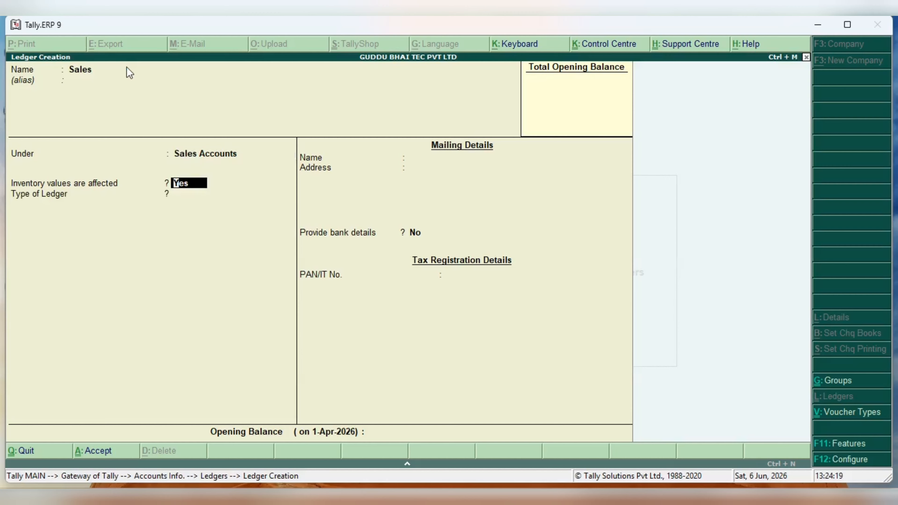
{"action": "key", "text": "Return"}
{"action": "key", "text": "Return"}
{"action": "key", "text": "Return"}
{"action": "key", "text": "Return"}
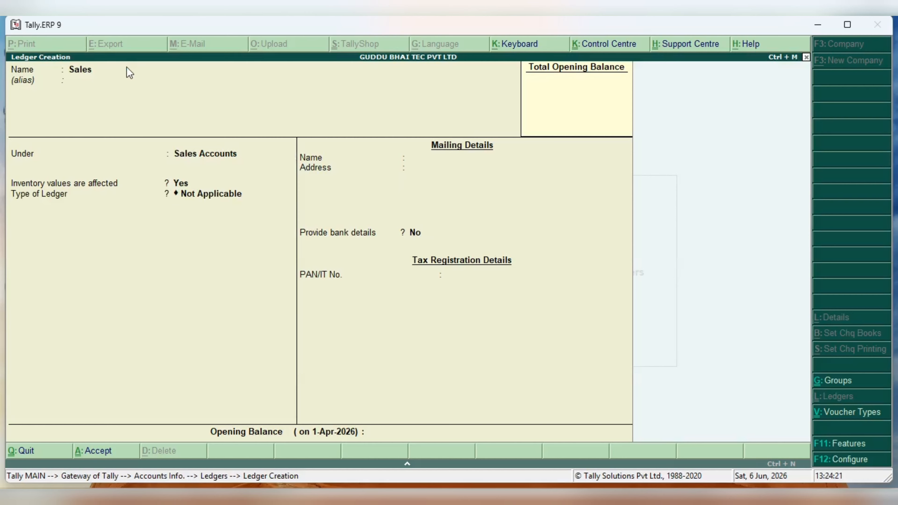
{"action": "key", "text": "Return"}
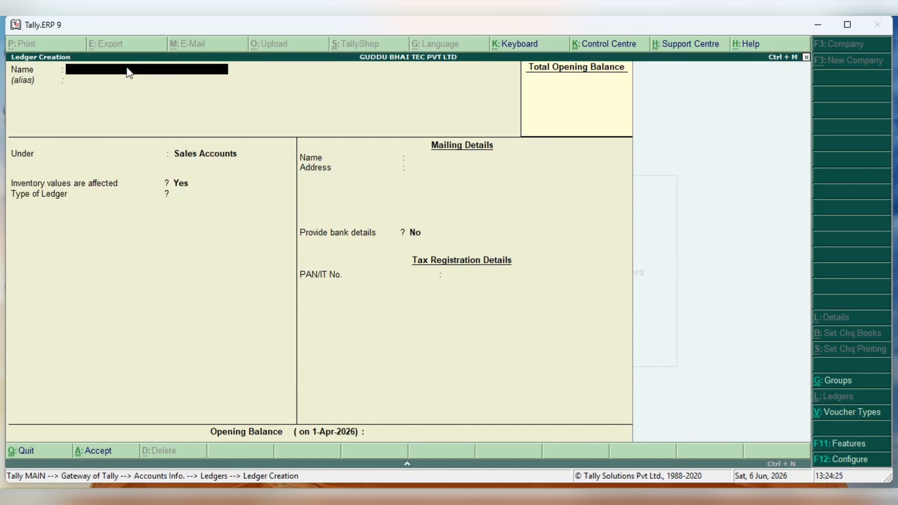
Create the ledger 'Purchase' under Purchase Accounts with inventory values affected set to Yes.
{"action": "type", "text": "Purchase"}
{"action": "key", "text": "Return"}
{"action": "key", "text": "Return"}
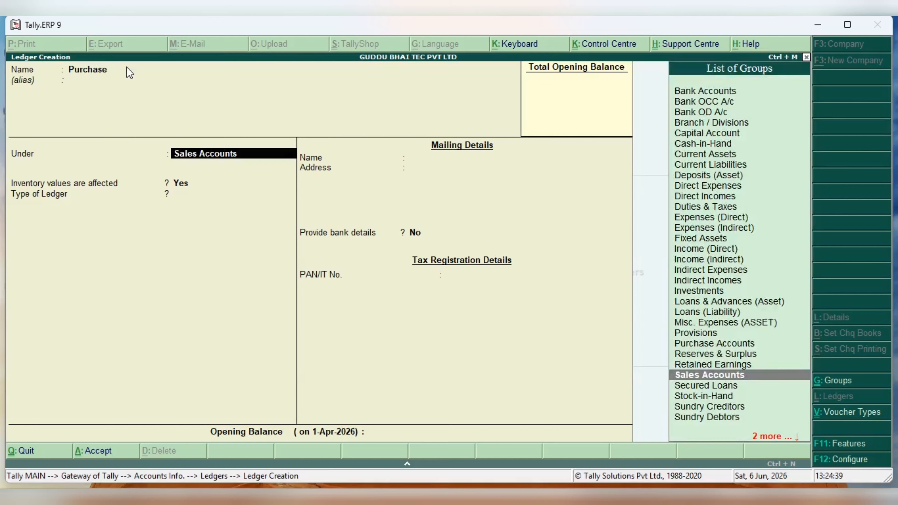
{"action": "type", "text": "P"}
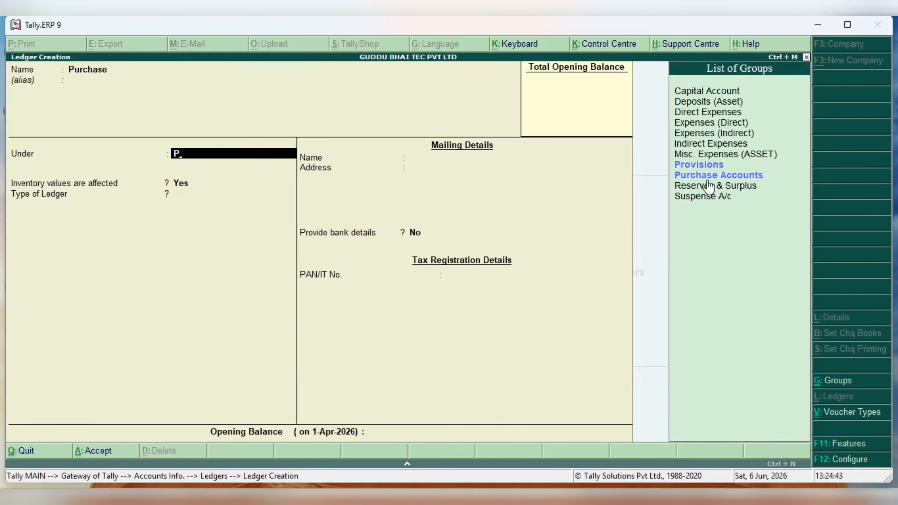
{"action": "left_click", "coordinate": [736, 177]}
{"action": "left_click", "coordinate": [737, 177]}
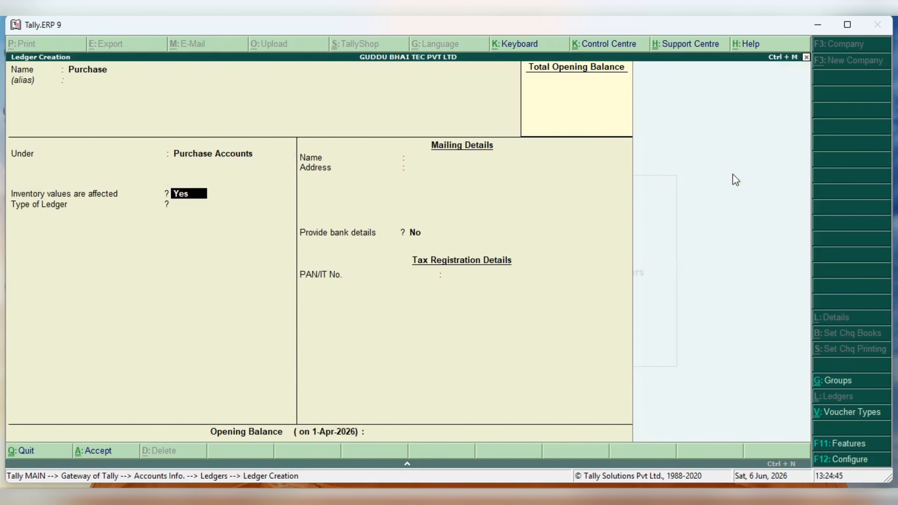
{"action": "key", "text": "Return"}
{"action": "key", "text": "Return"}
{"action": "key", "text": "Return"}
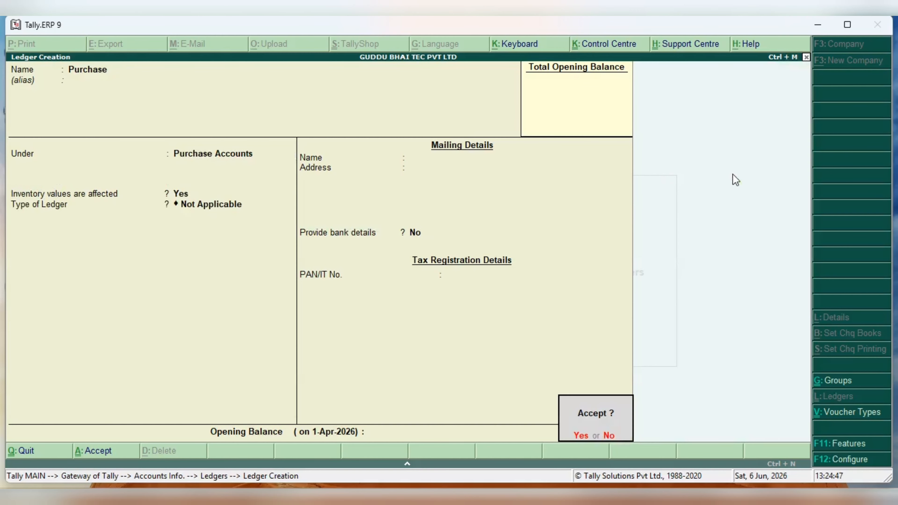
{"action": "key", "text": "Return"}
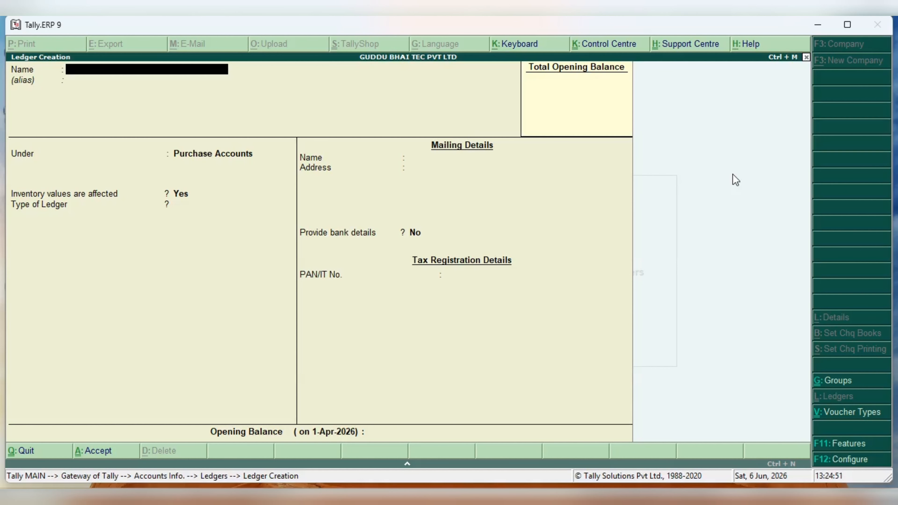
Create the ledger 'Capital' under Capital Account, keeping mailing state Bihar.
{"action": "type", "text": "Capital"}
{"action": "key", "text": "Return"}
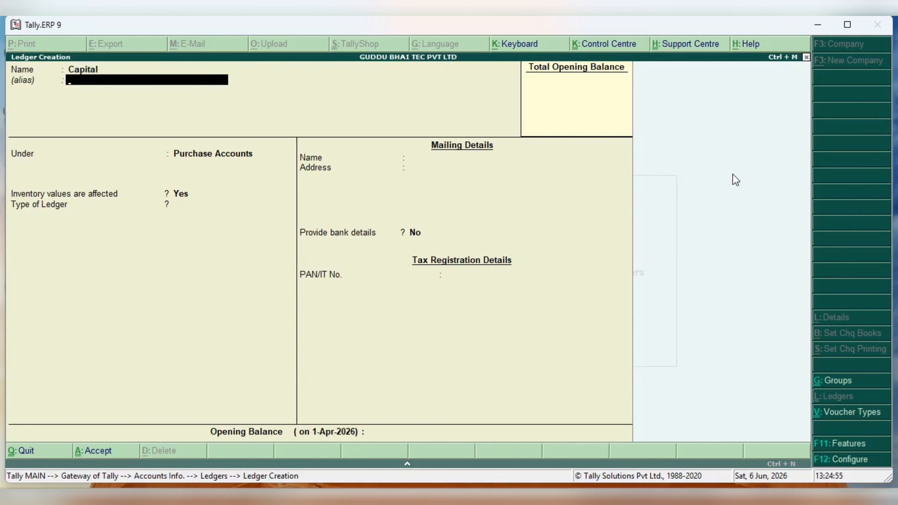
{"action": "key", "text": "Return"}
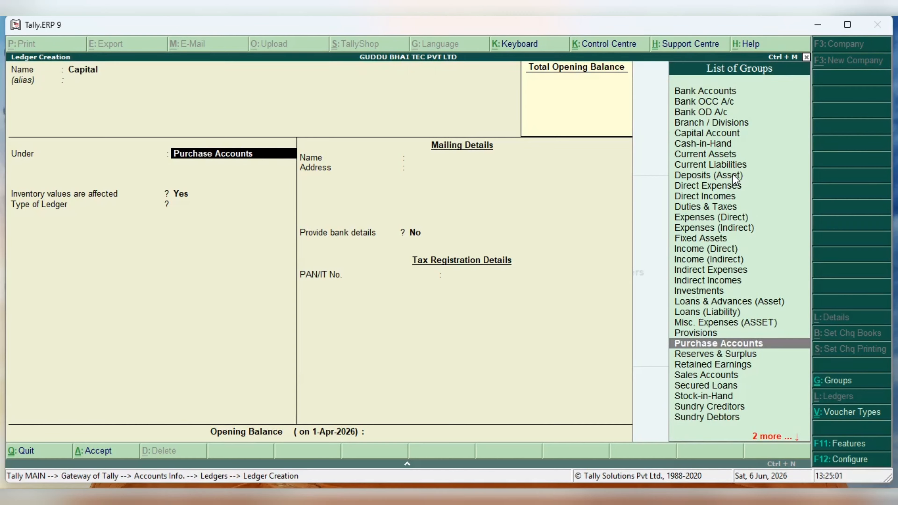
{"action": "type", "text": "Cap"}
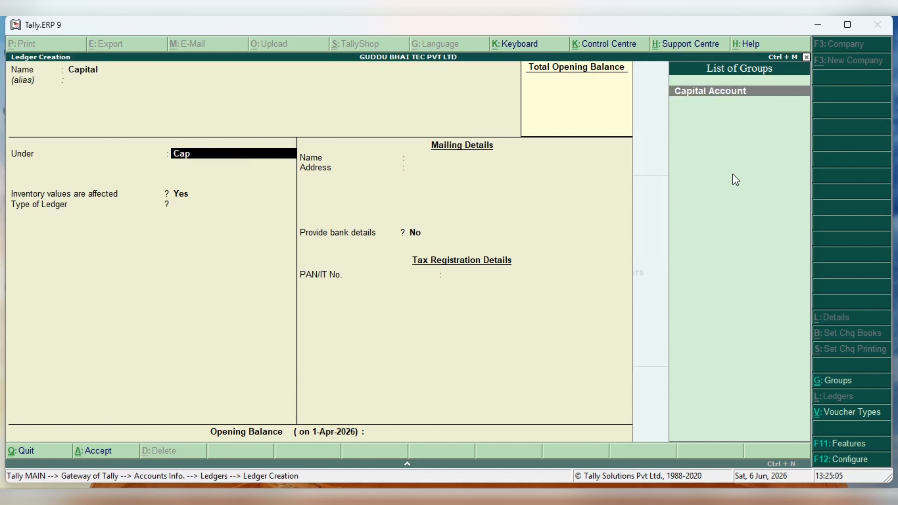
{"action": "key", "text": "Return"}
{"action": "key", "text": "Return"}
{"action": "key", "text": "Return"}
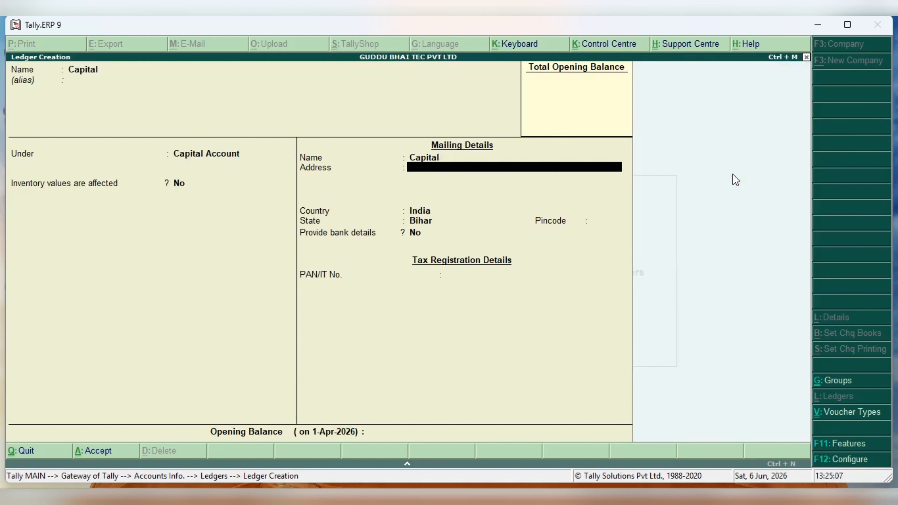
{"action": "key", "text": "Return"}
{"action": "key", "text": "Return"}
{"action": "key", "text": "Return"}
{"action": "key", "text": "Return"}
{"action": "key", "text": "Return"}
{"action": "key", "text": "Return"}
{"action": "key", "text": "Return"}
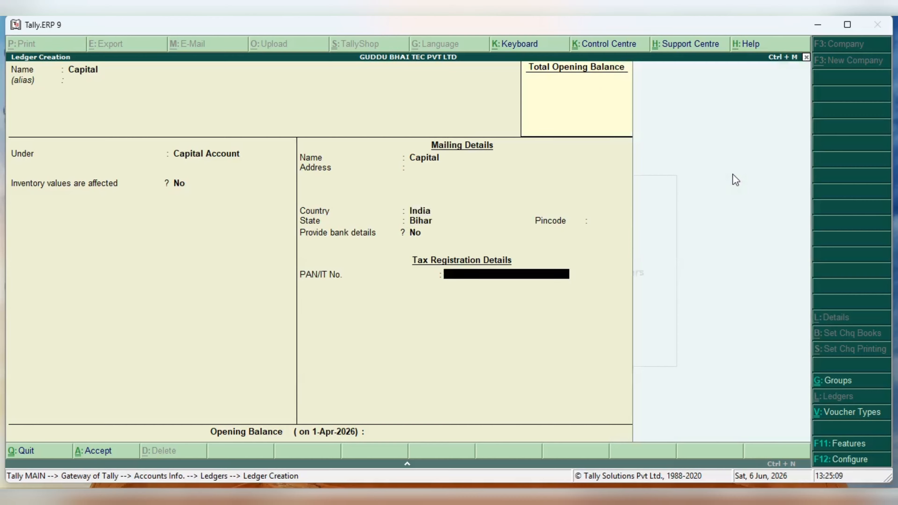
{"action": "key", "text": "Return"}
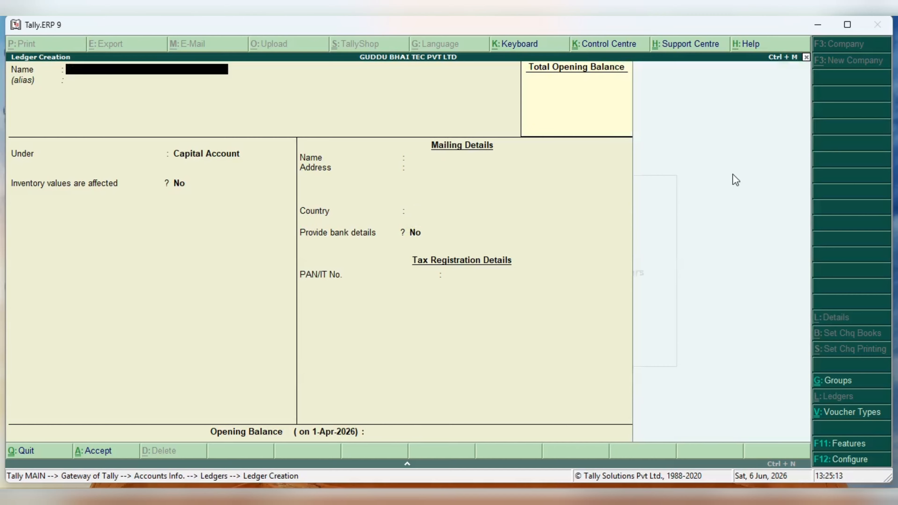
Create a 'Bank' ledger under Bank Accounts with state Bihar, then quit the empty form.
{"action": "type", "text": "Bank"}
{"action": "key", "text": "Return"}
{"action": "key", "text": "Return"}
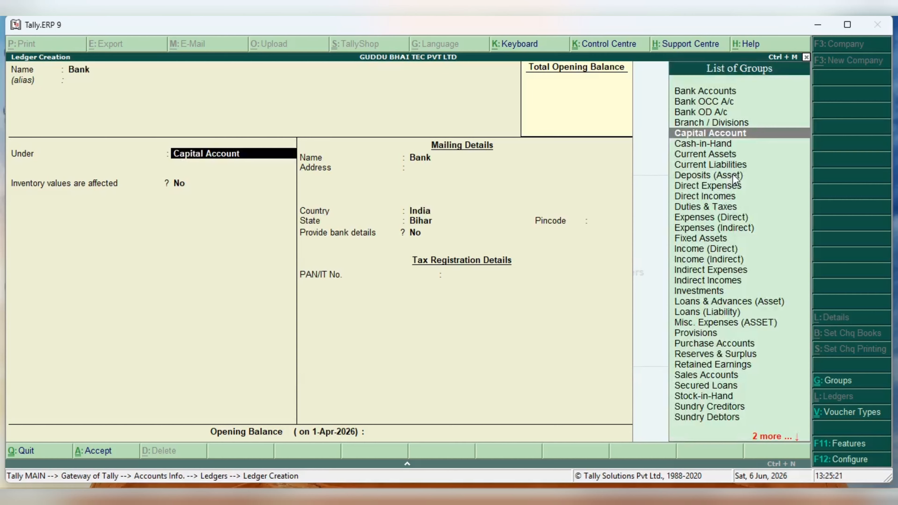
{"action": "type", "text": "Ba"}
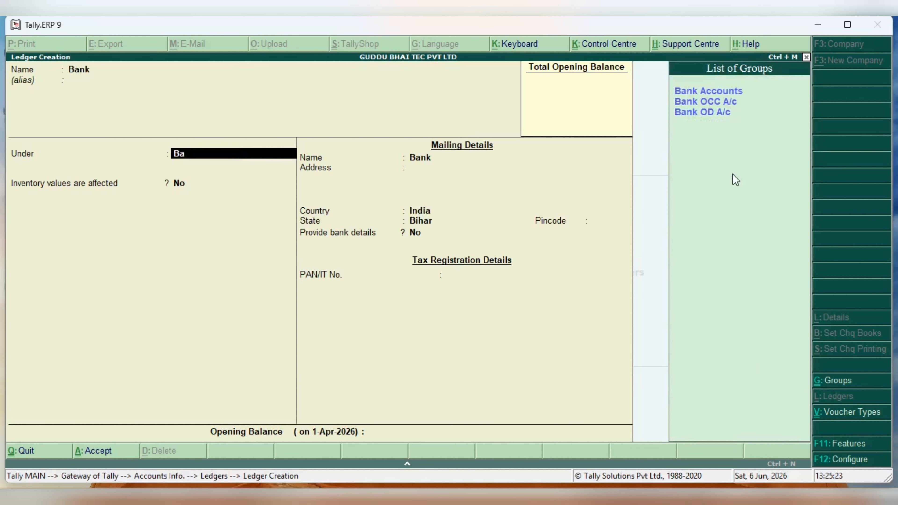
{"action": "left_click", "coordinate": [719, 93]}
{"action": "left_click", "coordinate": [721, 92]}
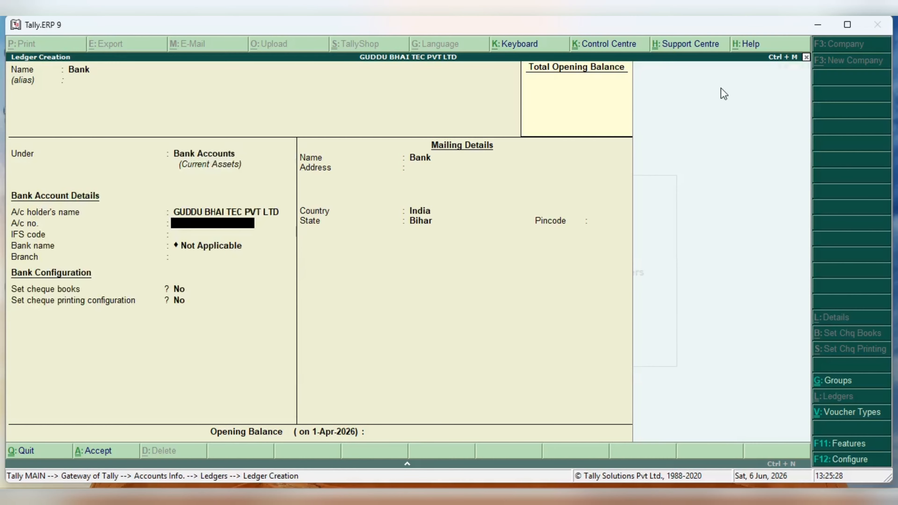
{"action": "key", "text": "Return"}
{"action": "key", "text": "Return"}
{"action": "key", "text": "Return"}
{"action": "key", "text": "Return"}
{"action": "key", "text": "Return"}
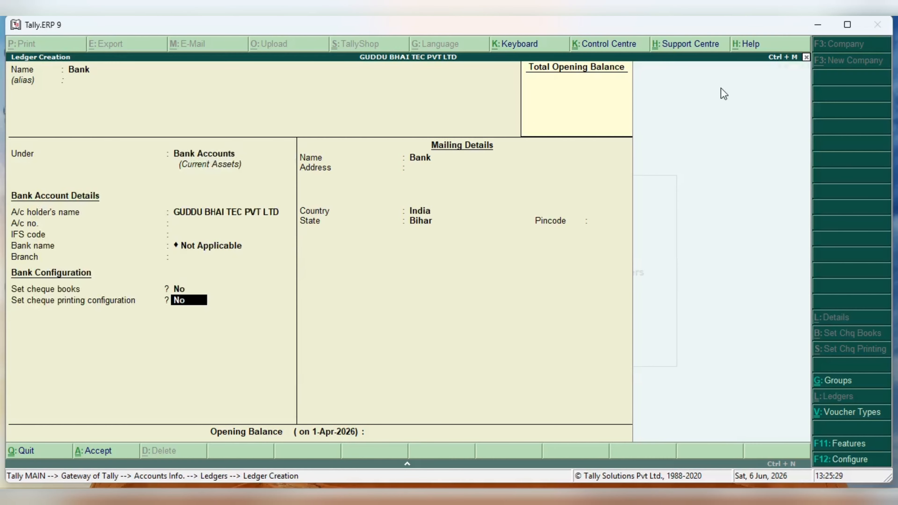
{"action": "key", "text": "Return"}
{"action": "key", "text": "Return"}
{"action": "key", "text": "Return"}
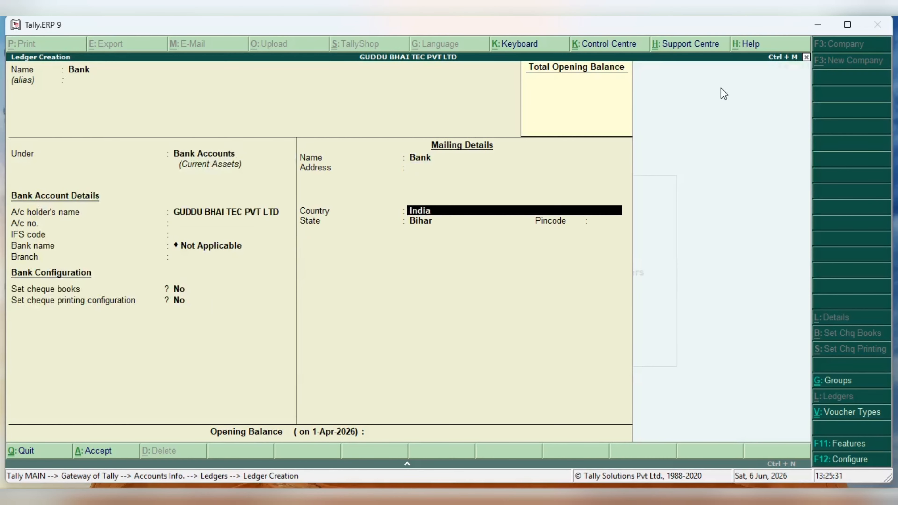
{"action": "key", "text": "Return"}
{"action": "key", "text": "Return"}
{"action": "key", "text": "Return"}
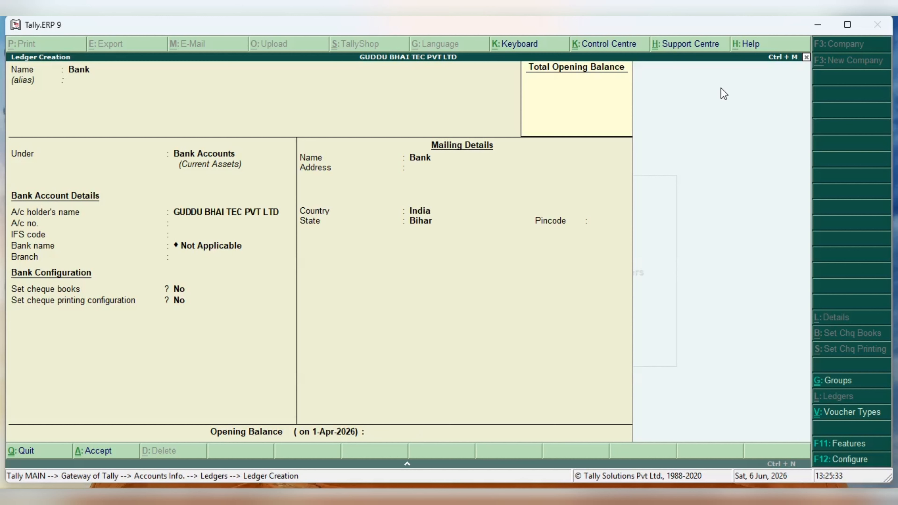
{"action": "key", "text": "Return"}
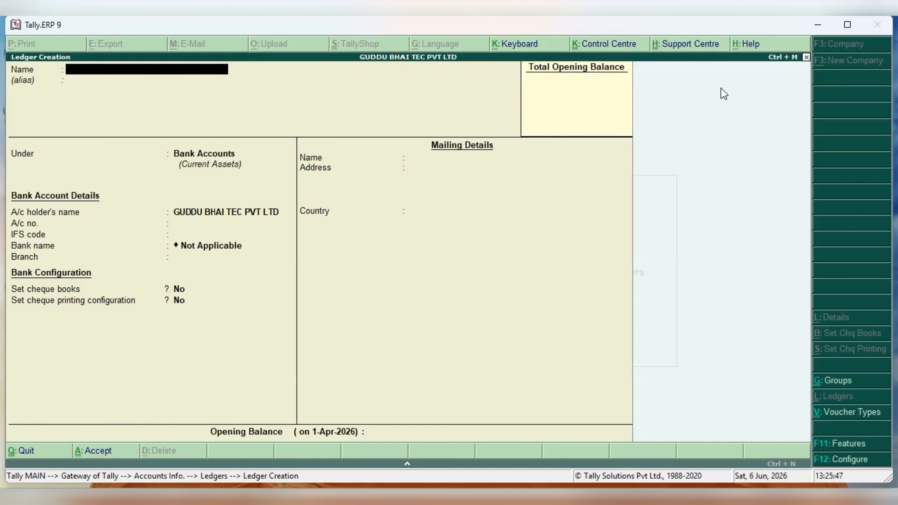
{"action": "key", "text": "Escape"}
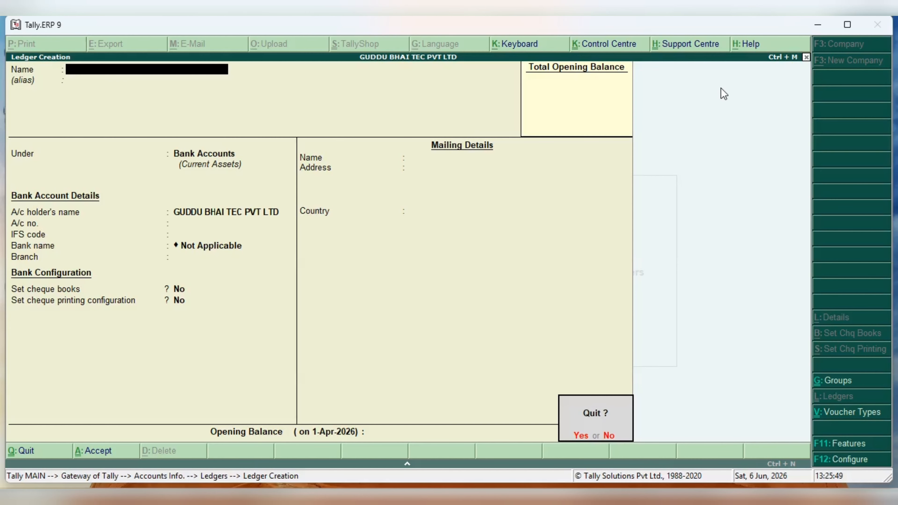
{"action": "key", "text": "y"}
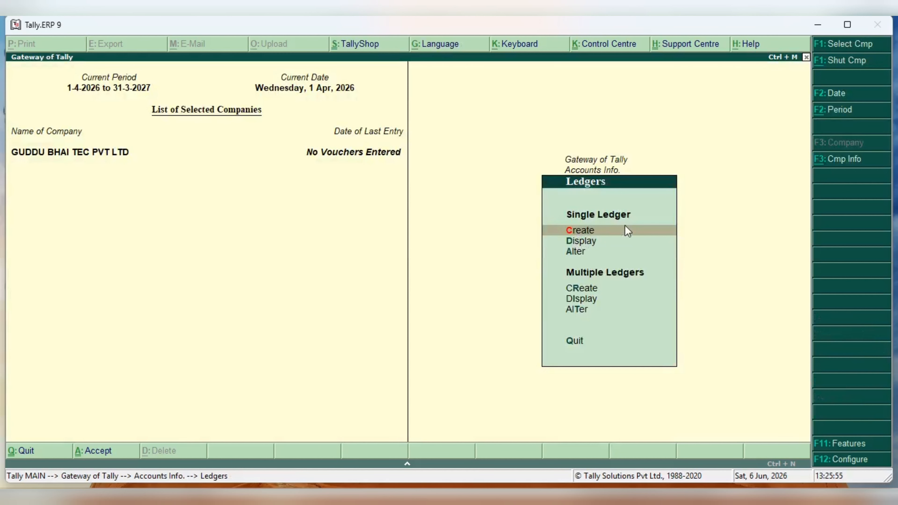
{"action": "key", "text": "Down"}
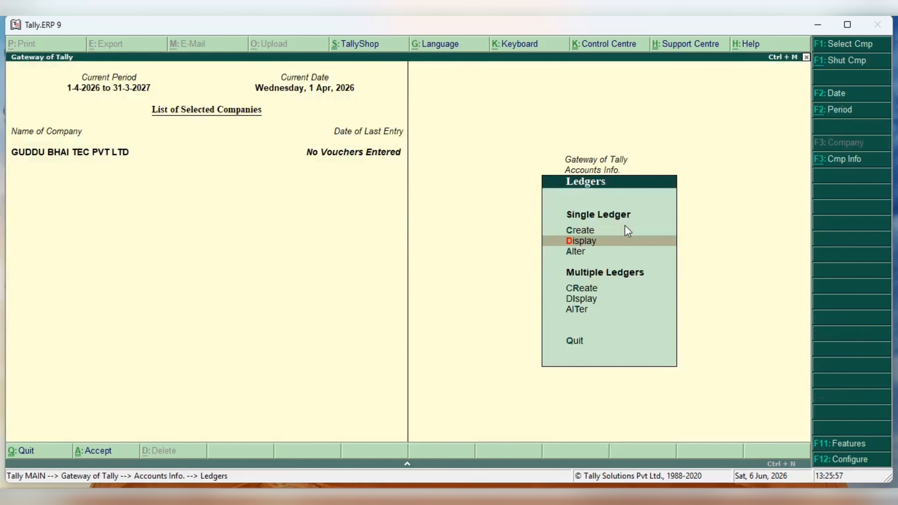
{"action": "key", "text": "Return"}
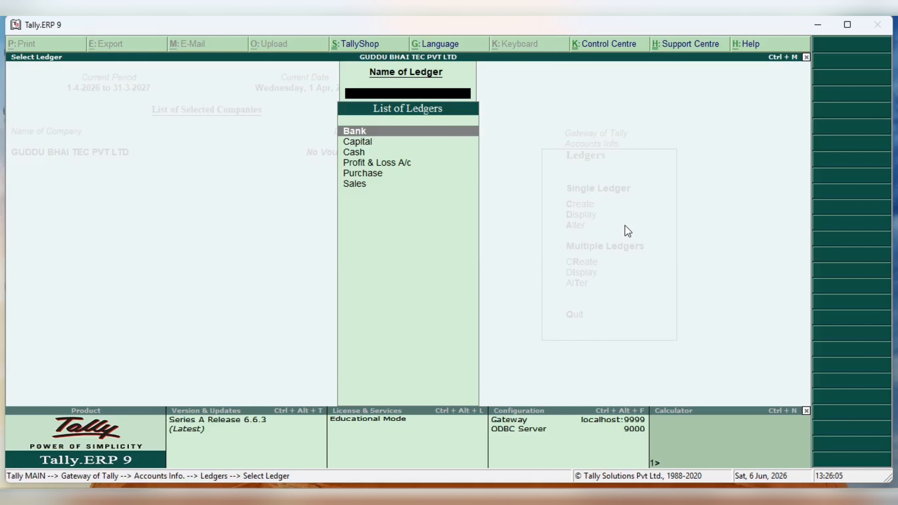
{"action": "key", "text": "Down"}
{"action": "key", "text": "Down"}
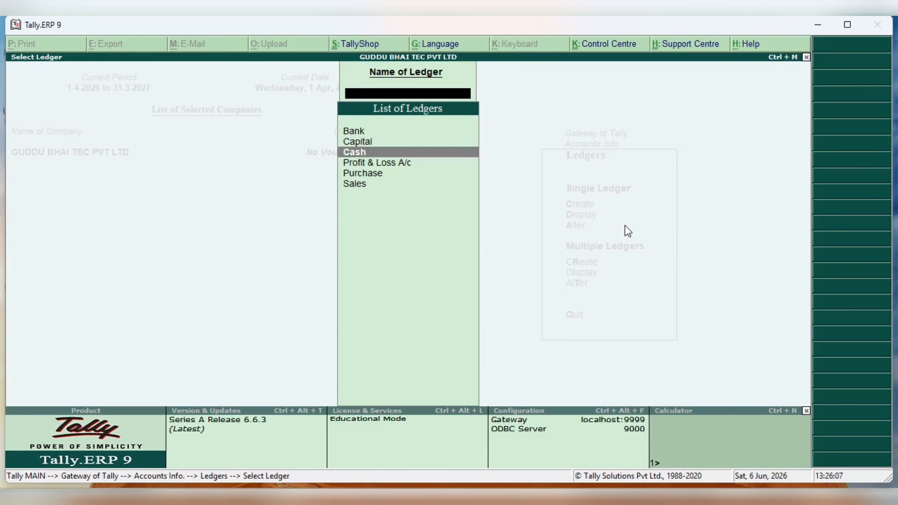
{"action": "key", "text": "Down"}
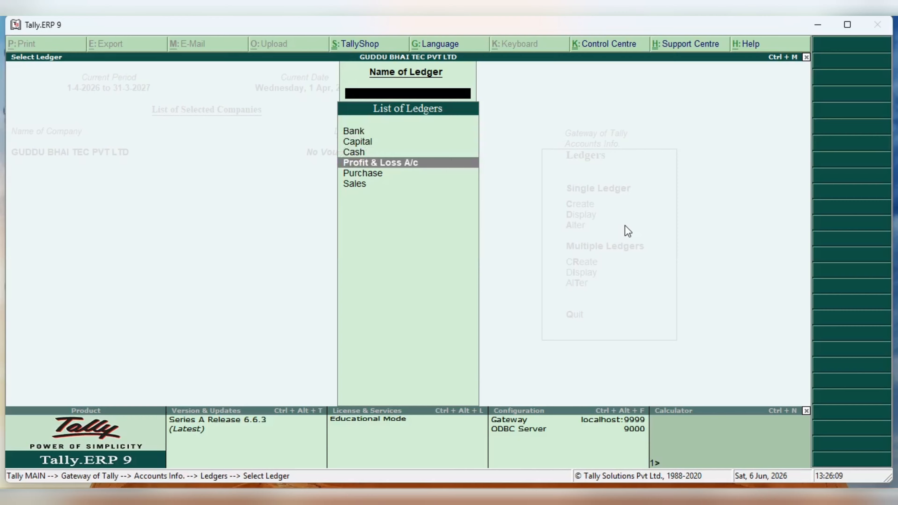
{"action": "key", "text": "Down"}
{"action": "key", "text": "Down"}
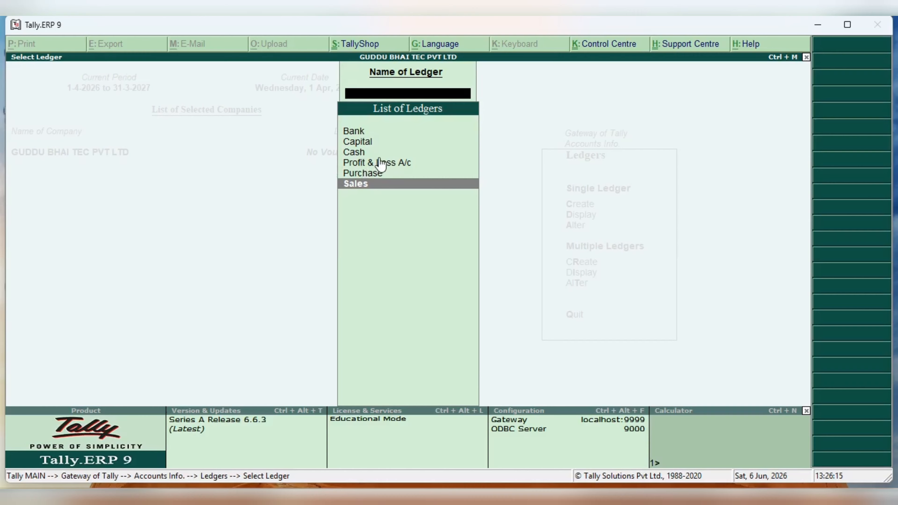
{"action": "left_click", "coordinate": [373, 164]}
{"action": "left_click", "coordinate": [365, 152]}
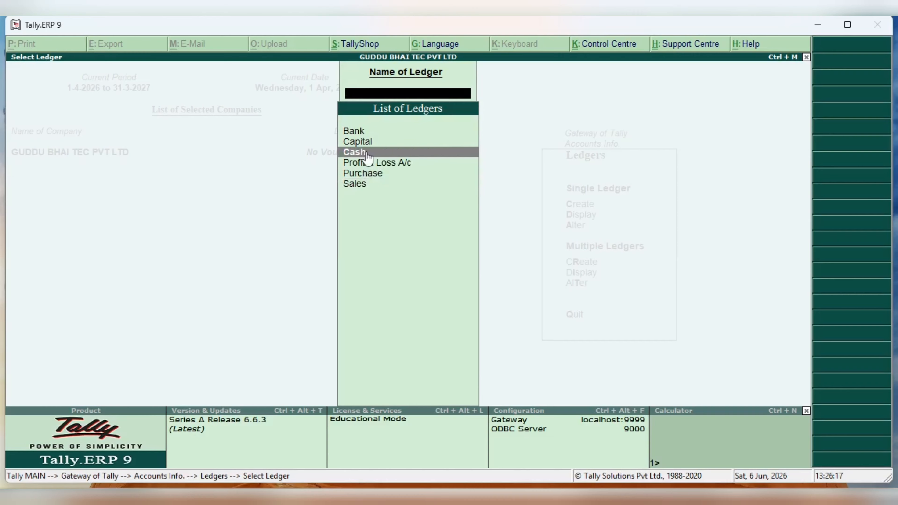
{"action": "left_click", "coordinate": [367, 162]}
{"action": "left_click", "coordinate": [366, 162]}
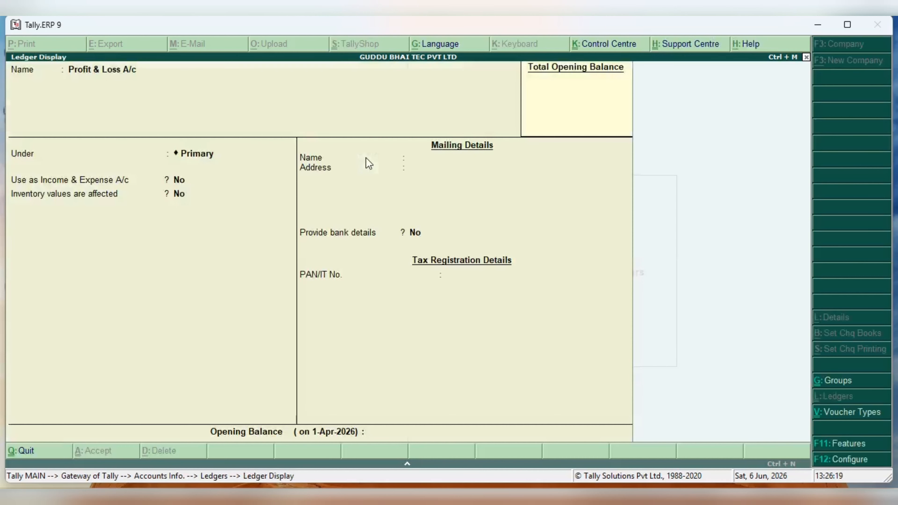
{"action": "key", "text": "Escape"}
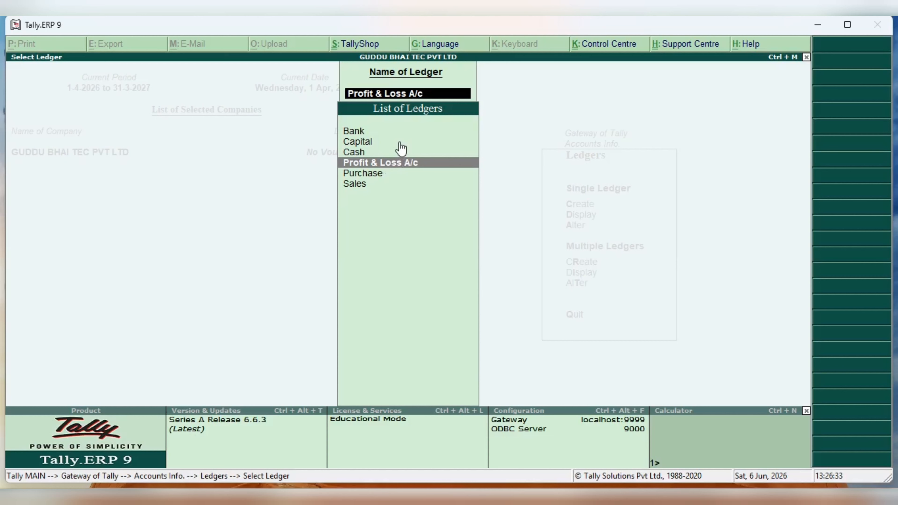
{"action": "left_click", "coordinate": [362, 153]}
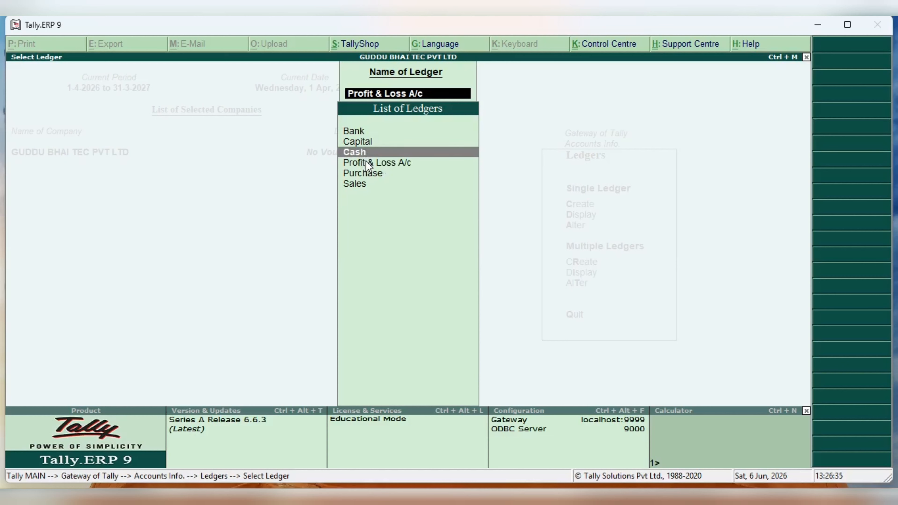
{"action": "left_click", "coordinate": [366, 162]}
{"action": "left_click", "coordinate": [360, 154]}
{"action": "key", "text": "BackSpace"}
{"action": "key", "text": "Escape"}
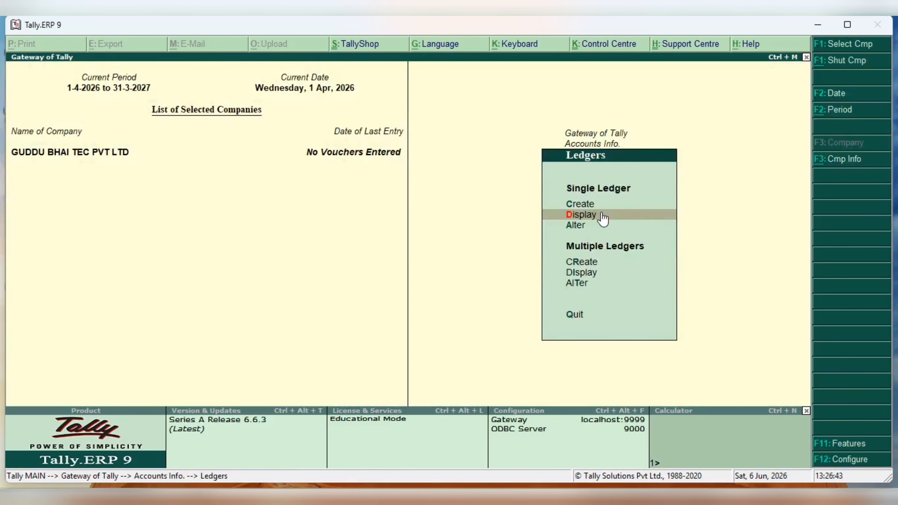
Create the ledger 'Hdfggg Bank' under Bank Accounts, then quit the next blank form.
{"action": "left_click", "coordinate": [603, 205]}
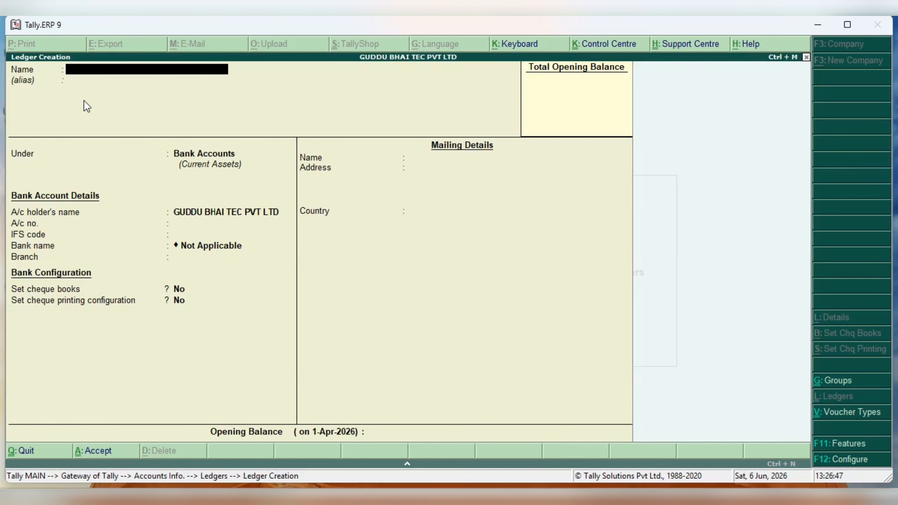
{"action": "type", "text": "Hdfc"}
{"action": "key", "text": "BackSpace"}
{"action": "type", "text": "ggg Bank"}
{"action": "key", "text": "Return"}
{"action": "key", "text": "Return"}
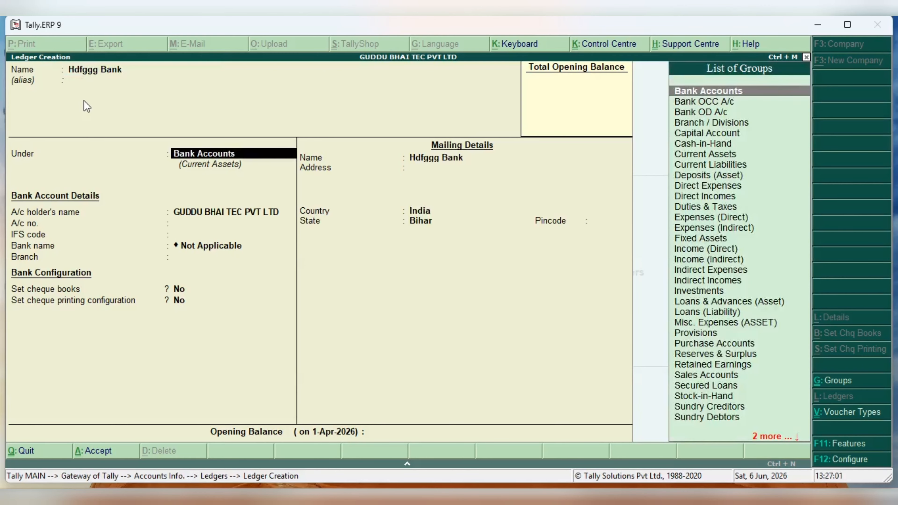
{"action": "key", "text": "Return"}
{"action": "key", "text": "Return"}
{"action": "key", "text": "Return"}
{"action": "key", "text": "Return"}
{"action": "key", "text": "Return"}
{"action": "key", "text": "Return"}
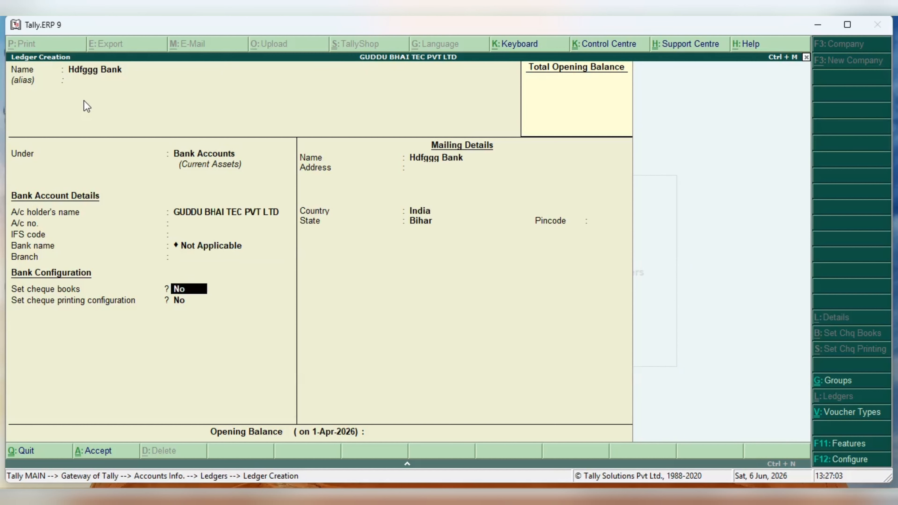
{"action": "key", "text": "Return"}
{"action": "key", "text": "Return"}
{"action": "key", "text": "Return"}
{"action": "key", "text": "Return"}
{"action": "key", "text": "Return"}
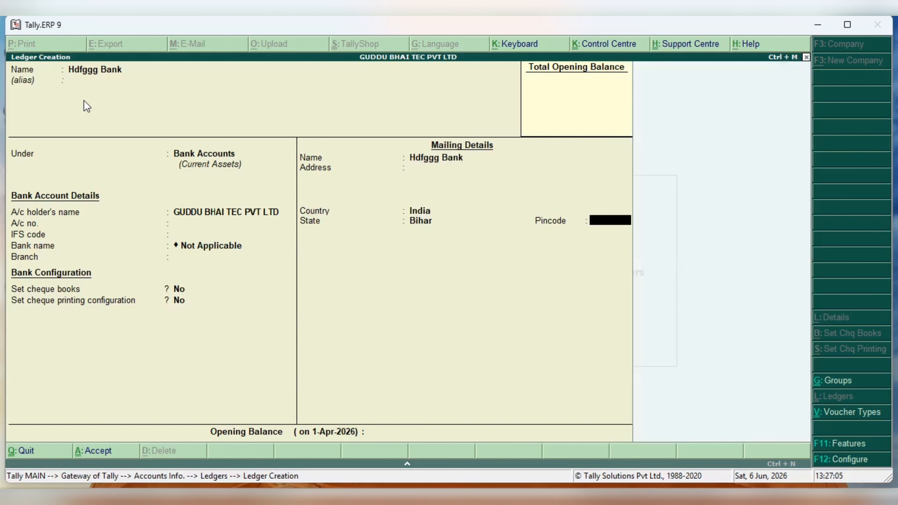
{"action": "key", "text": "Return"}
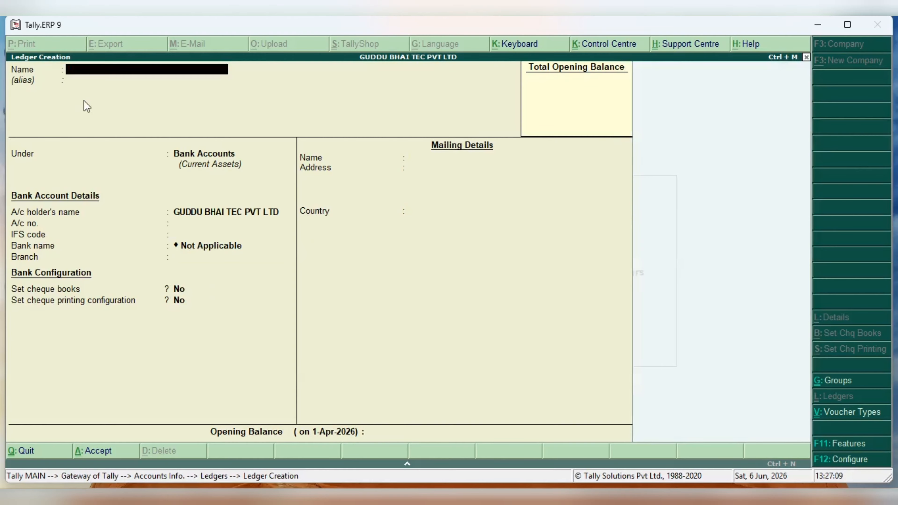
{"action": "key", "text": "Escape"}
{"action": "key", "text": "Return"}
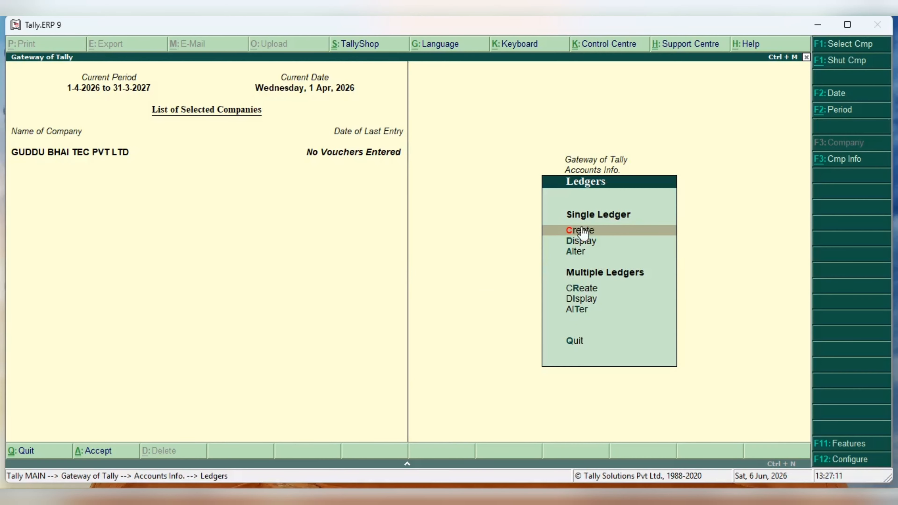
{"action": "left_click", "coordinate": [594, 245]}
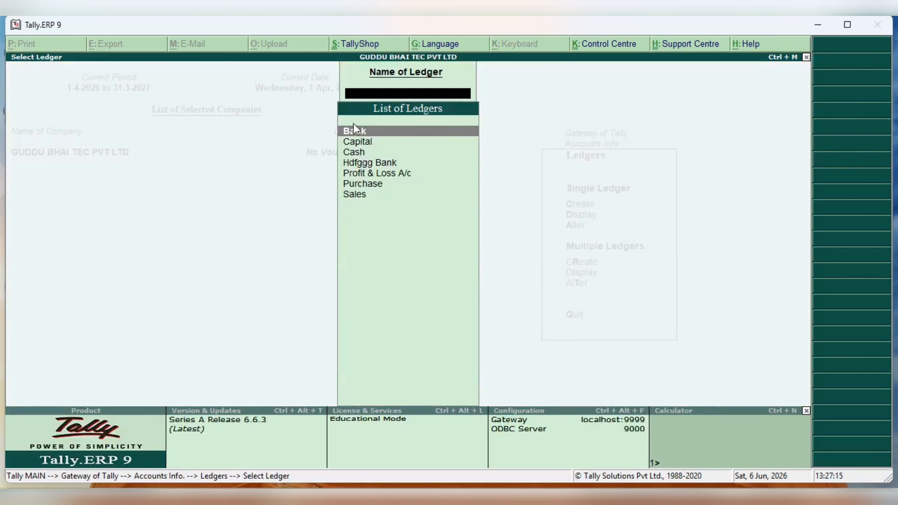
{"action": "left_click", "coordinate": [378, 163]}
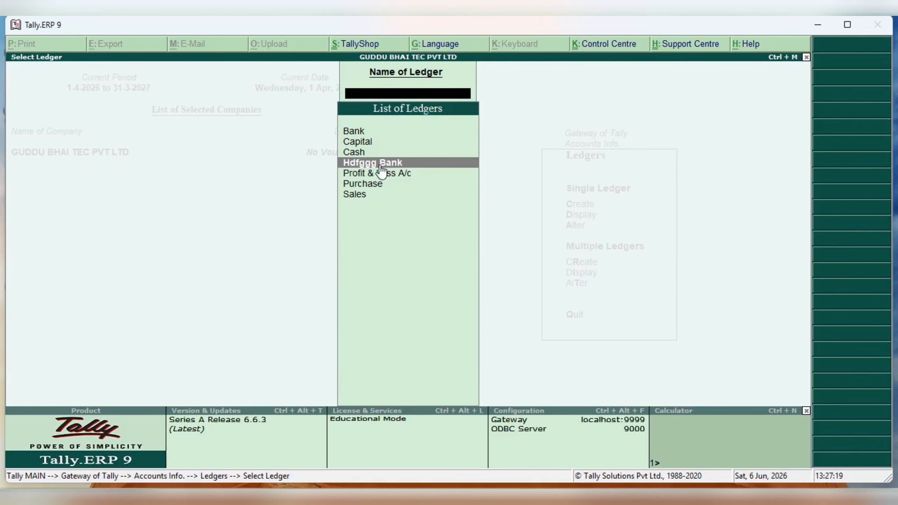
{"action": "left_click", "coordinate": [405, 163]}
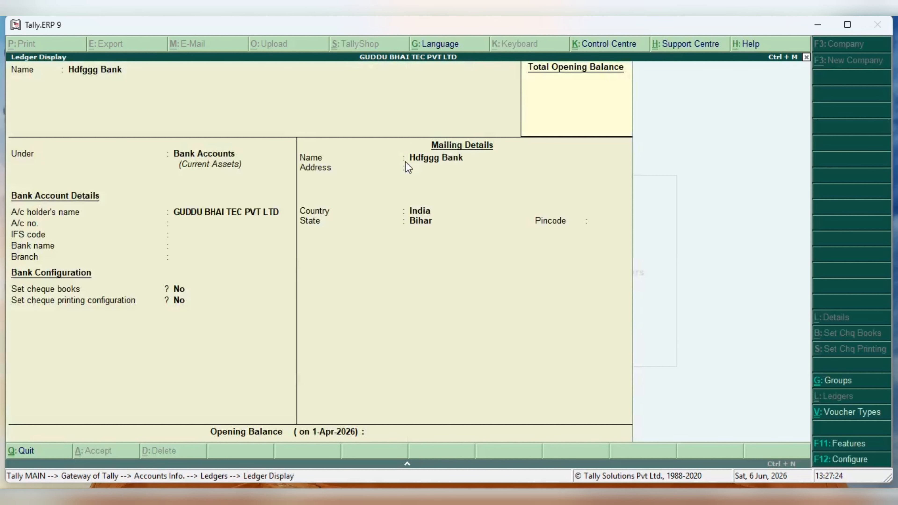
{"action": "key", "text": "Escape"}
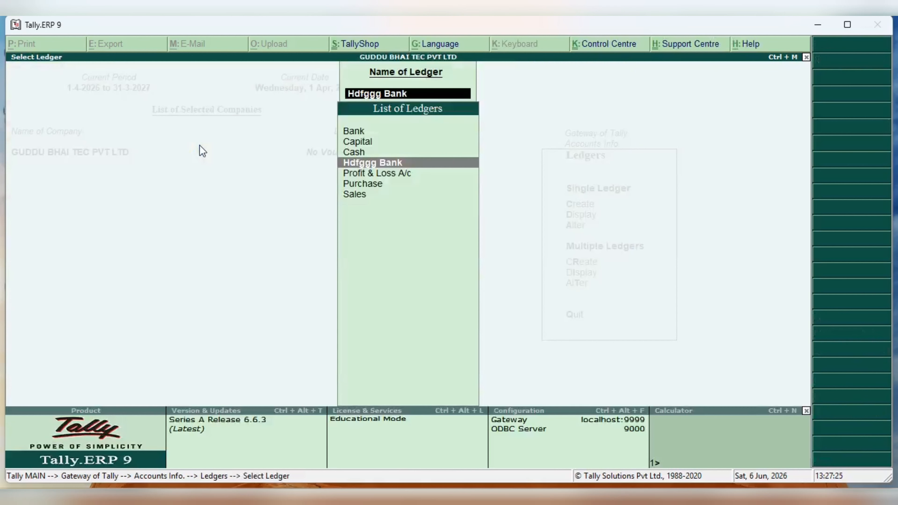
{"action": "key", "text": "Escape"}
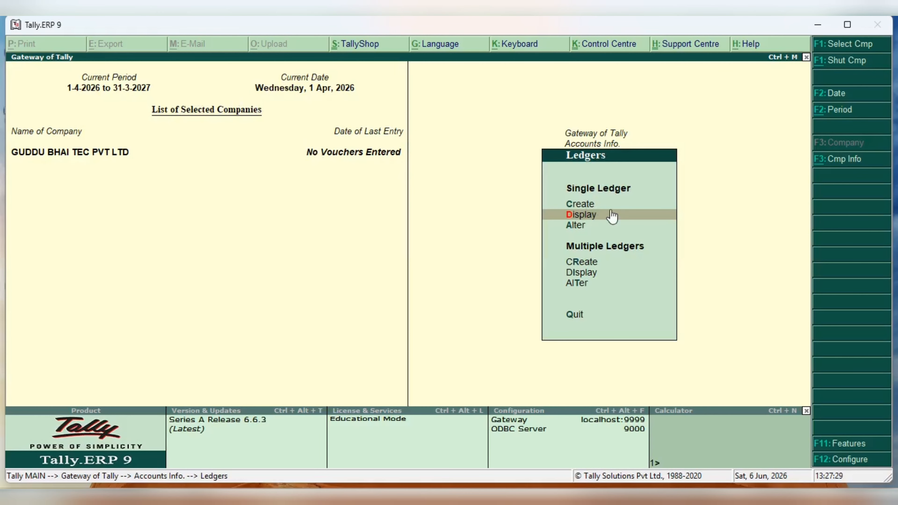
Alter the Hdfggg Bank ledger, renaming it to 'Hdfc Bank' and stepping through its fields.
{"action": "left_click", "coordinate": [590, 225]}
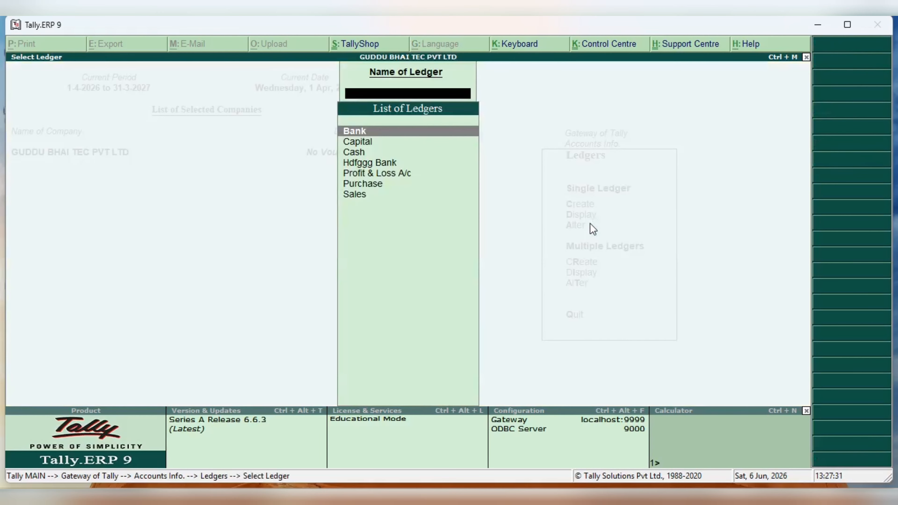
{"action": "left_click", "coordinate": [380, 165]}
{"action": "key", "text": "Return"}
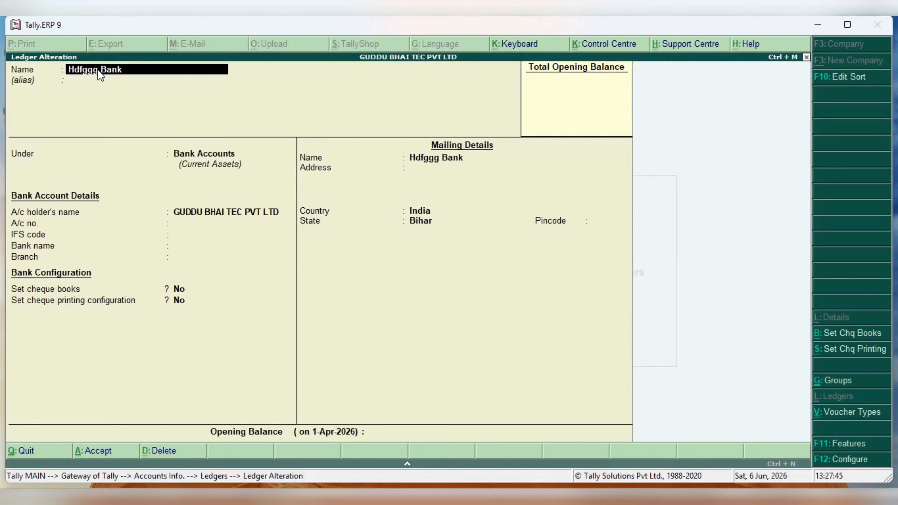
{"action": "key", "text": "BackSpace"}
{"action": "key", "text": "BackSpace"}
{"action": "type", "text": "c"}
{"action": "type", "text": " A"}
{"action": "type", "text": "Bank"}
{"action": "key", "text": "Return"}
{"action": "key", "text": "Return"}
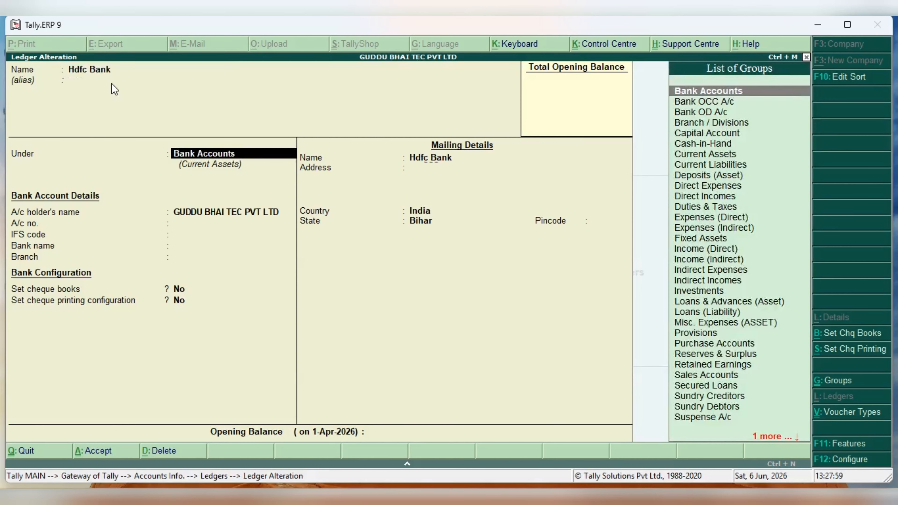
{"action": "key", "text": "Return"}
{"action": "key", "text": "Return"}
{"action": "key", "text": "Return"}
{"action": "key", "text": "Return"}
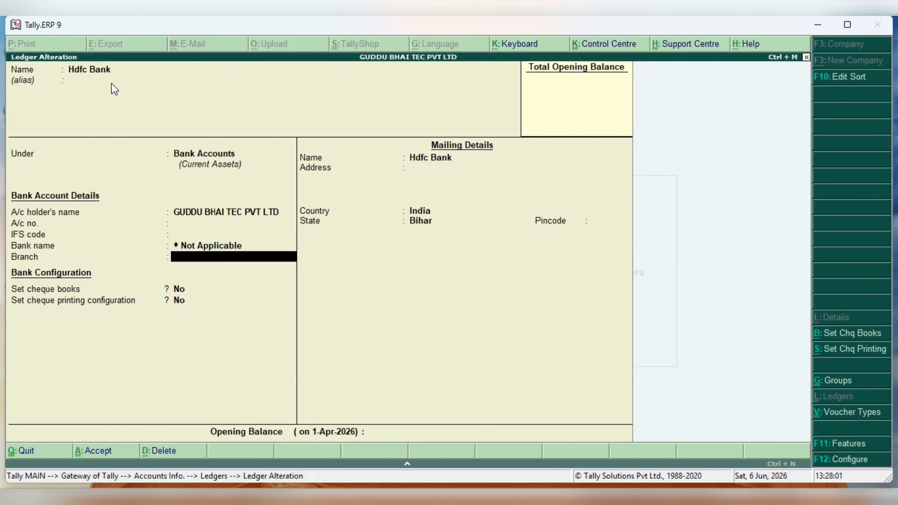
{"action": "key", "text": "Return"}
{"action": "key", "text": "Return"}
{"action": "key", "text": "Return"}
{"action": "key", "text": "Return"}
{"action": "key", "text": "Return"}
{"action": "key", "text": "Return"}
{"action": "key", "text": "Return"}
{"action": "key", "text": "Return"}
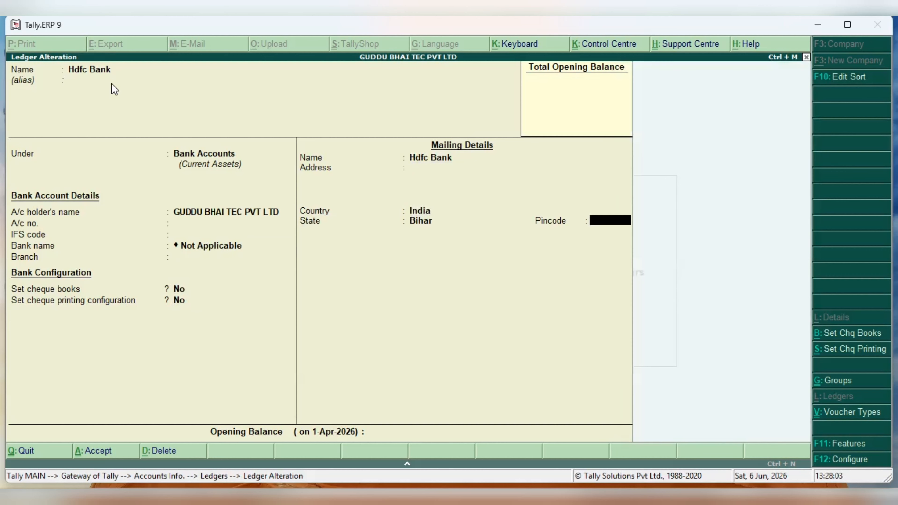
{"action": "key", "text": "Return"}
{"action": "key", "text": "Return"}
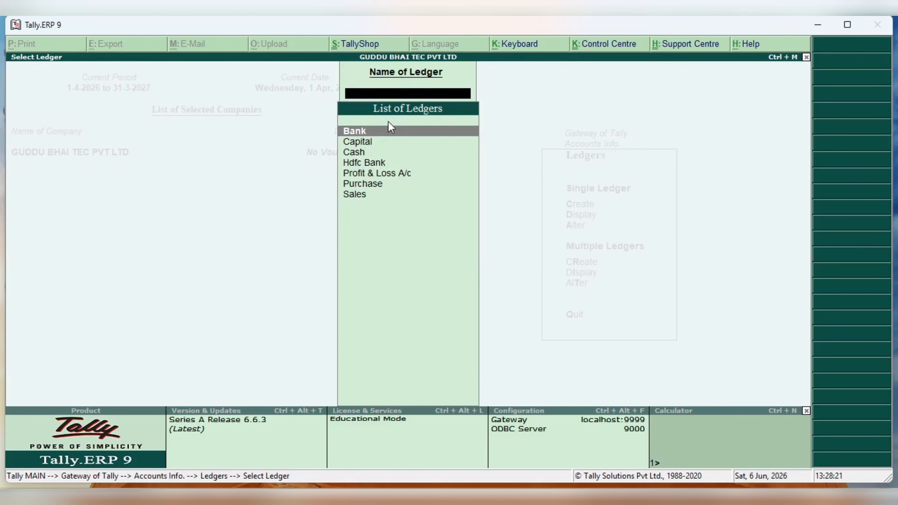
Open the Capital ledger in Ledger Alter, delete it with Alt+D, and return to Ledgers.
{"action": "key", "text": "Escape"}
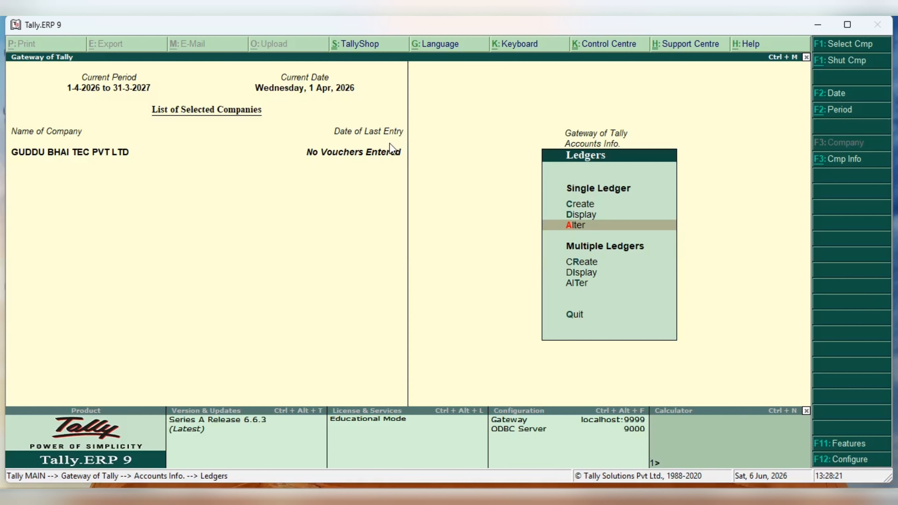
{"action": "left_click", "coordinate": [610, 230]}
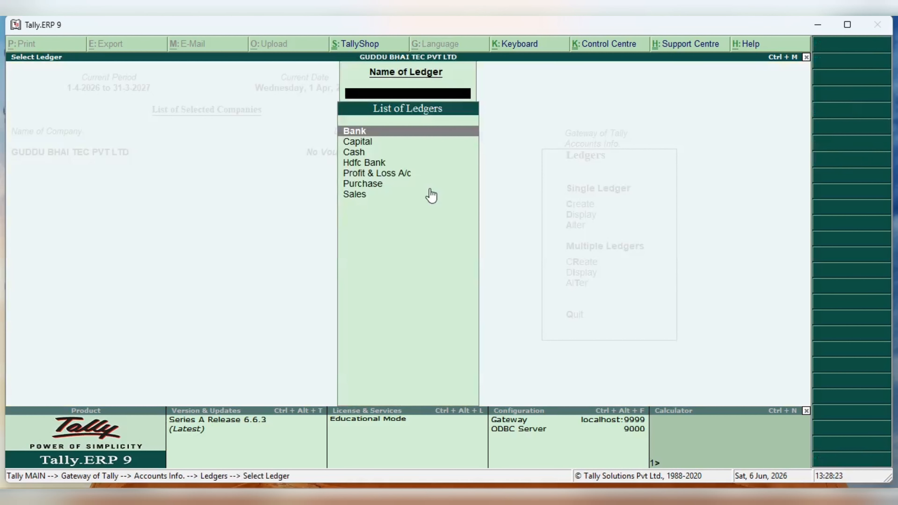
{"action": "left_click", "coordinate": [372, 146]}
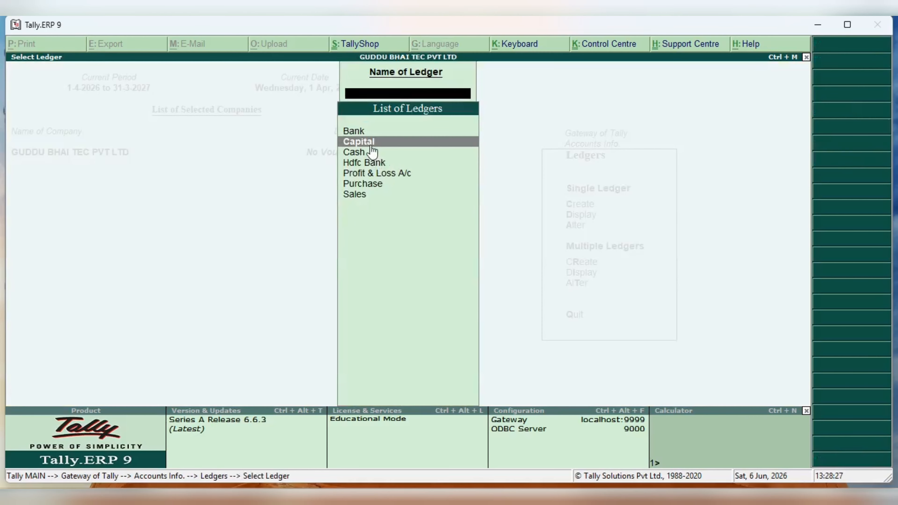
{"action": "left_click", "coordinate": [371, 145]}
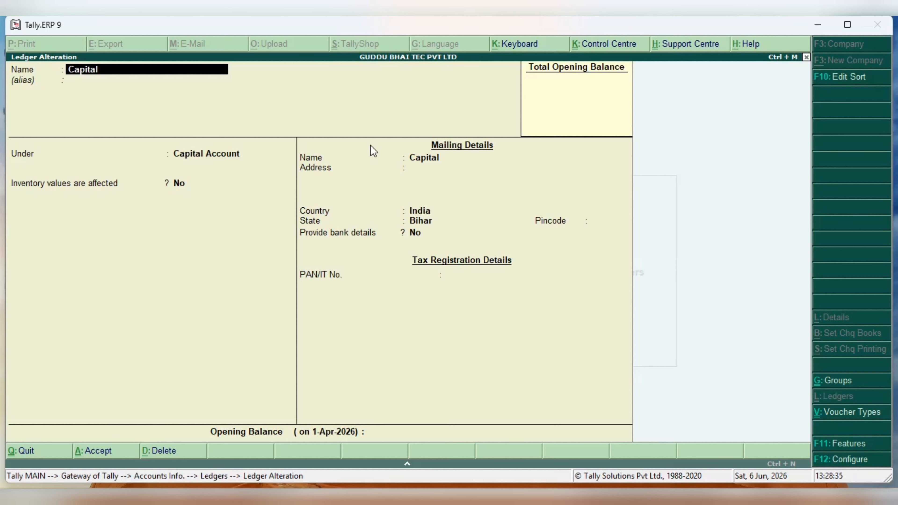
{"action": "key", "text": "alt+d"}
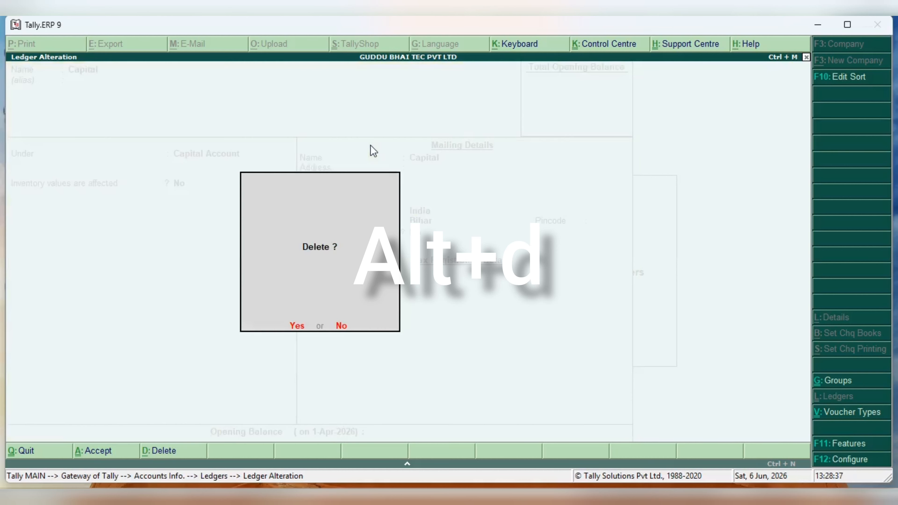
{"action": "key", "text": "y"}
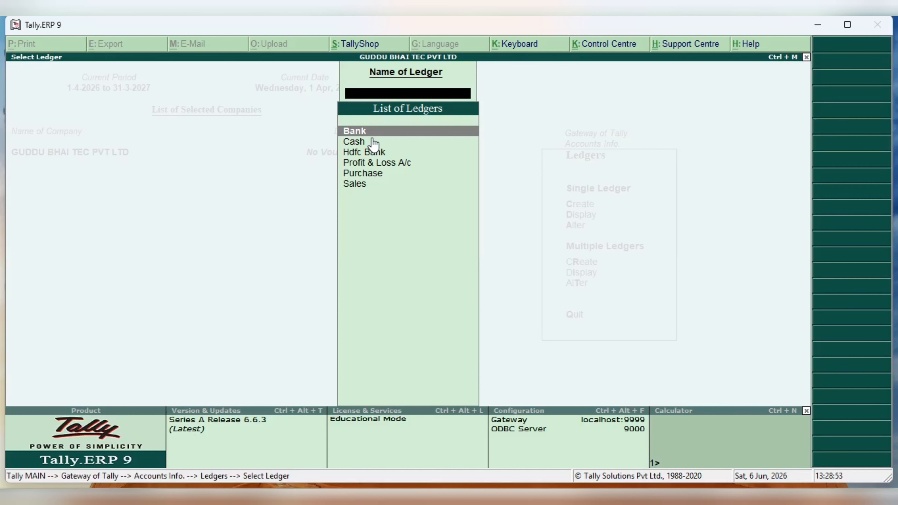
{"action": "key", "text": "Escape"}
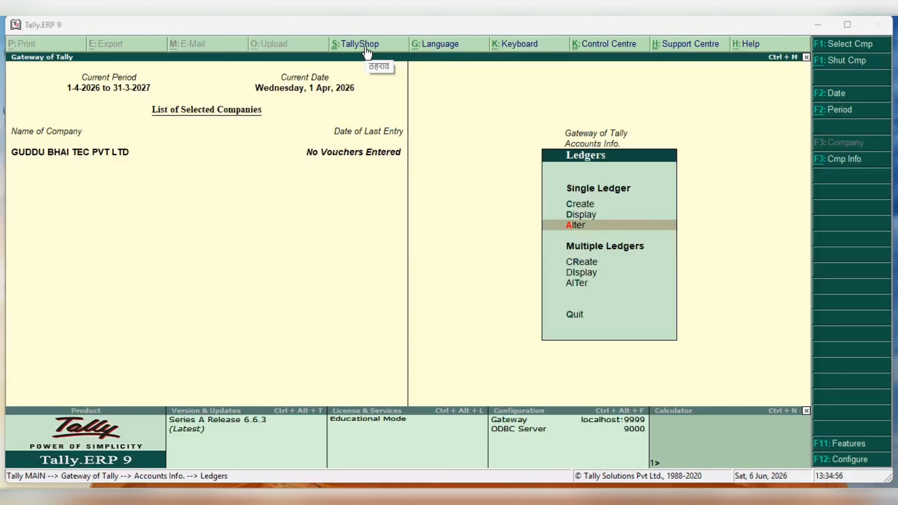
Start a Multi Ledger Creation batch under All Items, clearing the rejected duplicate name 'Sales'.
{"action": "left_click", "coordinate": [582, 262]}
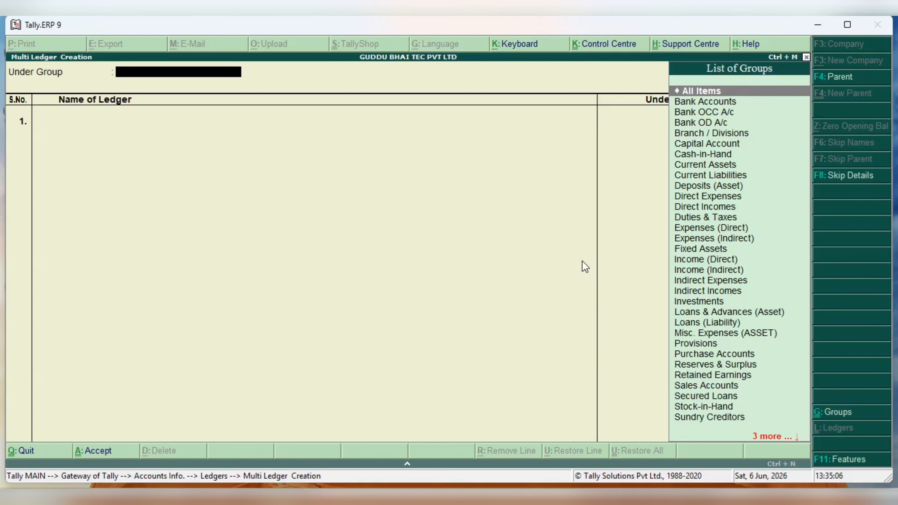
{"action": "left_click", "coordinate": [696, 92]}
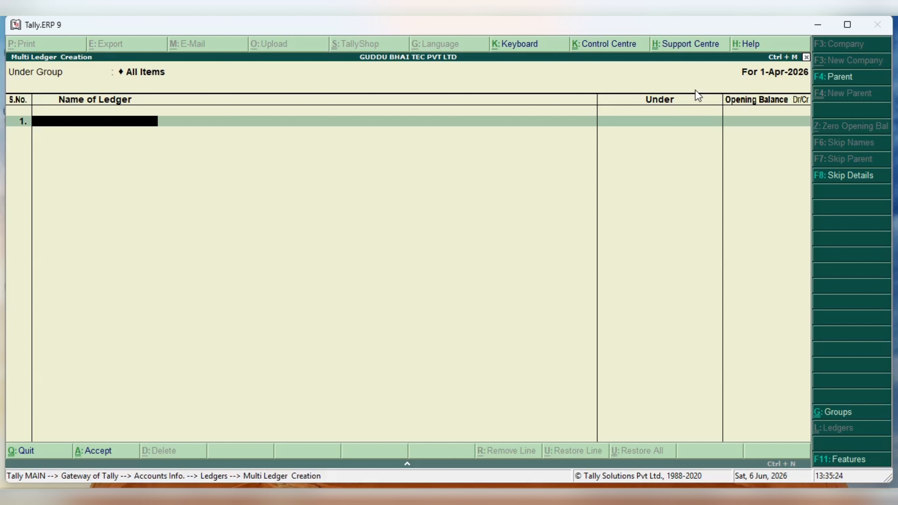
{"action": "type", "text": "Sales"}
{"action": "key", "text": "Return"}
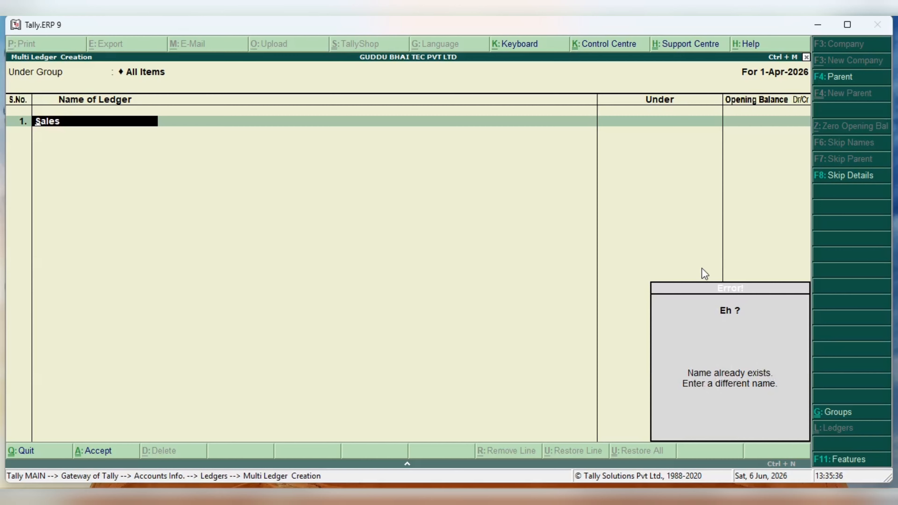
{"action": "key", "text": "BackSpace"}
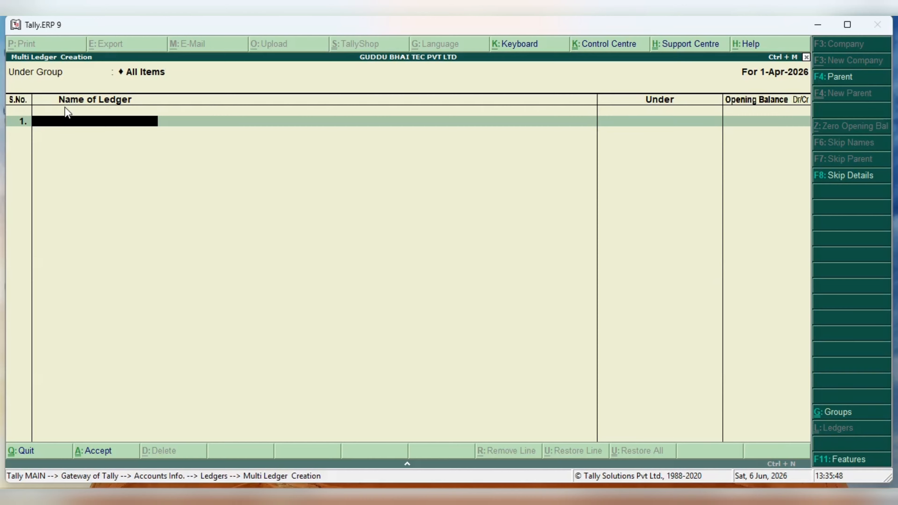
Add the ledger 'Capital' under Capital Account with no opening balance.
{"action": "type", "text": "Capital"}
{"action": "key", "text": "Return"}
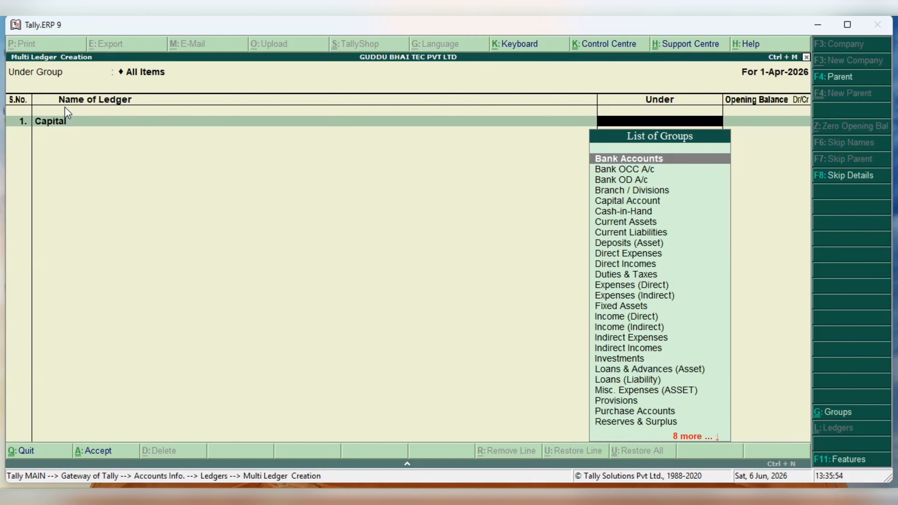
{"action": "type", "text": "Ca"}
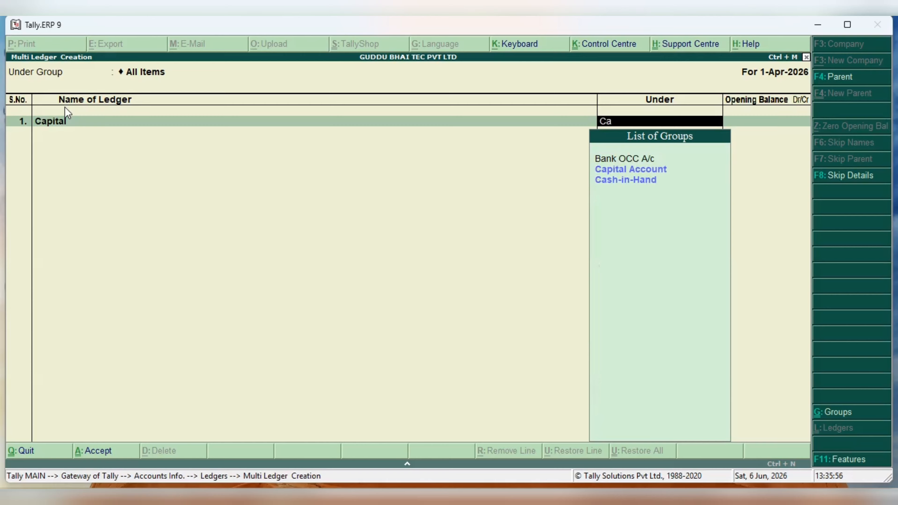
{"action": "left_click", "coordinate": [651, 170]}
{"action": "left_click", "coordinate": [651, 171]}
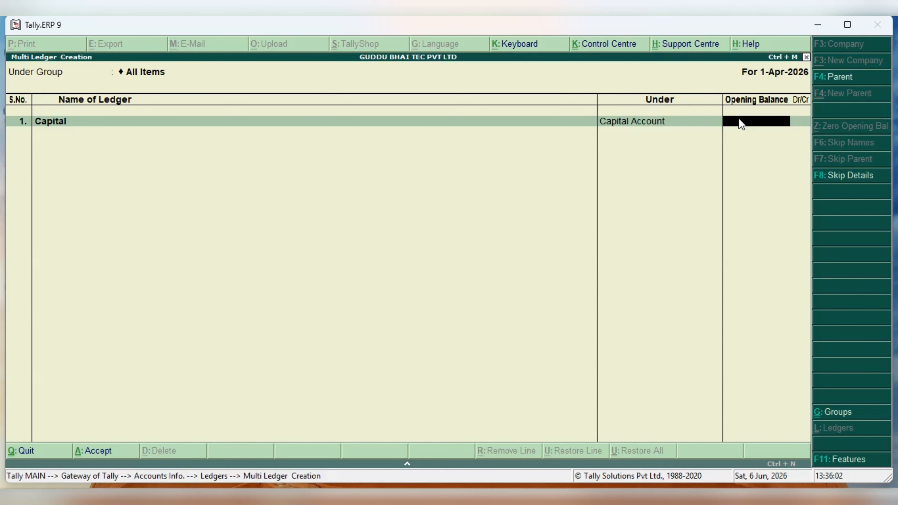
{"action": "key", "text": "Return"}
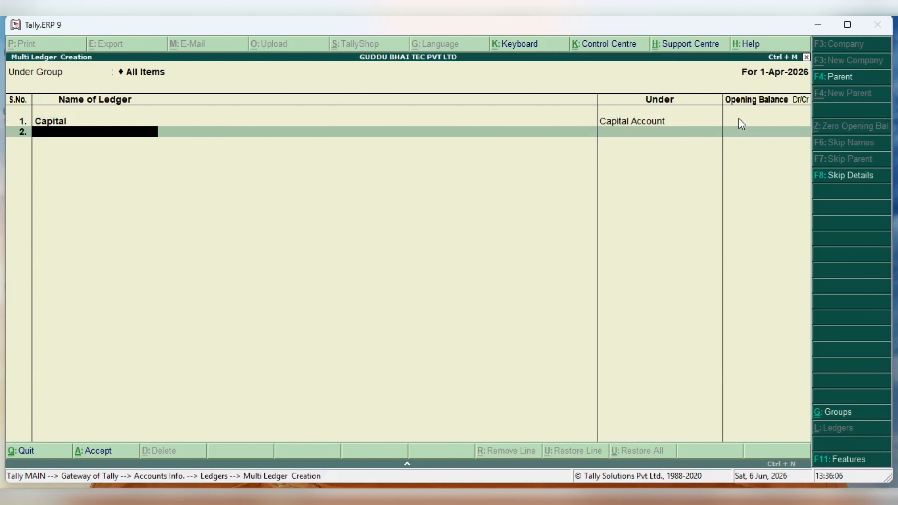
Add ledgers 'Funiture' and 'Land & Building' under Fixed Assets with no opening balance.
{"action": "type", "text": "Funiture"}
{"action": "key", "text": "Return"}
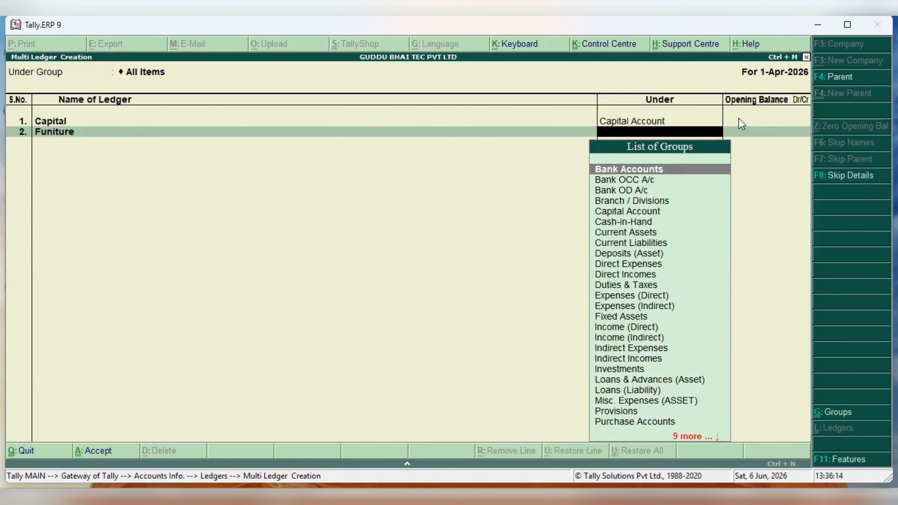
{"action": "type", "text": "Fi"}
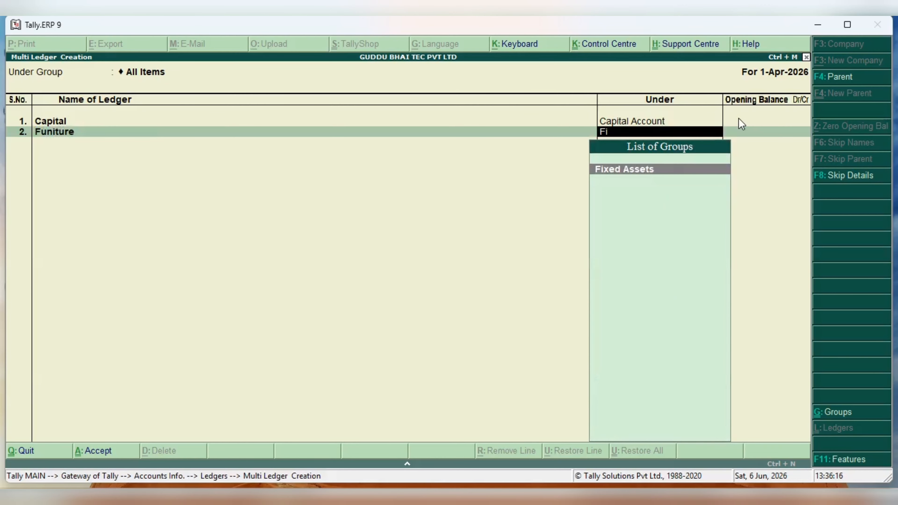
{"action": "left_click", "coordinate": [651, 171]}
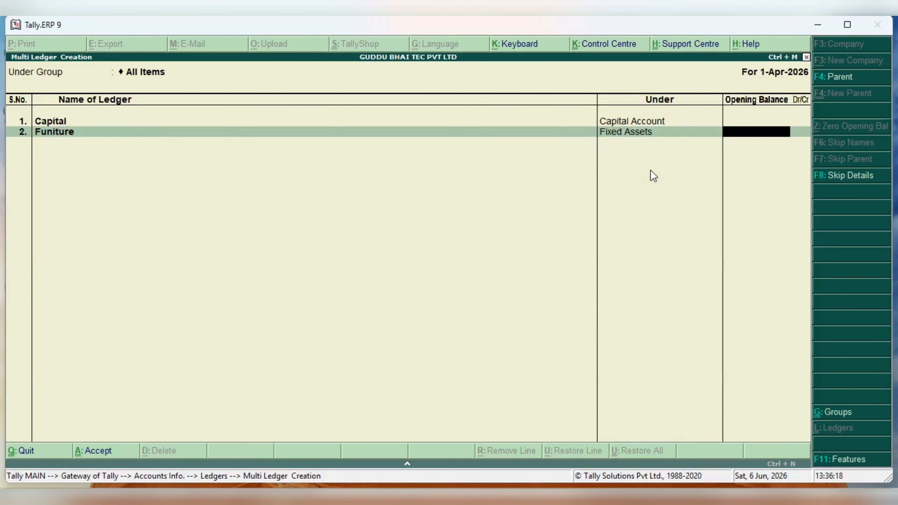
{"action": "key", "text": "Return"}
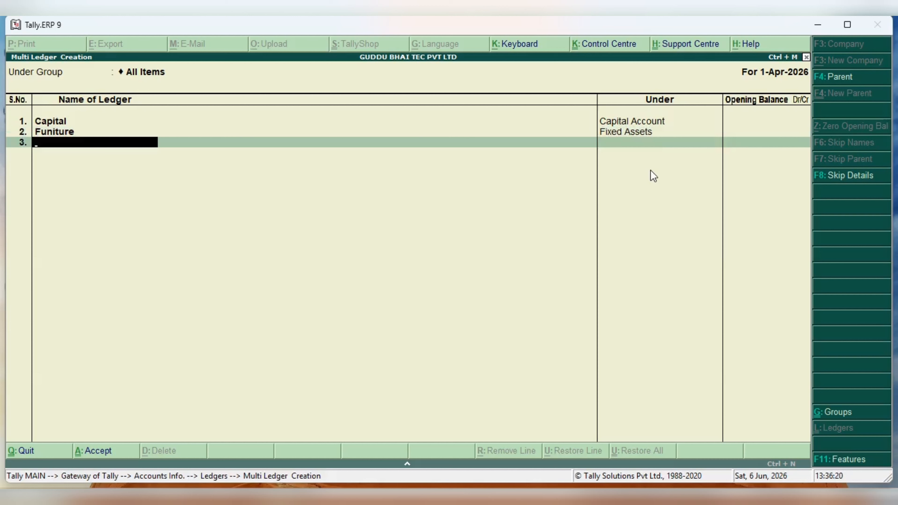
{"action": "type", "text": "Land & Building"}
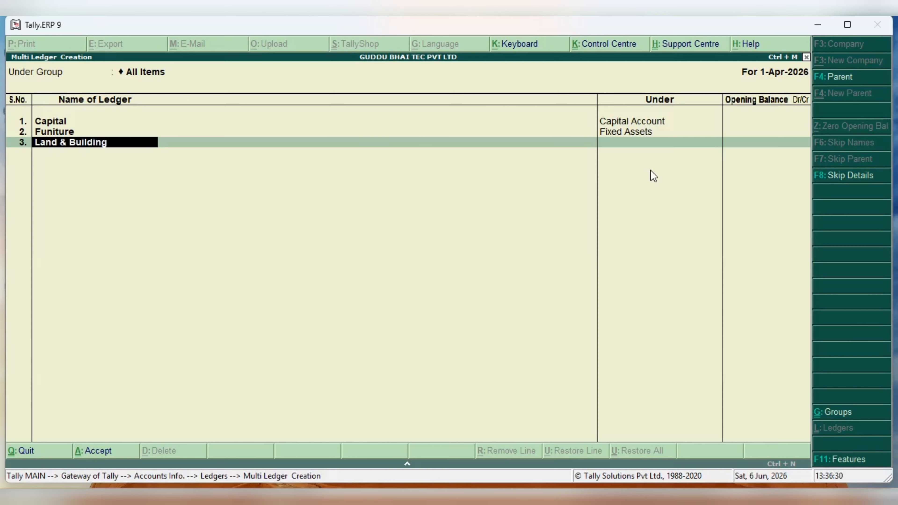
{"action": "key", "text": "Return"}
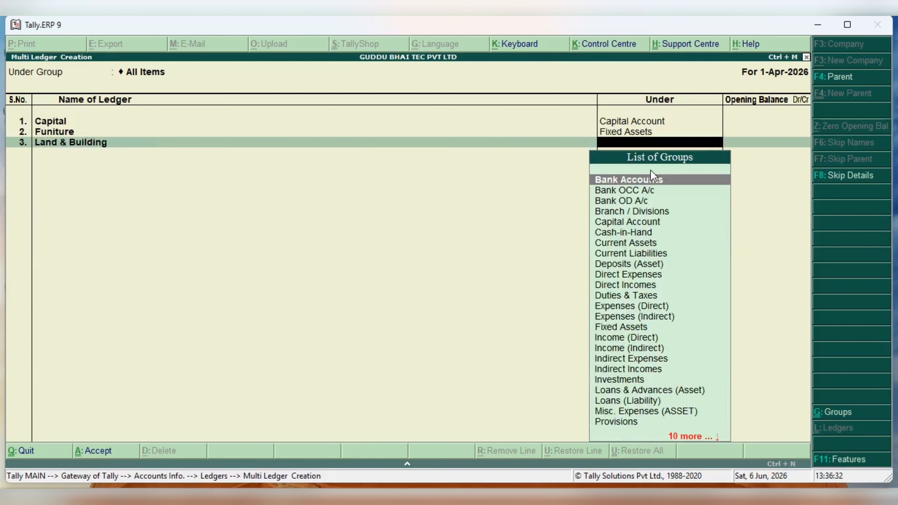
{"action": "type", "text": "Fi"}
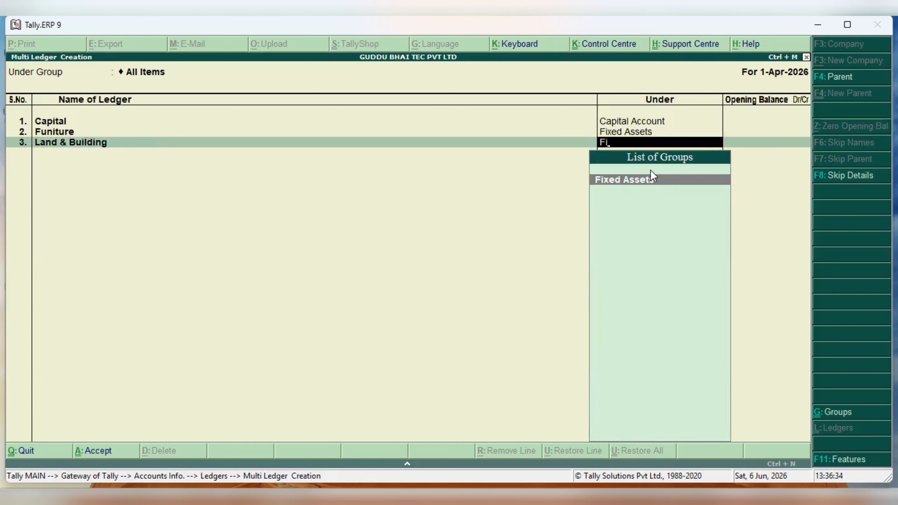
{"action": "left_click", "coordinate": [641, 180]}
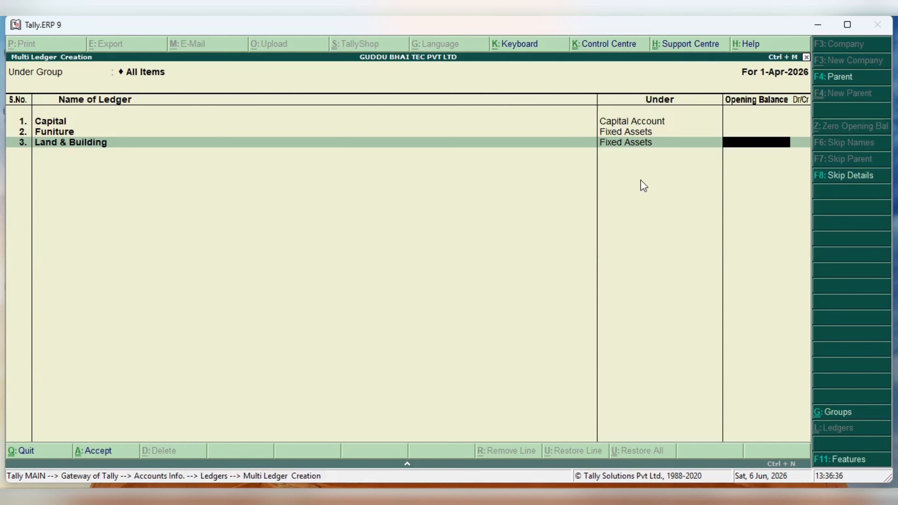
{"action": "key", "text": "Return"}
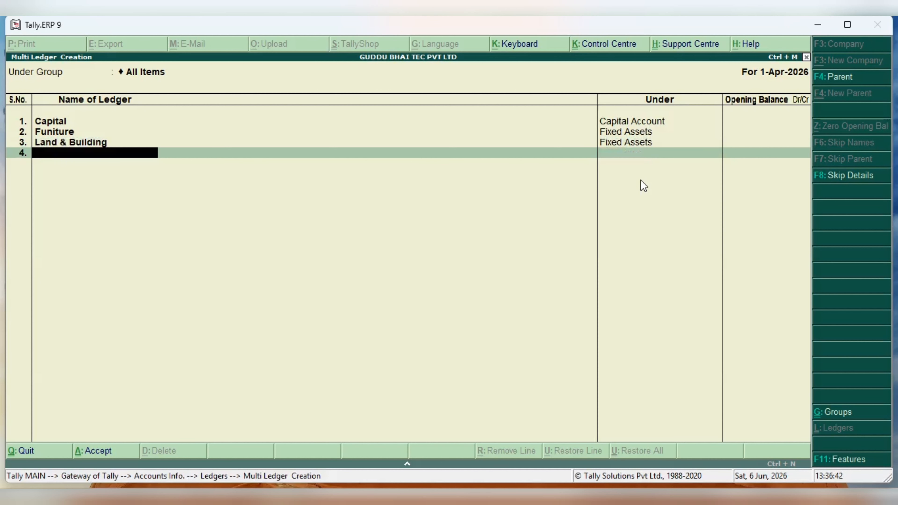
Add ledgers 'Salary' and 'Rent' under Indirect Expenses with no opening balance.
{"action": "type", "text": "Salary"}
{"action": "key", "text": "Return"}
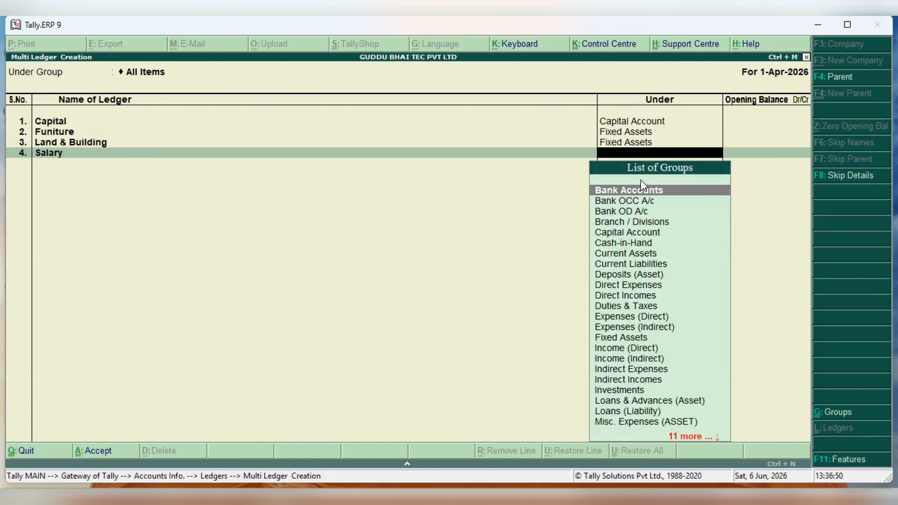
{"action": "type", "text": "I"}
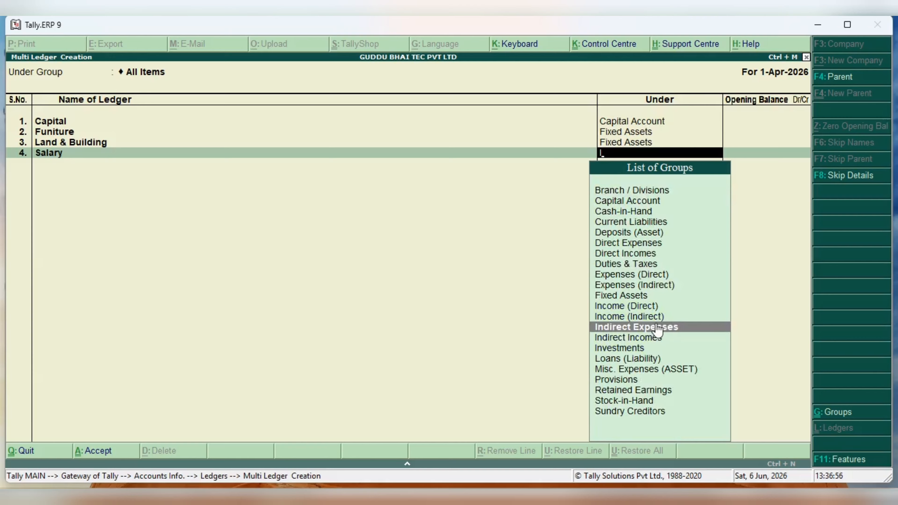
{"action": "left_click", "coordinate": [658, 328]}
{"action": "key", "text": "Return"}
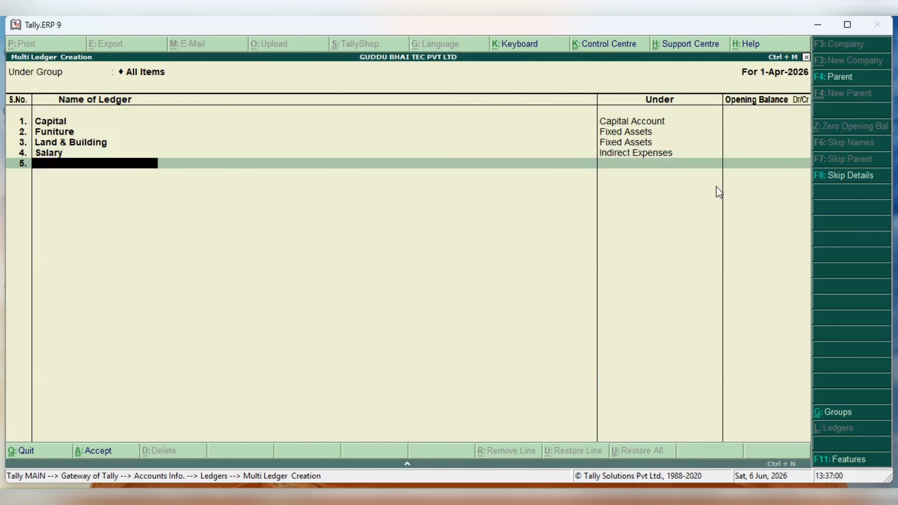
{"action": "type", "text": "Rent"}
{"action": "key", "text": "Return"}
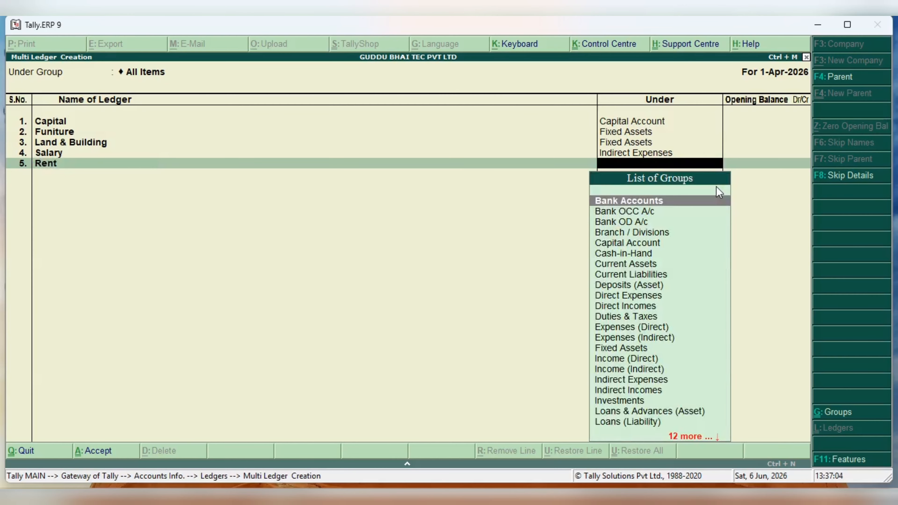
{"action": "type", "text": "In"}
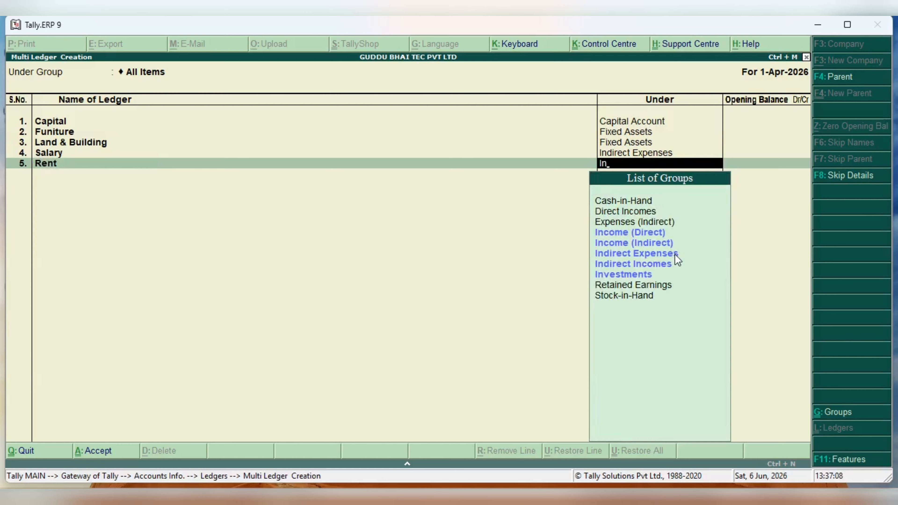
{"action": "left_click", "coordinate": [676, 255]}
{"action": "left_click", "coordinate": [676, 256]}
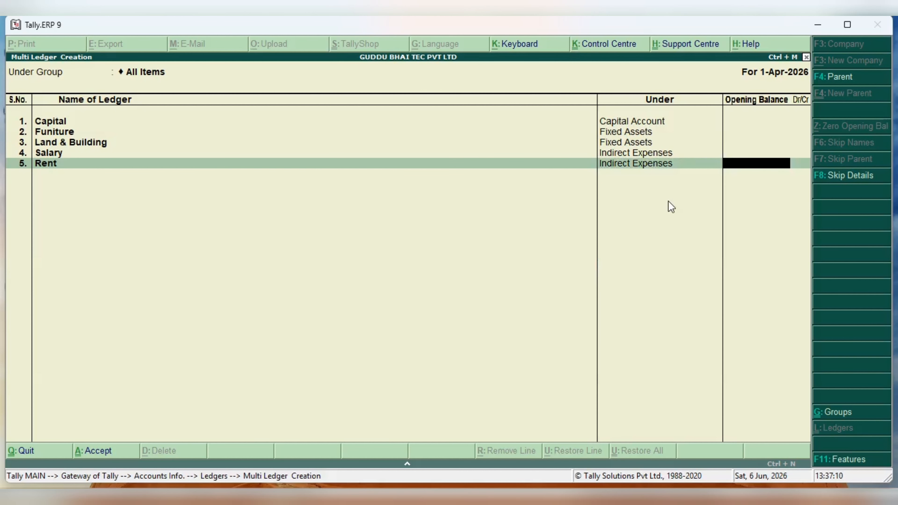
{"action": "key", "text": "Return"}
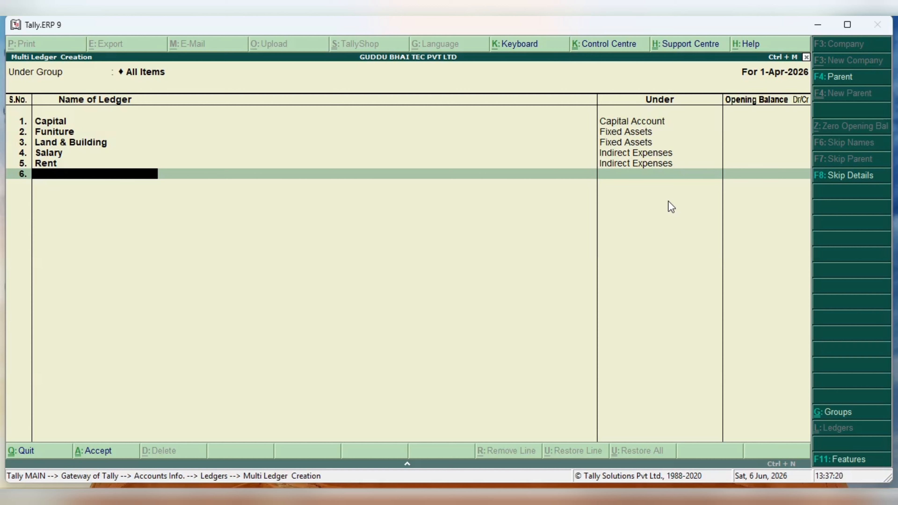
Add the ledger 'Discount Receipt' under Indirect Incomes.
{"action": "type", "text": "Discount Receipt"}
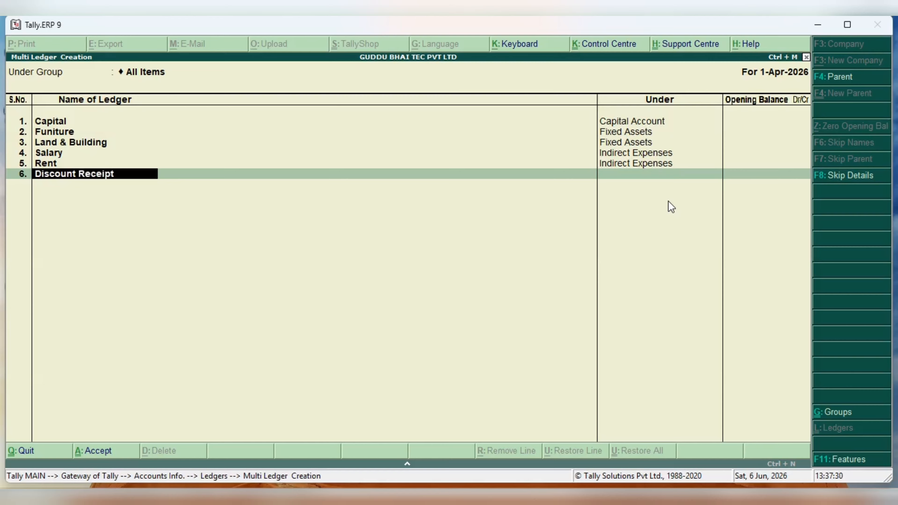
{"action": "key", "text": "Return"}
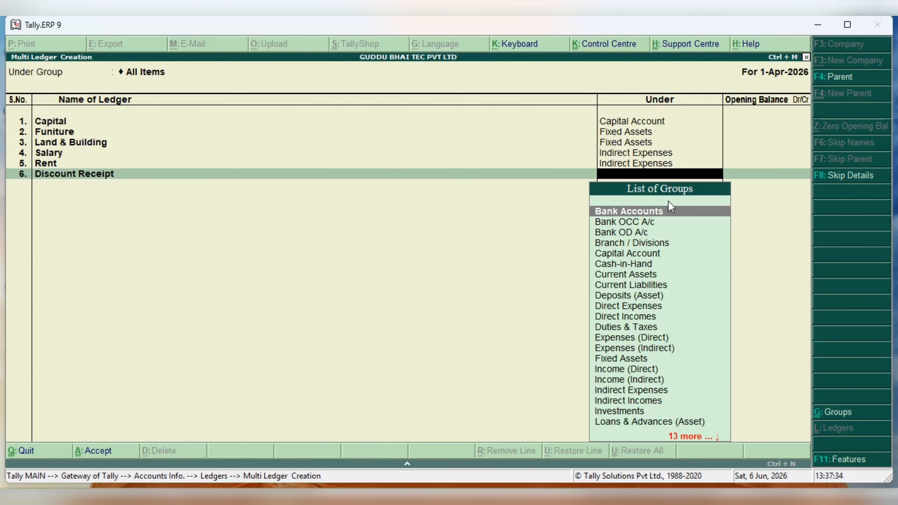
{"action": "type", "text": "In"}
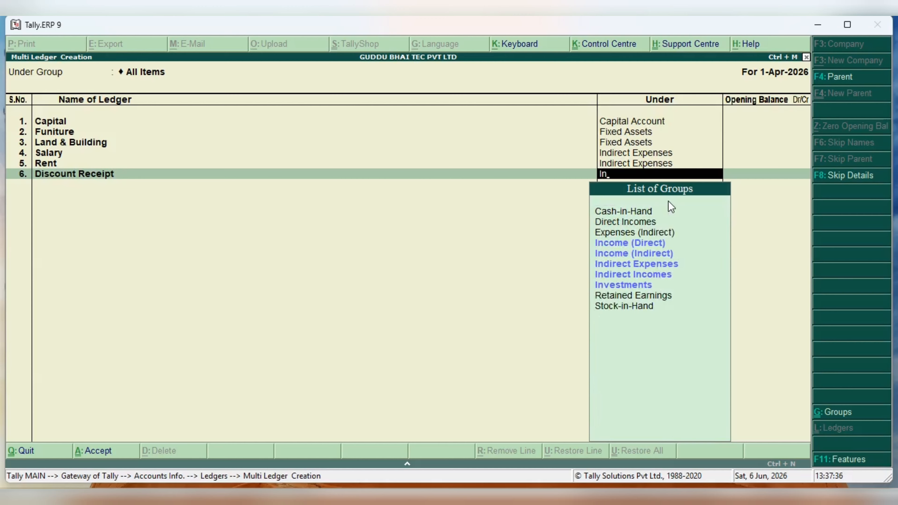
{"action": "left_click", "coordinate": [648, 276]}
{"action": "left_click", "coordinate": [649, 274]}
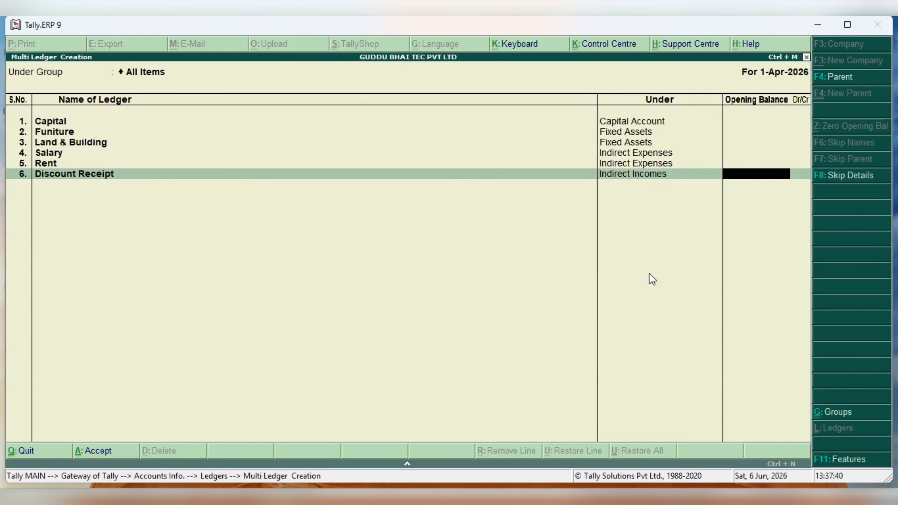
{"action": "key", "text": "Return"}
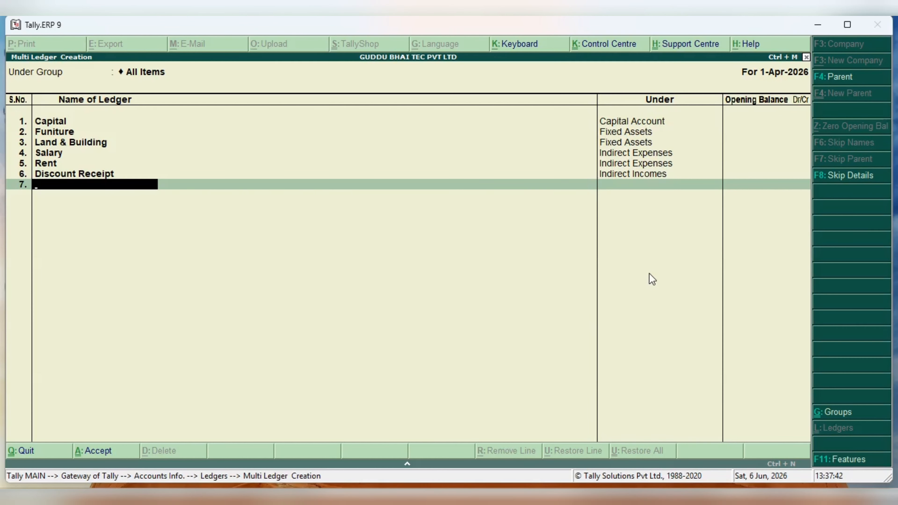
Add ledgers 'Gst' and 'Service' under Duties & Taxes.
{"action": "type", "text": "Gst"}
{"action": "key", "text": "Return"}
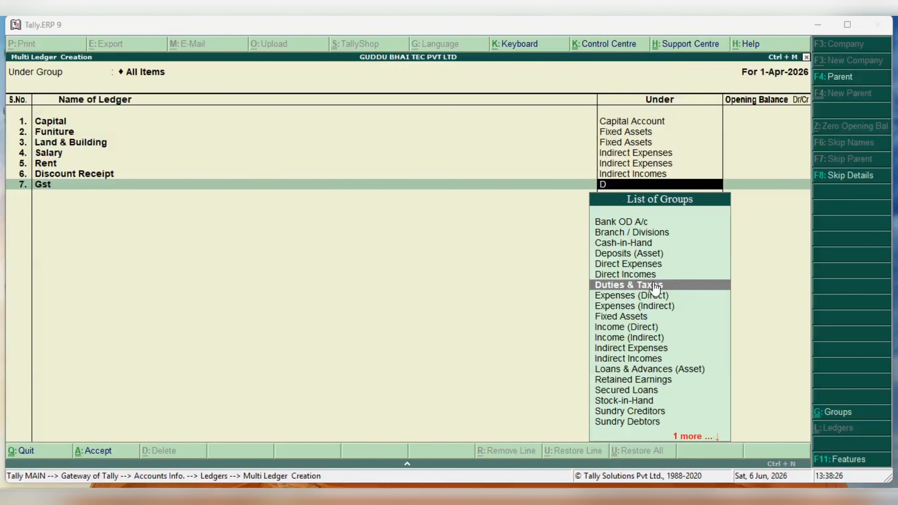
{"action": "left_click", "coordinate": [640, 284]}
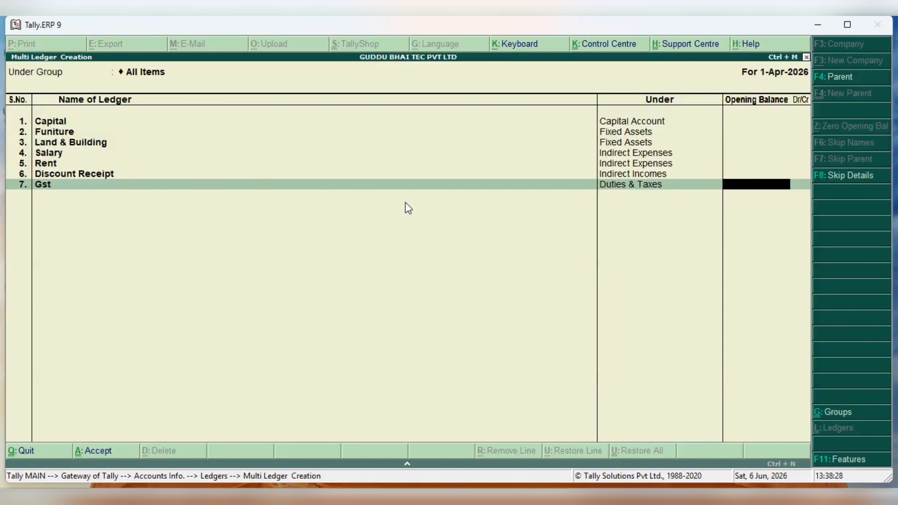
{"action": "key", "text": "Return"}
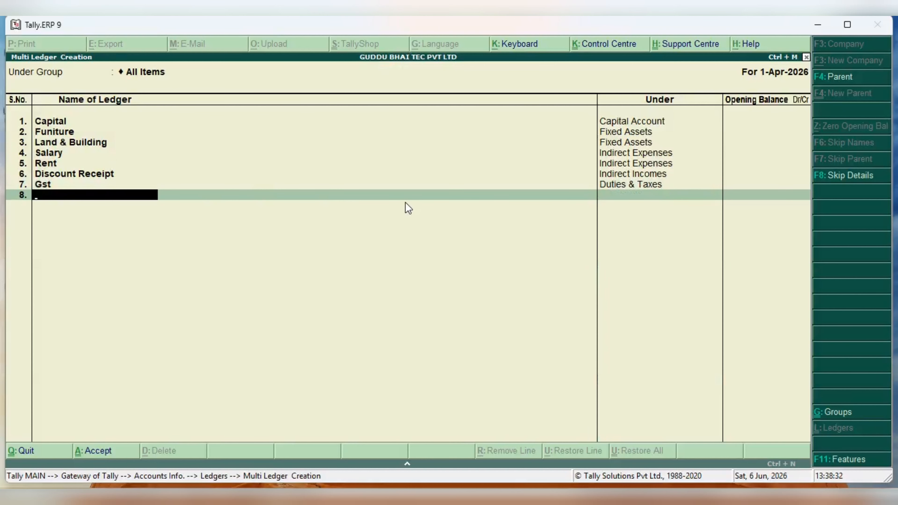
{"action": "type", "text": "Service"}
{"action": "key", "text": "Return"}
{"action": "type", "text": "Du"}
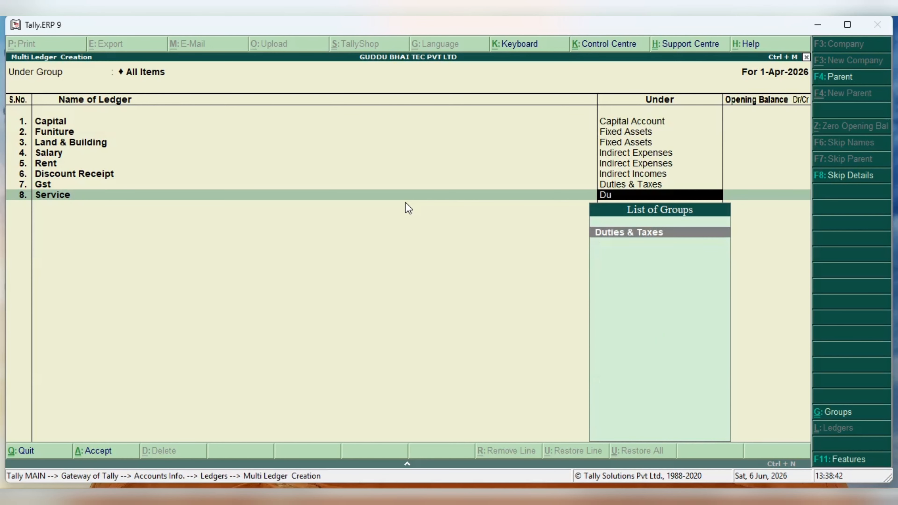
{"action": "left_click", "coordinate": [669, 235]}
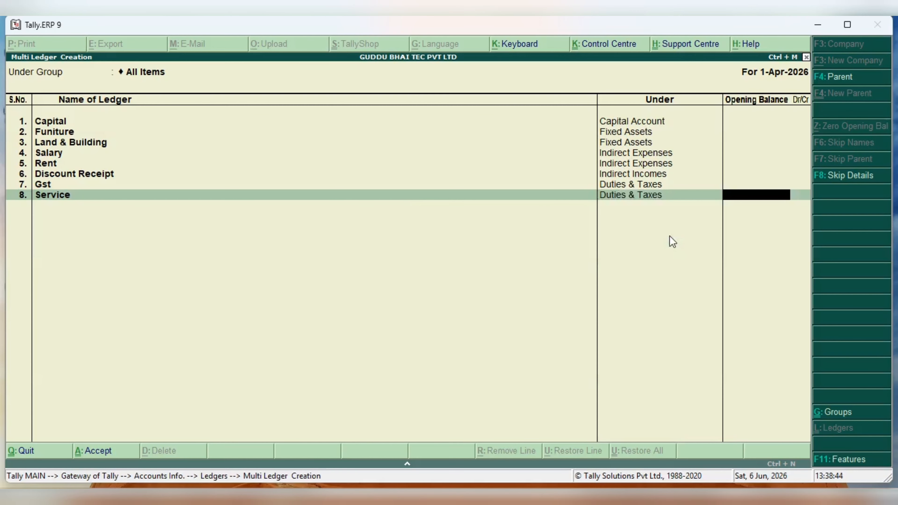
{"action": "key", "text": "Return"}
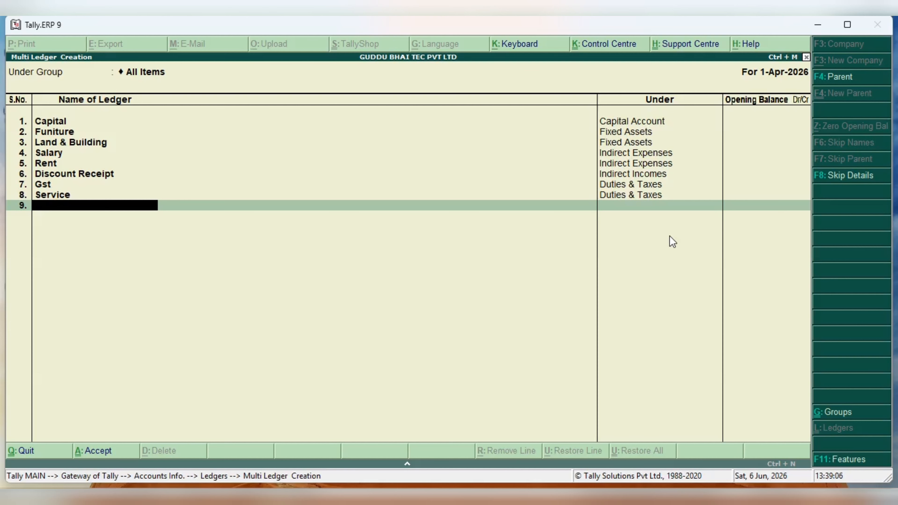
Save the ledger batch and review all ledgers in Multiple Ledgers Display for All Items.
{"action": "key", "text": "Return"}
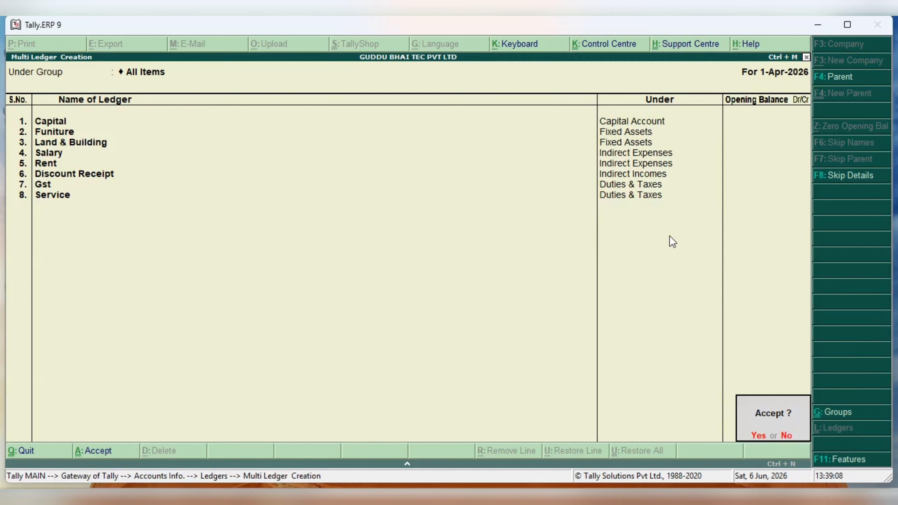
{"action": "key", "text": "Return"}
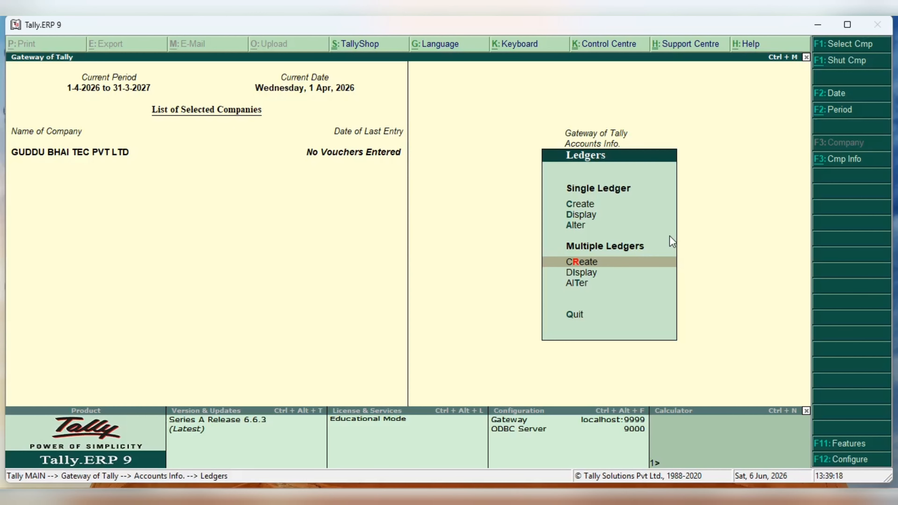
{"action": "key", "text": "Down"}
{"action": "key", "text": "Up"}
{"action": "key", "text": "Down"}
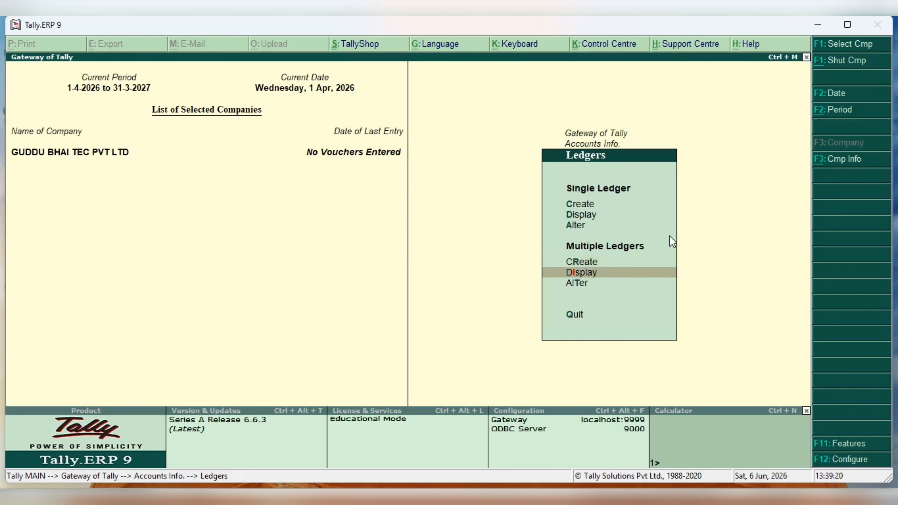
{"action": "key", "text": "Down"}
{"action": "key", "text": "Up"}
{"action": "key", "text": "Return"}
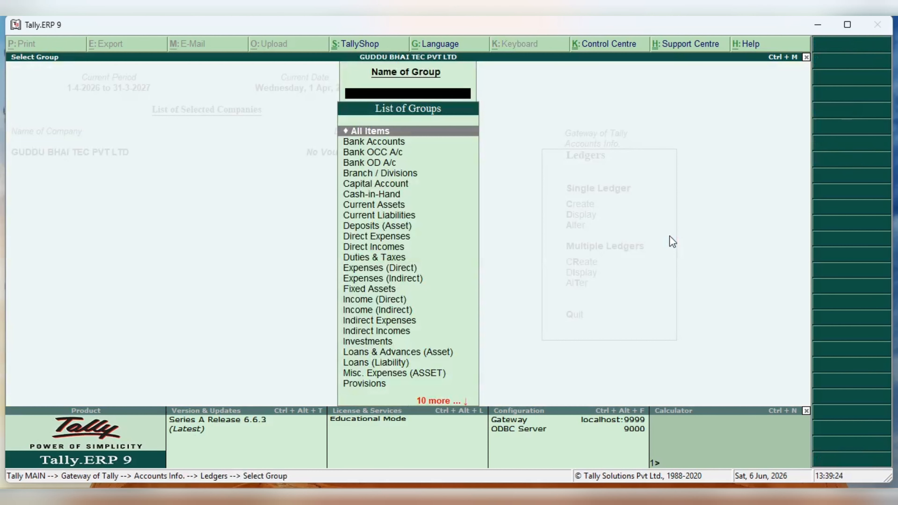
{"action": "key", "text": "Return"}
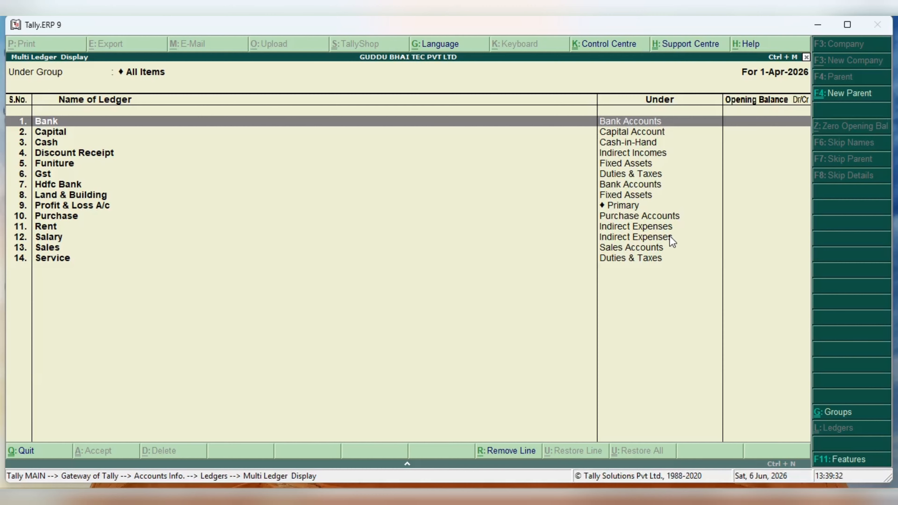
{"action": "key", "text": "Escape"}
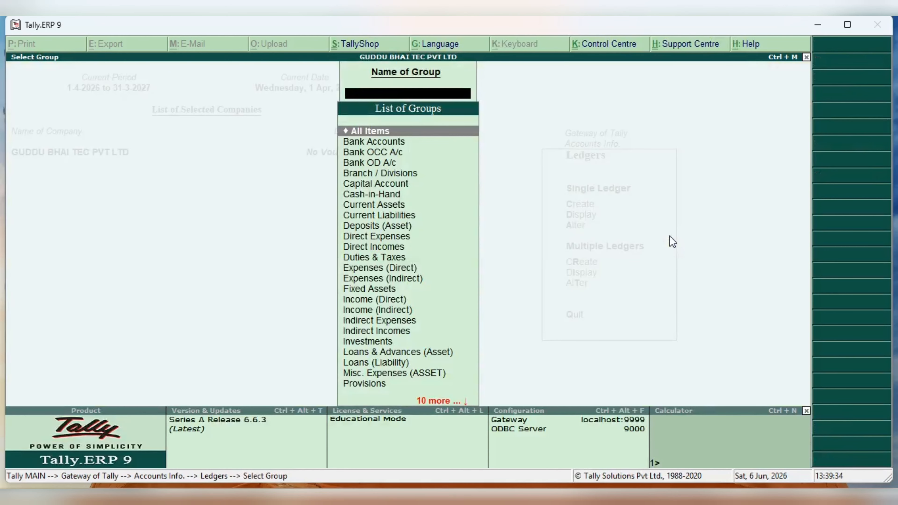
{"action": "key", "text": "Escape"}
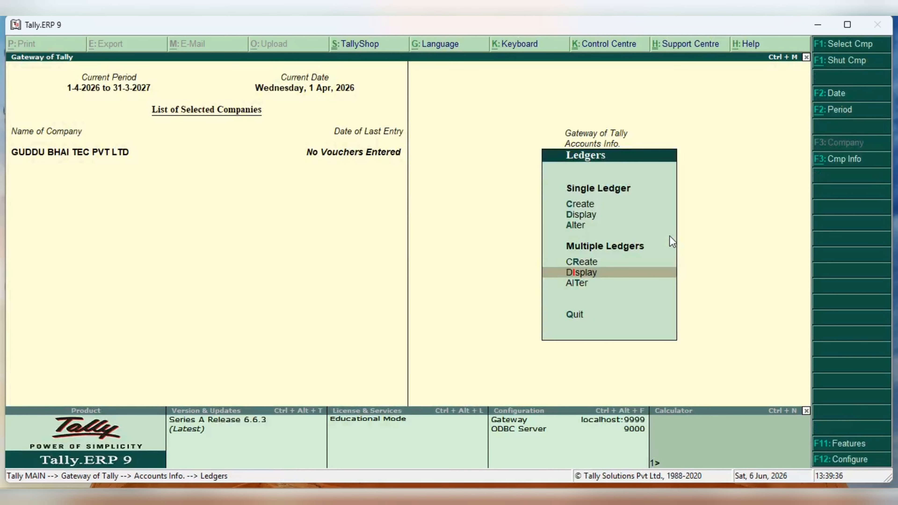
Check the ledger list in Single Ledger Display, then return to Accounts Info.
{"action": "key", "text": "Up"}
{"action": "key", "text": "Up"}
{"action": "key", "text": "Up"}
{"action": "key", "text": "Up"}
{"action": "key", "text": "Down"}
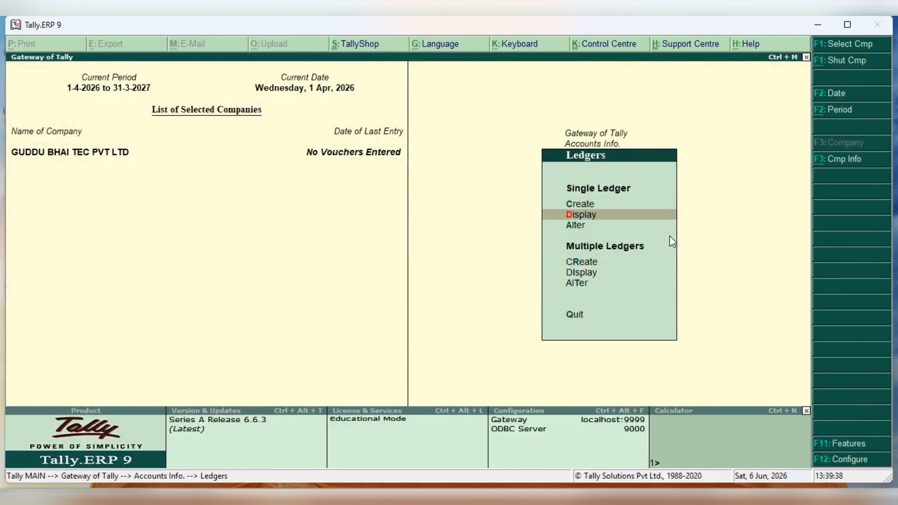
{"action": "key", "text": "Return"}
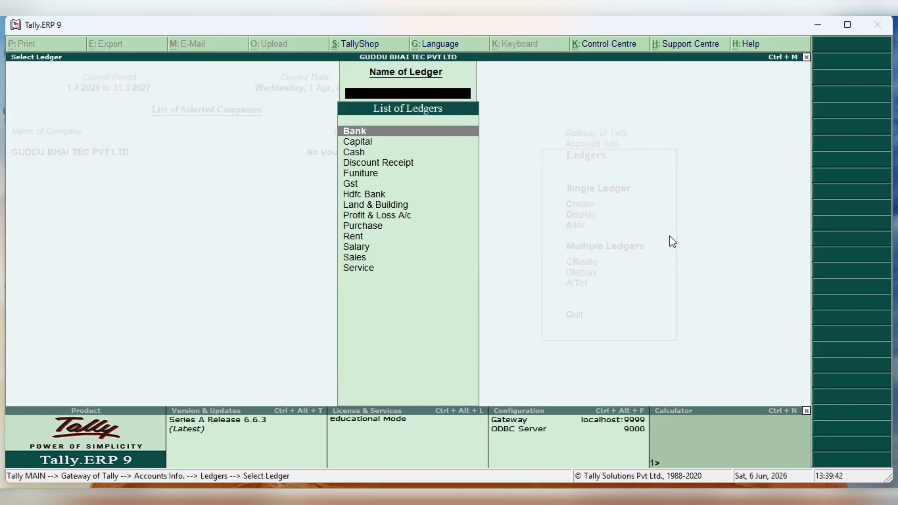
{"action": "key", "text": "Escape"}
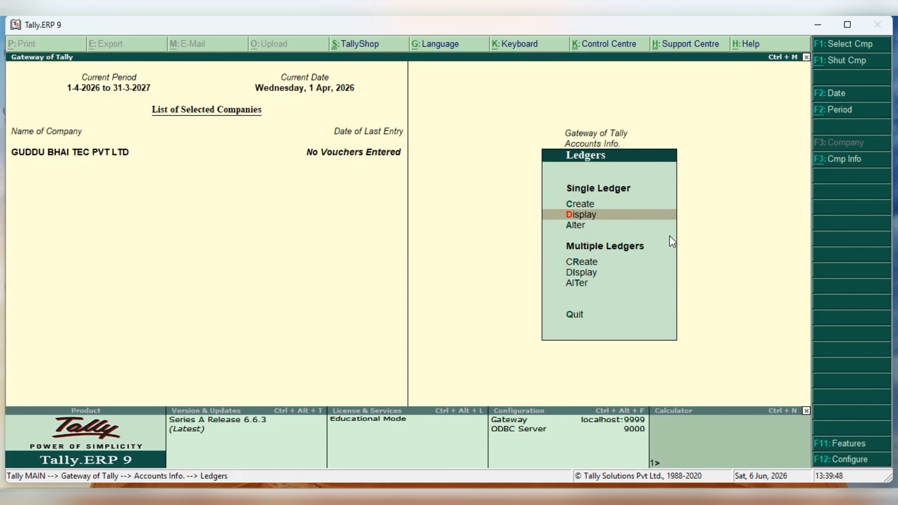
{"action": "key", "text": "Escape"}
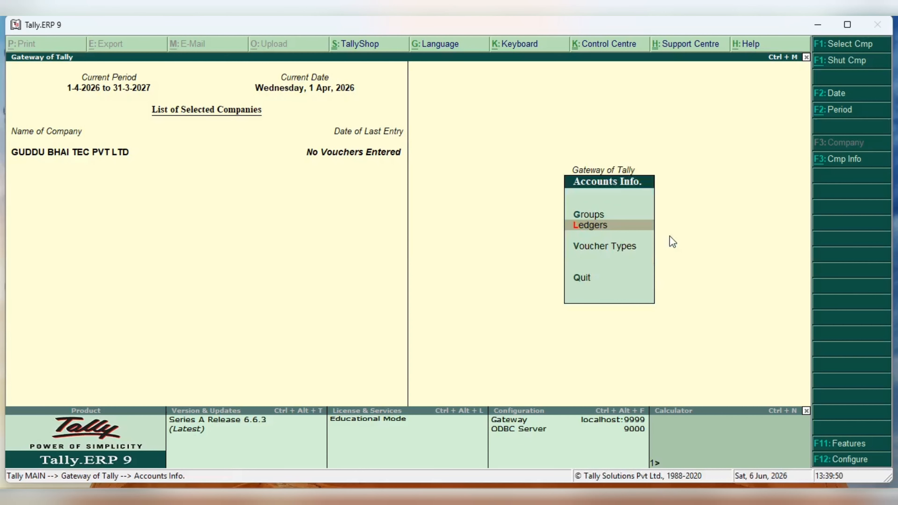
Go through Accounts Info > Ledgers and quit back to the Gateway of Tally.
{"action": "key", "text": "Escape"}
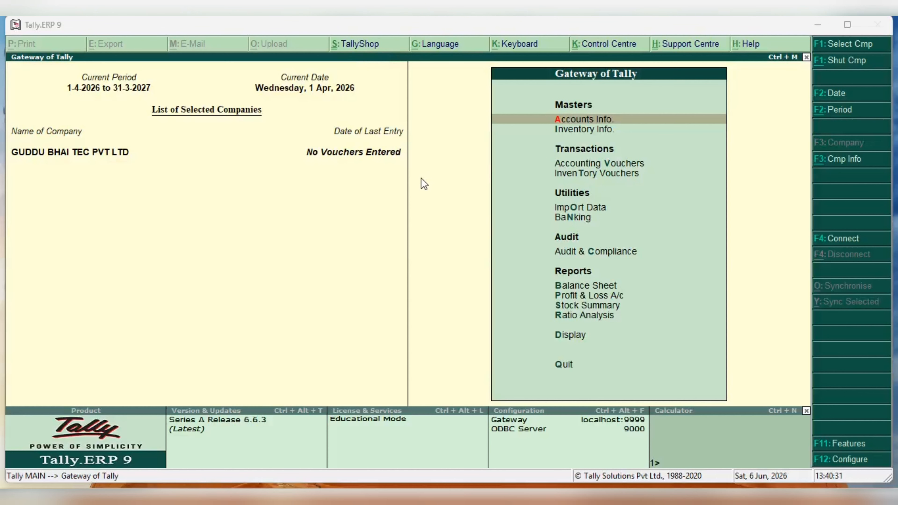
{"action": "left_click", "coordinate": [584, 119]}
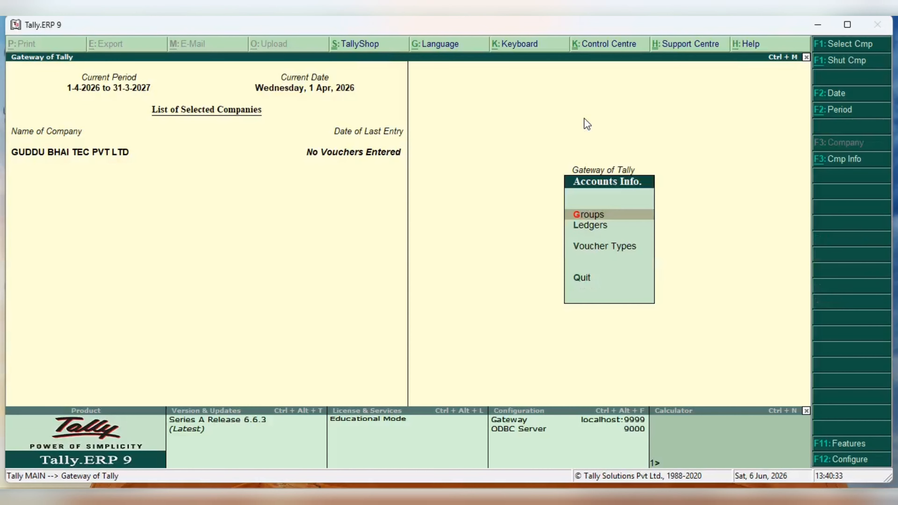
{"action": "left_click", "coordinate": [594, 222]}
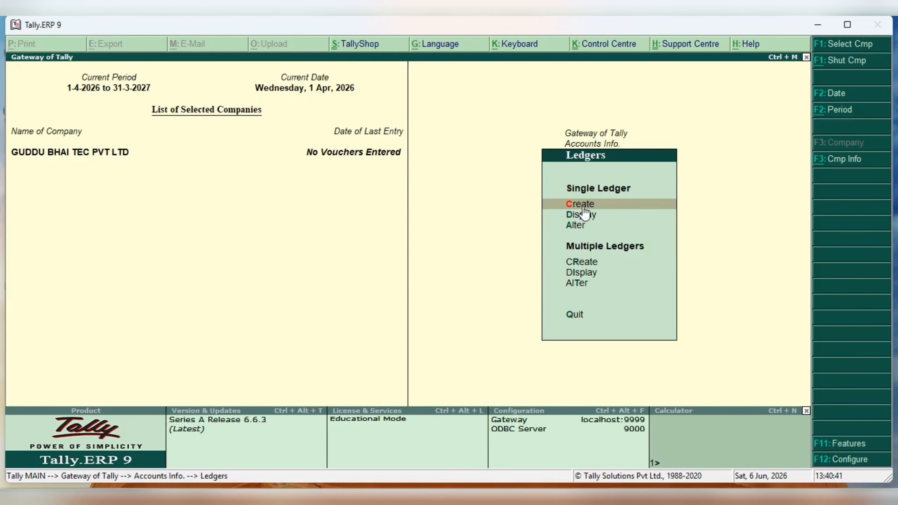
{"action": "left_click", "coordinate": [580, 316]}
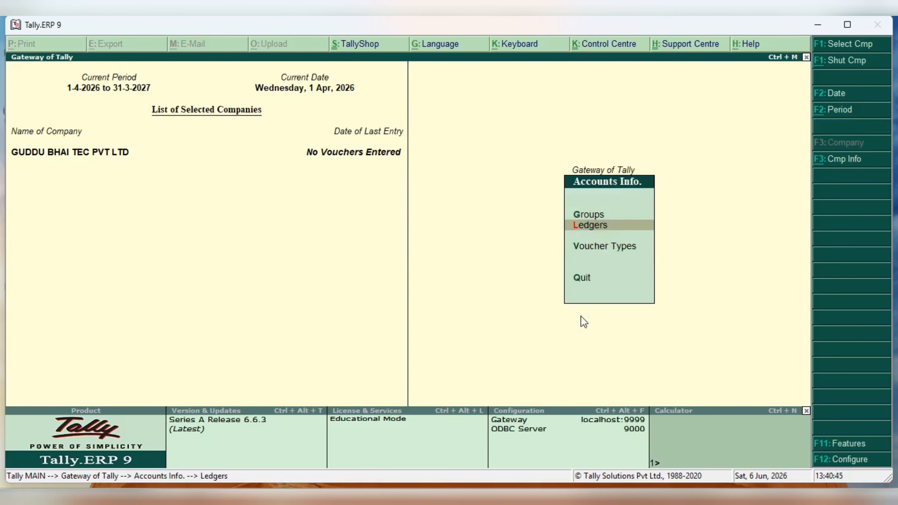
{"action": "left_click", "coordinate": [580, 279]}
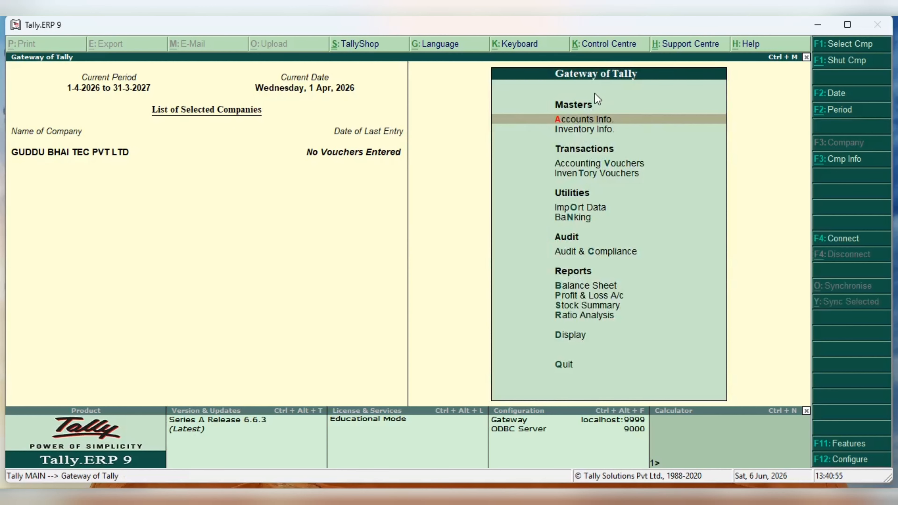
Begin Contra voucher No. 1 under Accounting Vouchers, then bring up the Notepad cash-deposit note.
{"action": "left_click", "coordinate": [614, 163]}
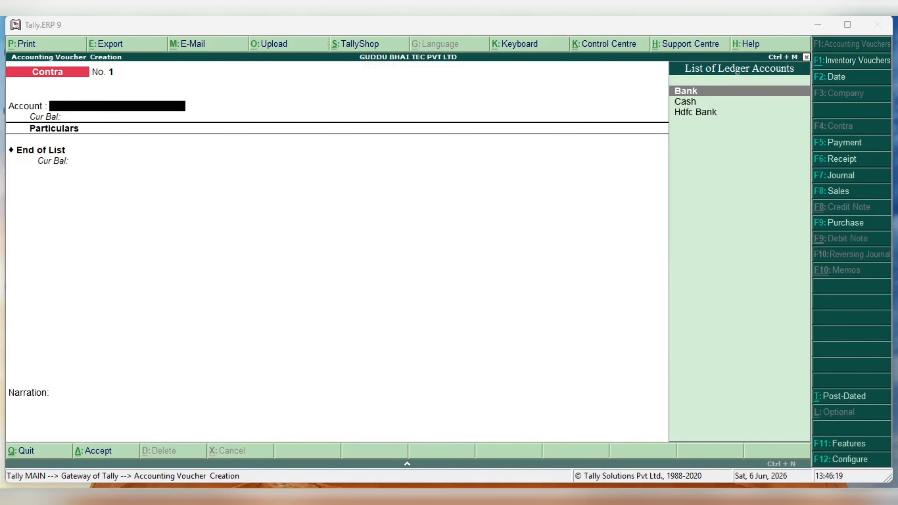
{"action": "left_click", "coordinate": [602, 497]}
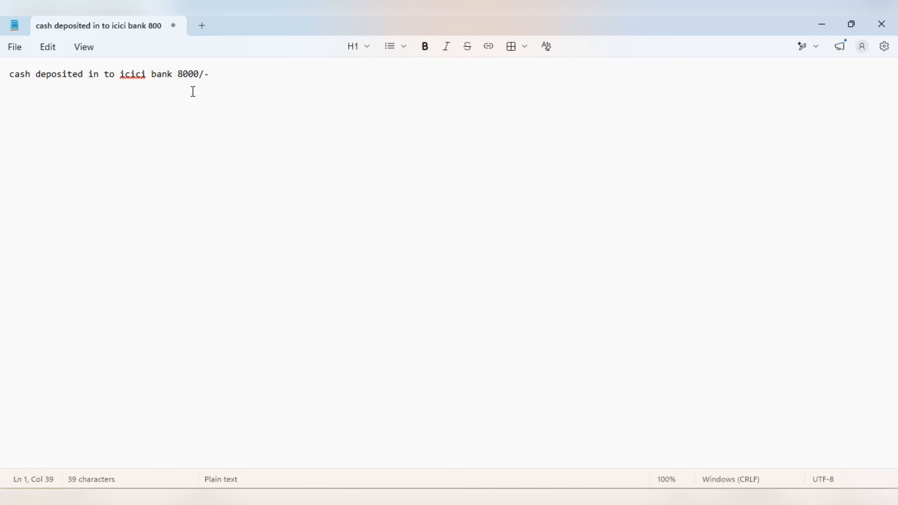
Add 'dr' and 'cr' lines under the deposit note and write 'icici' beside dr.
{"action": "key", "text": "Return"}
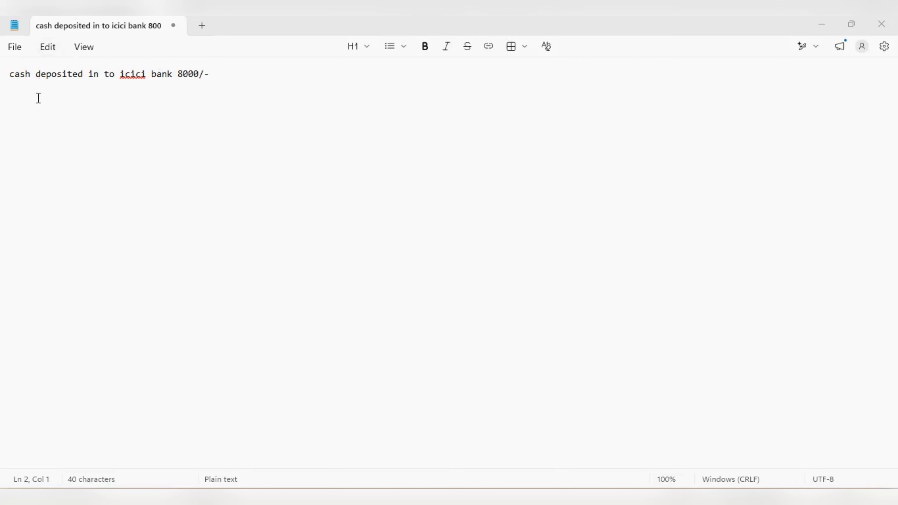
{"action": "type", "text": "dr"}
{"action": "key", "text": "Return"}
{"action": "type", "text": "cr"}
{"action": "left_click", "coordinate": [29, 106]}
{"action": "left_click", "coordinate": [19, 102]}
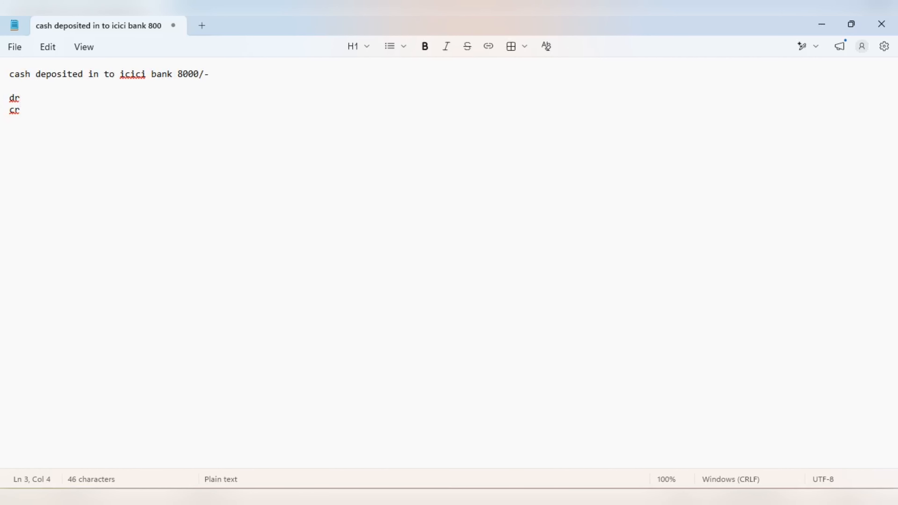
{"action": "type", "text": "icic"}
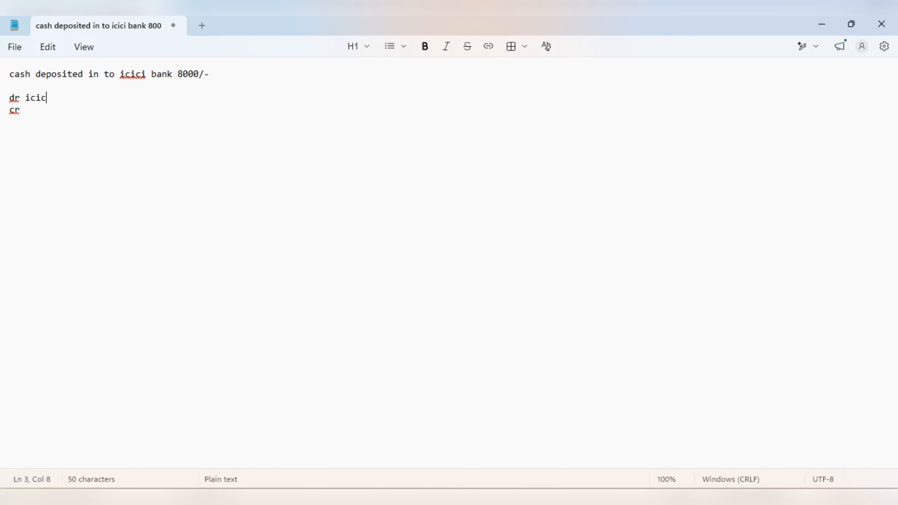
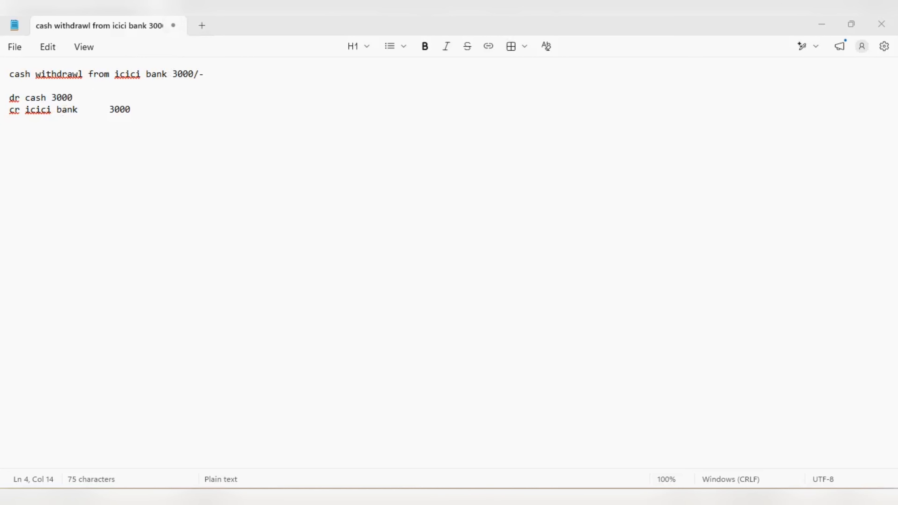
Credit Icici Bank with 3,000.00 in Contra voucher No. 2, accepting its bank allocation.
{"action": "left_click", "coordinate": [573, 500]}
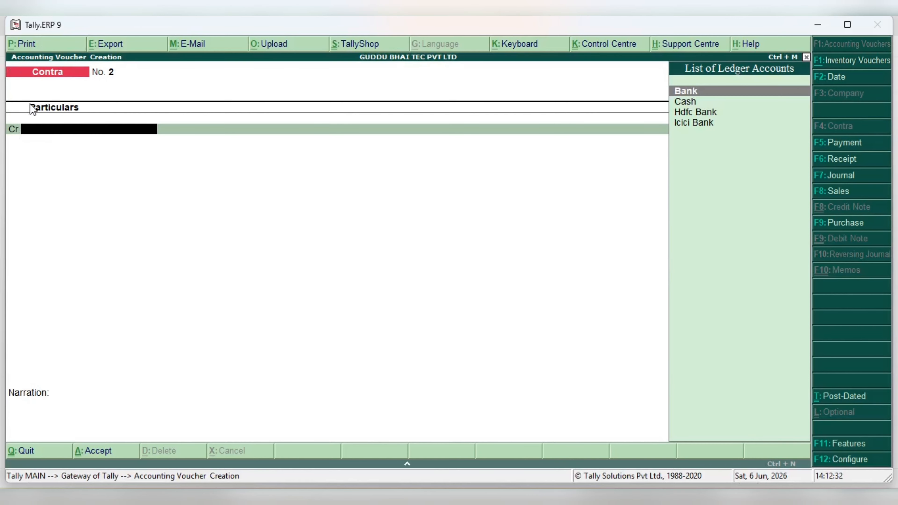
{"action": "left_click", "coordinate": [614, 499]}
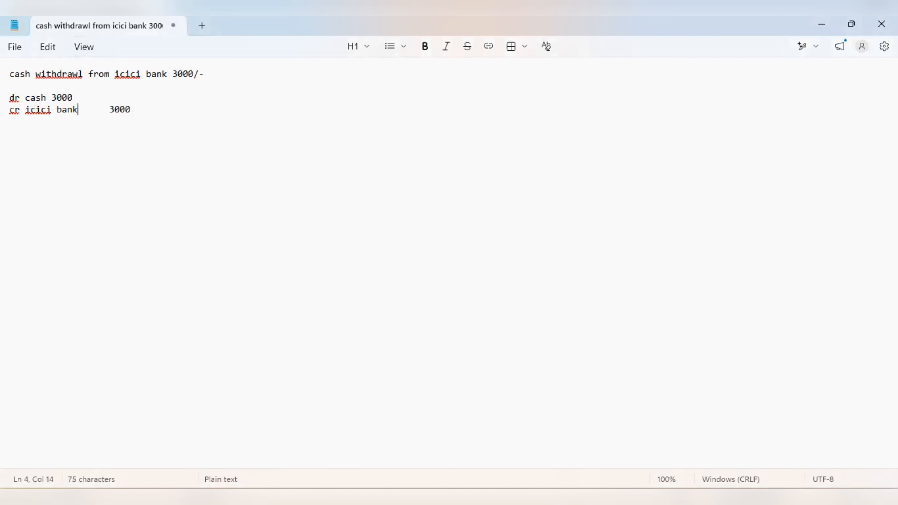
{"action": "left_click", "coordinate": [580, 499]}
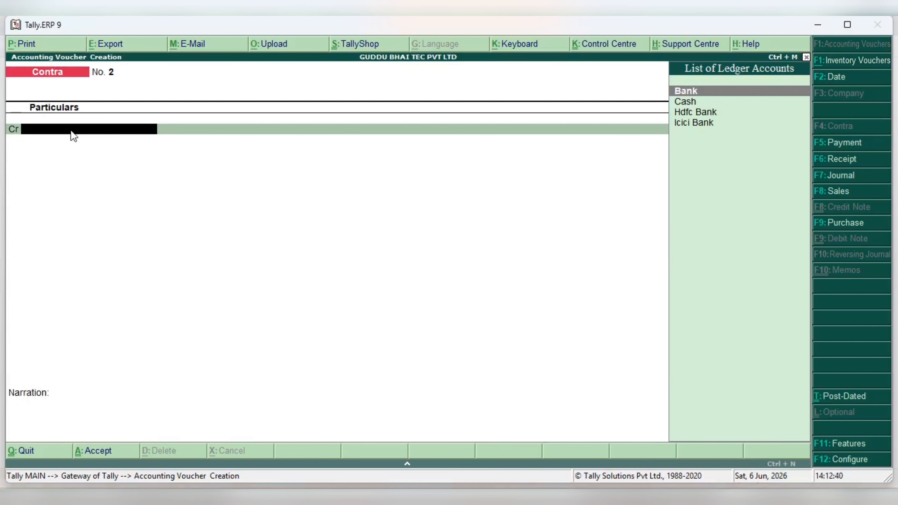
{"action": "type", "text": "I"}
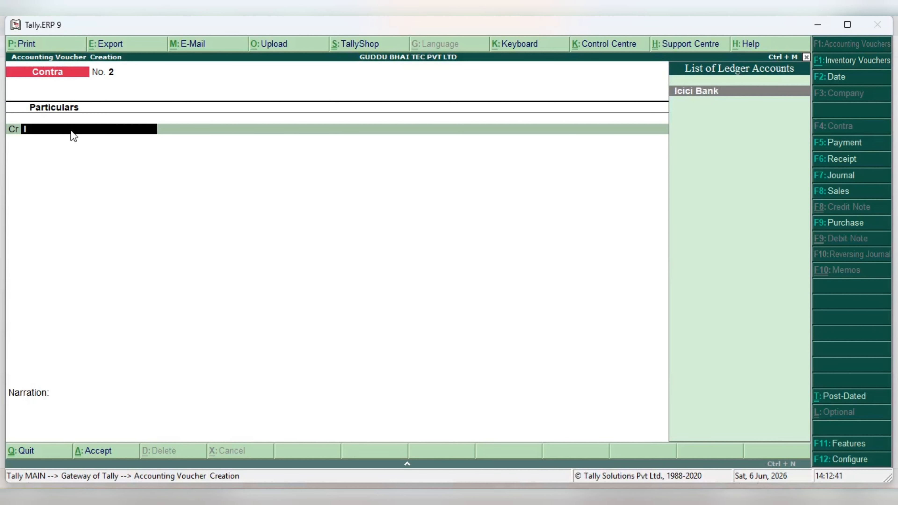
{"action": "left_click", "coordinate": [685, 92]}
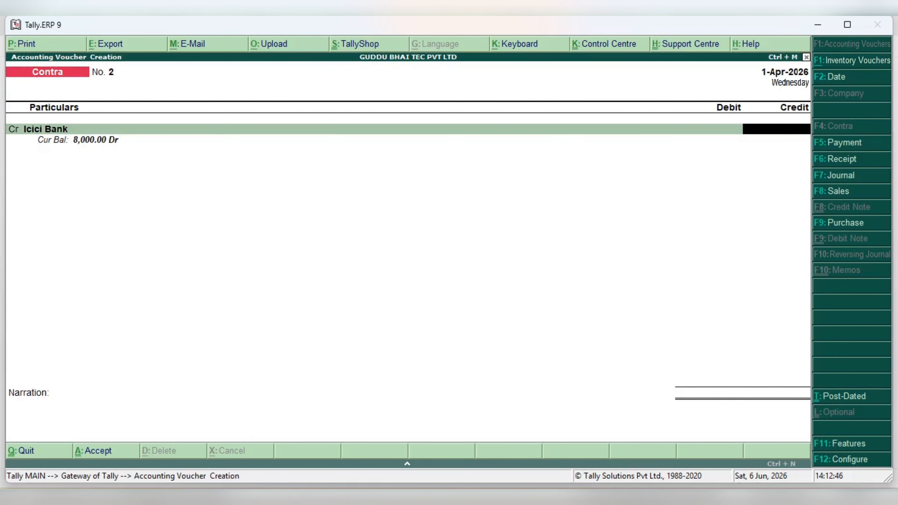
{"action": "left_click", "coordinate": [601, 504]}
{"action": "left_click", "coordinate": [576, 503]}
{"action": "type", "text": "3000"}
{"action": "key", "text": "Return"}
{"action": "key", "text": "Return"}
{"action": "key", "text": "Return"}
{"action": "key", "text": "Return"}
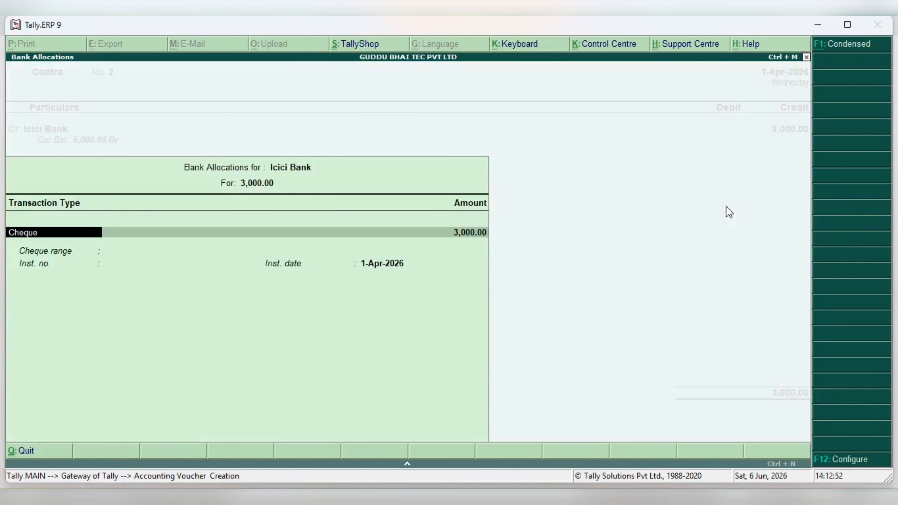
{"action": "key", "text": "Return"}
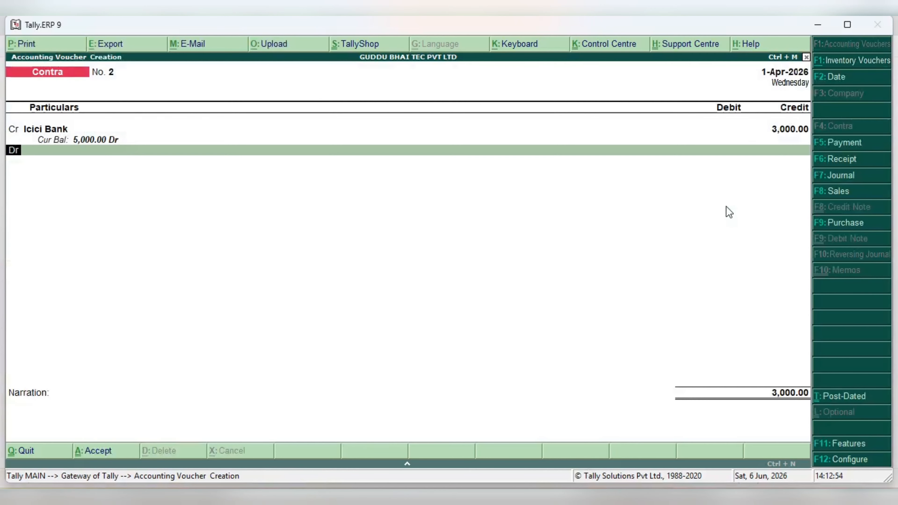
Debit Cash with the matching 3,000.00.
{"action": "key", "text": "Return"}
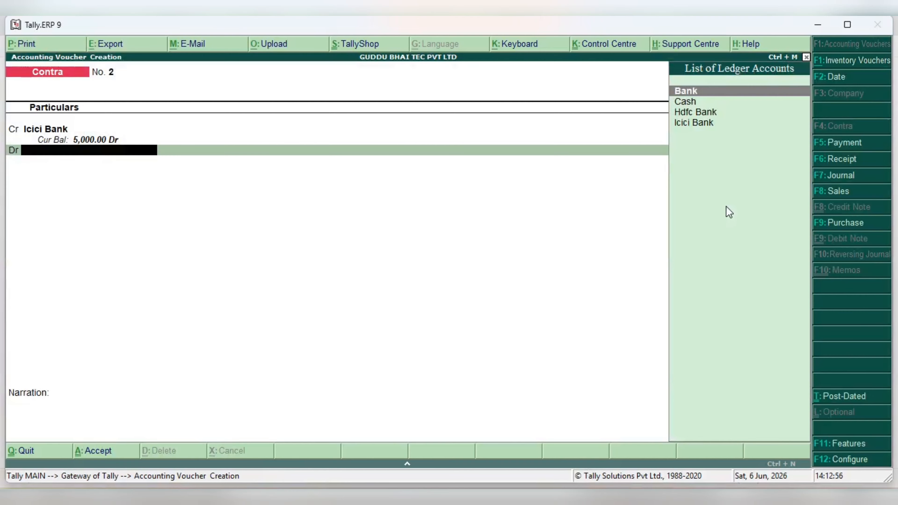
{"action": "type", "text": "Ca"}
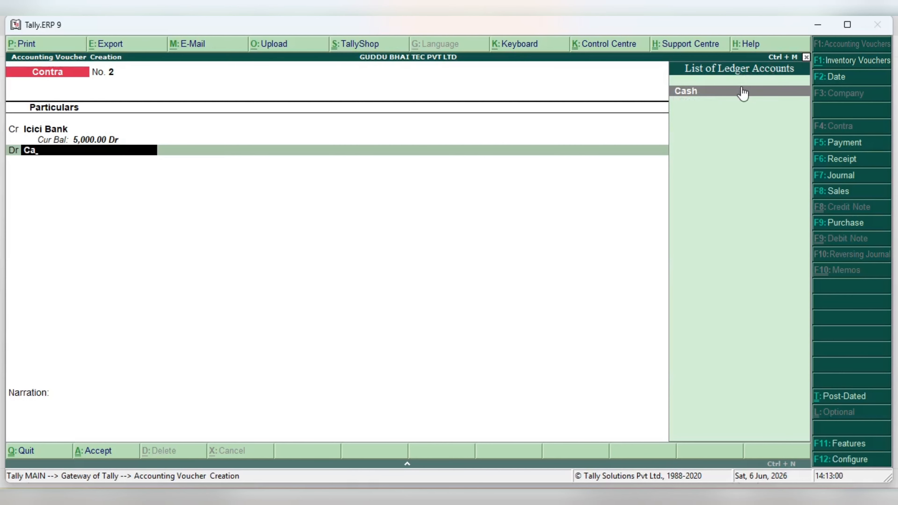
{"action": "key", "text": "Return"}
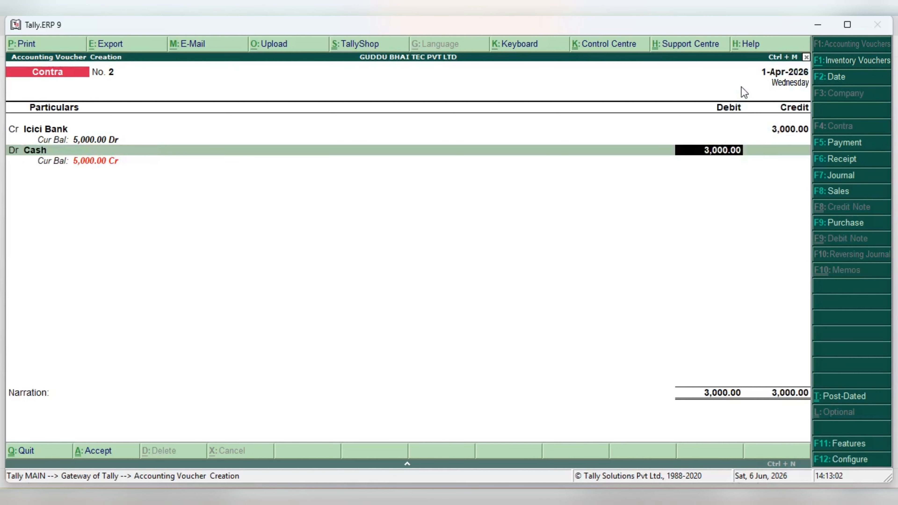
Decline the Accept prompt and step back through the Icici Bank and Cash lines to Narration.
{"action": "key", "text": "Return"}
{"action": "key", "text": "Return"}
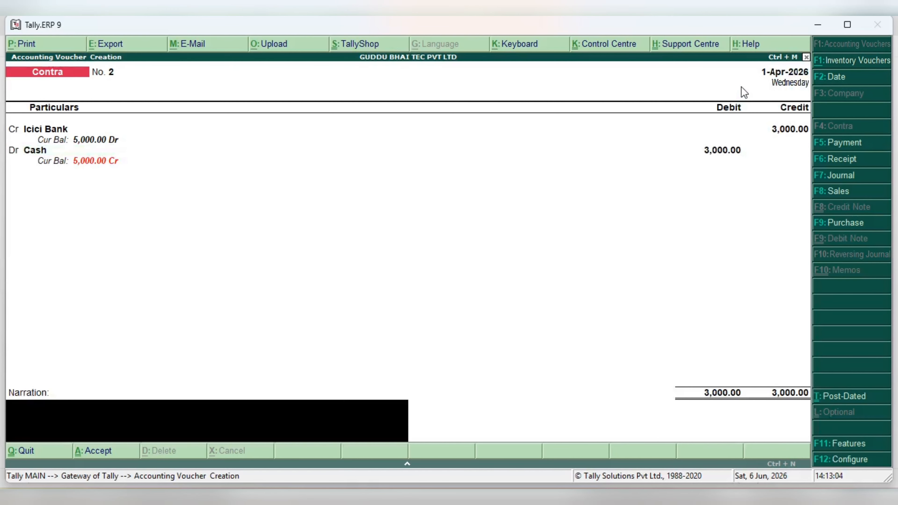
{"action": "key", "text": "Return"}
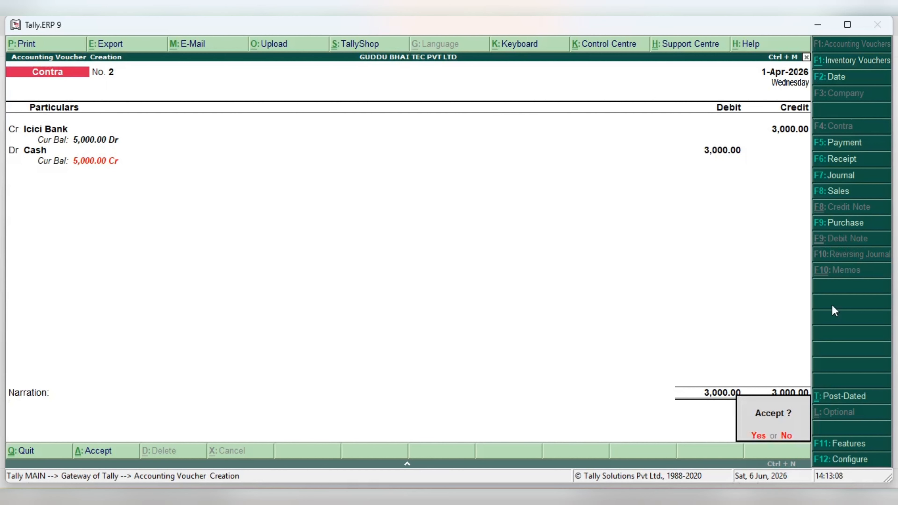
{"action": "left_click", "coordinate": [786, 436]}
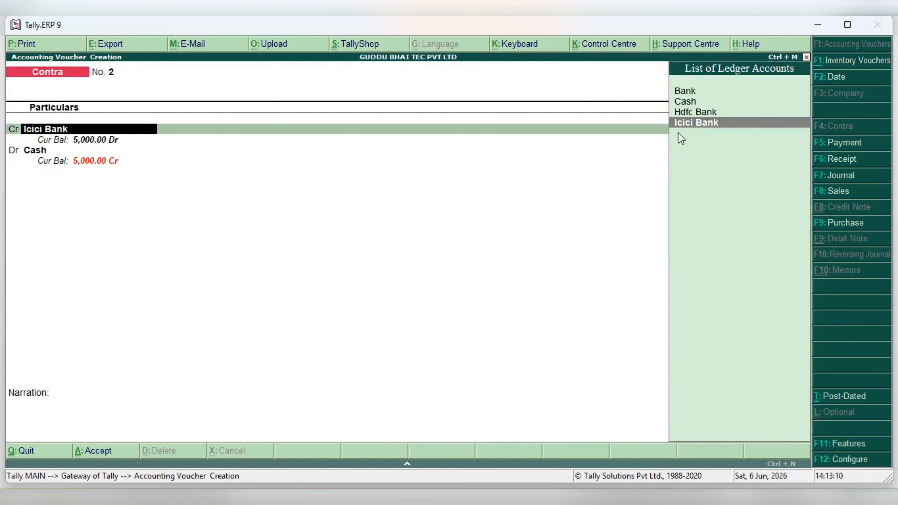
{"action": "left_click", "coordinate": [679, 123]}
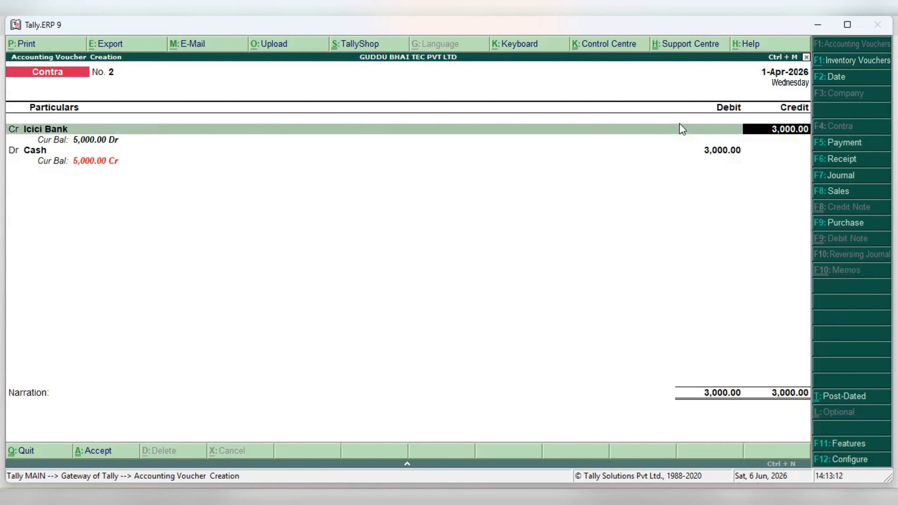
{"action": "key", "text": "Return"}
{"action": "key", "text": "Return"}
{"action": "key", "text": "Return"}
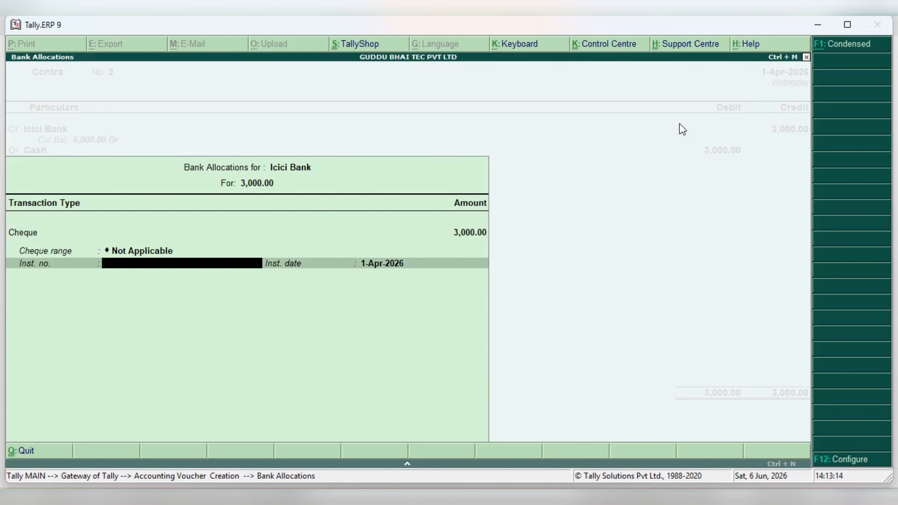
{"action": "key", "text": "Return"}
{"action": "key", "text": "Return"}
{"action": "key", "text": "Return"}
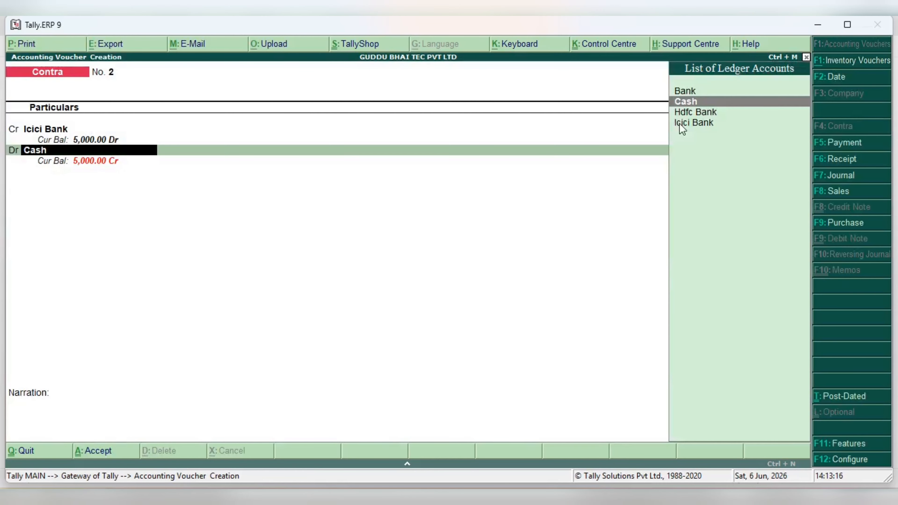
{"action": "key", "text": "Return"}
{"action": "key", "text": "Return"}
{"action": "key", "text": "Return"}
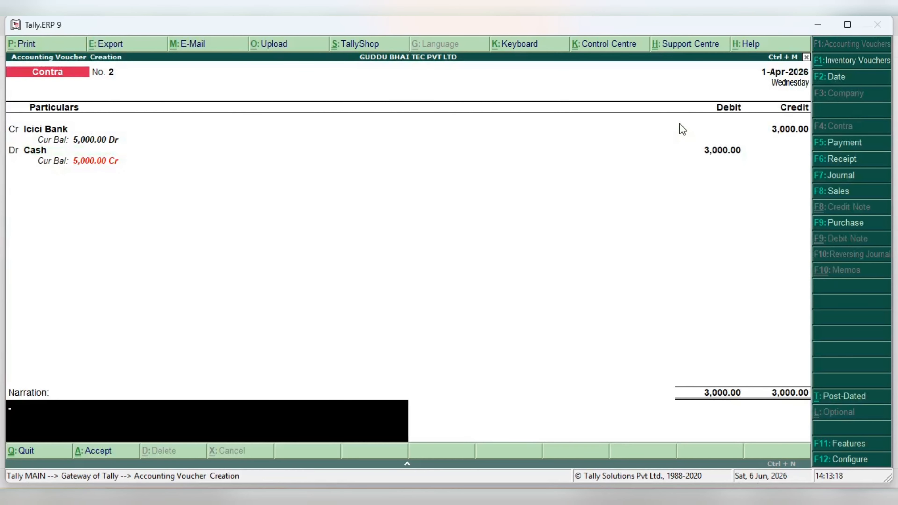
Enter the narration 'being cash withdrawal' and return to the Accept prompt.
{"action": "type", "text": "beind"}
{"action": "key", "text": "BackSpace"}
{"action": "type", "text": "g cash withdrawal"}
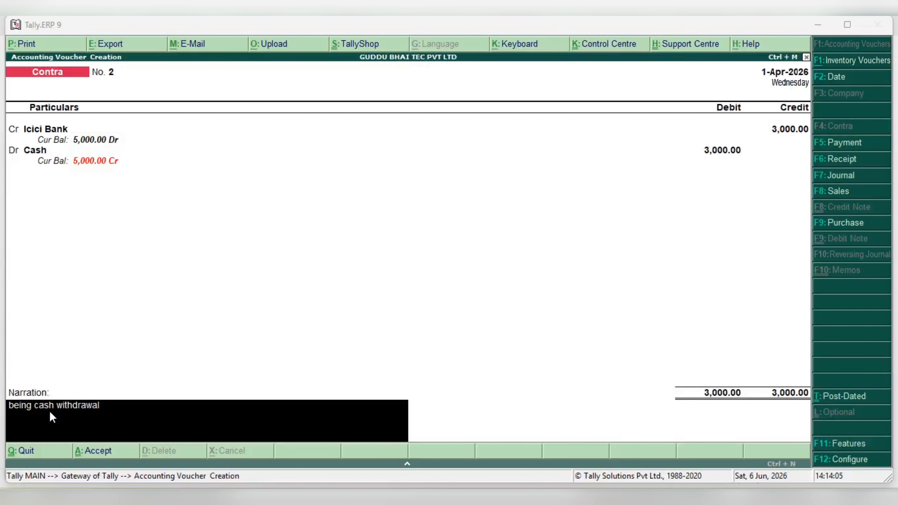
{"action": "left_click", "coordinate": [266, 367]}
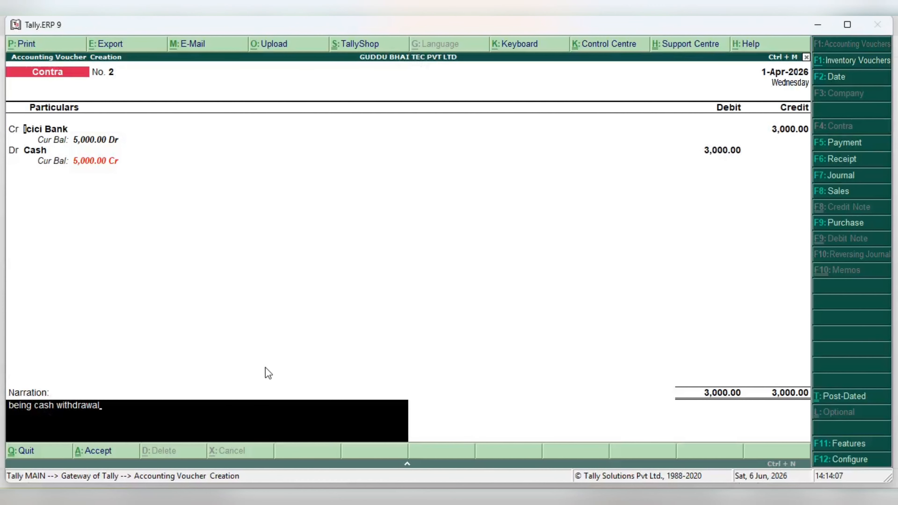
{"action": "key", "text": "Return"}
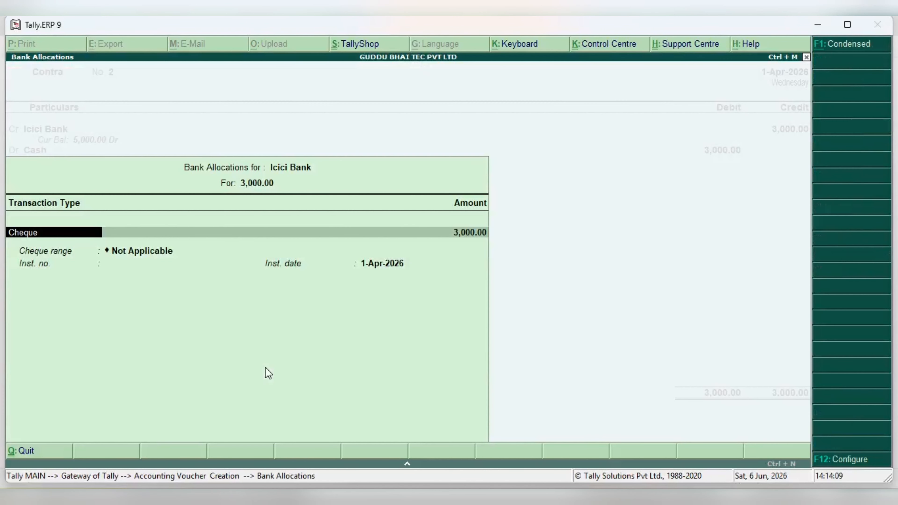
{"action": "key", "text": "Return"}
{"action": "key", "text": "Return"}
{"action": "key", "text": "Return"}
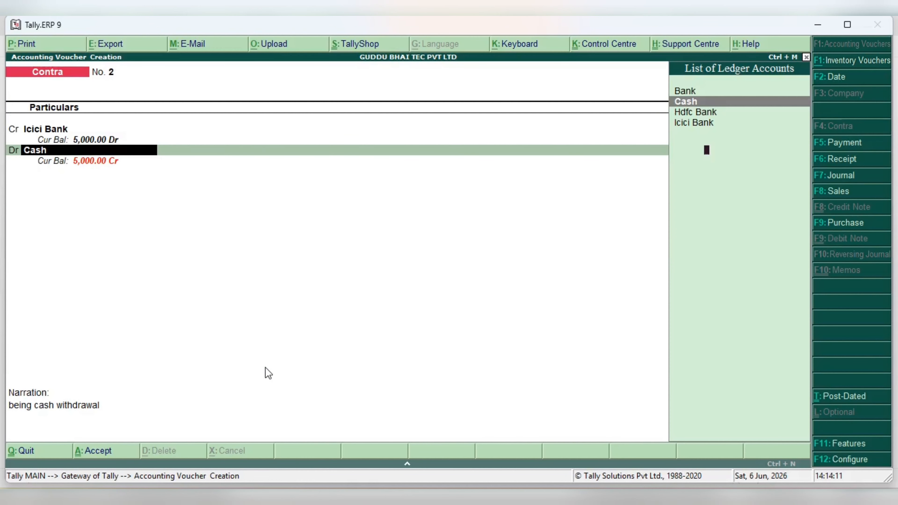
{"action": "key", "text": "Return"}
{"action": "key", "text": "Return"}
{"action": "key", "text": "Return"}
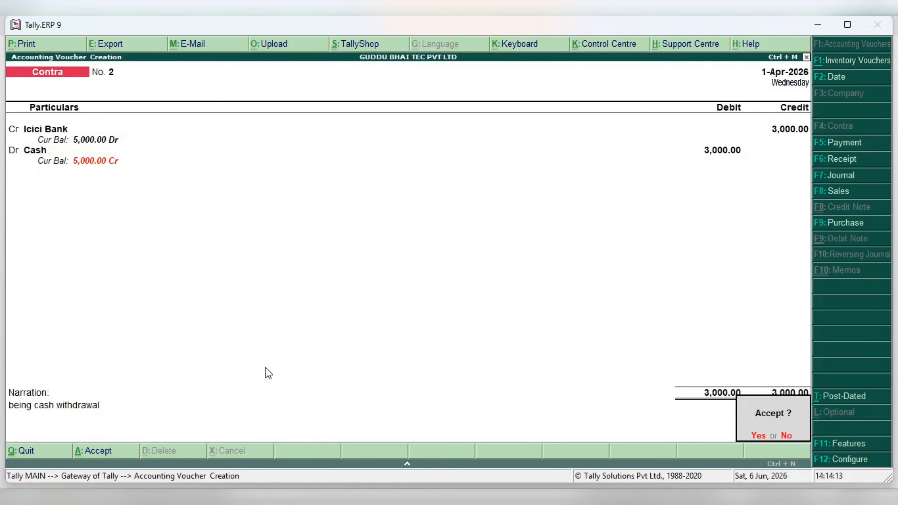
{"action": "key", "text": "Return"}
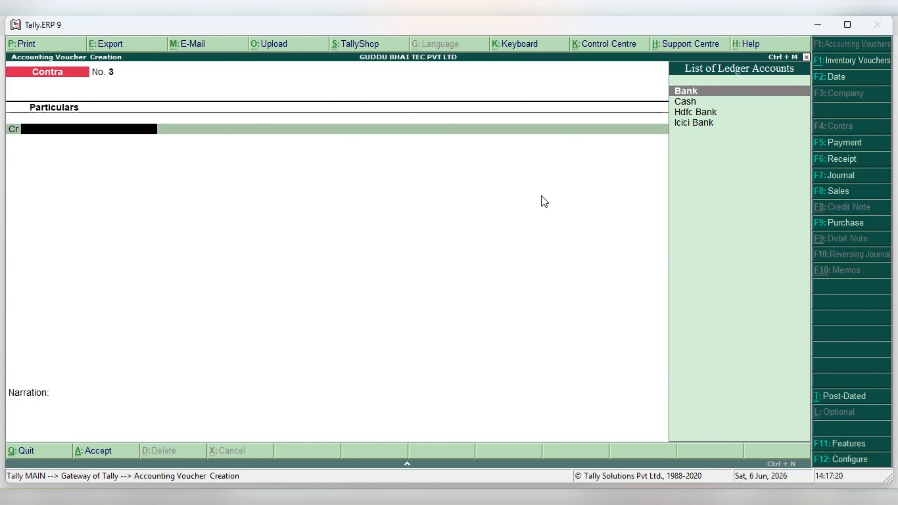
Switch to a blank Payment voucher No. 1 with F5.
{"action": "key", "text": "F5"}
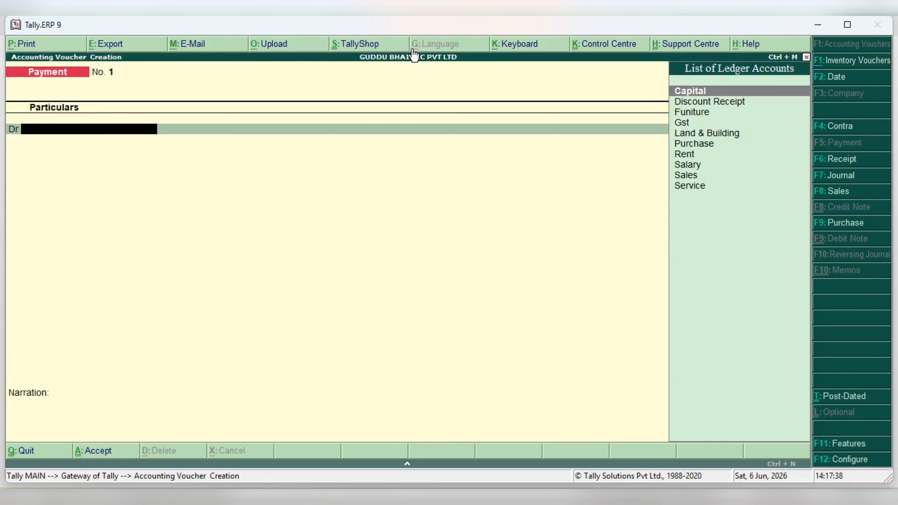
Debit Salary with 7,000 in Payment voucher No. 1.
{"action": "key", "text": "alt+Tab"}
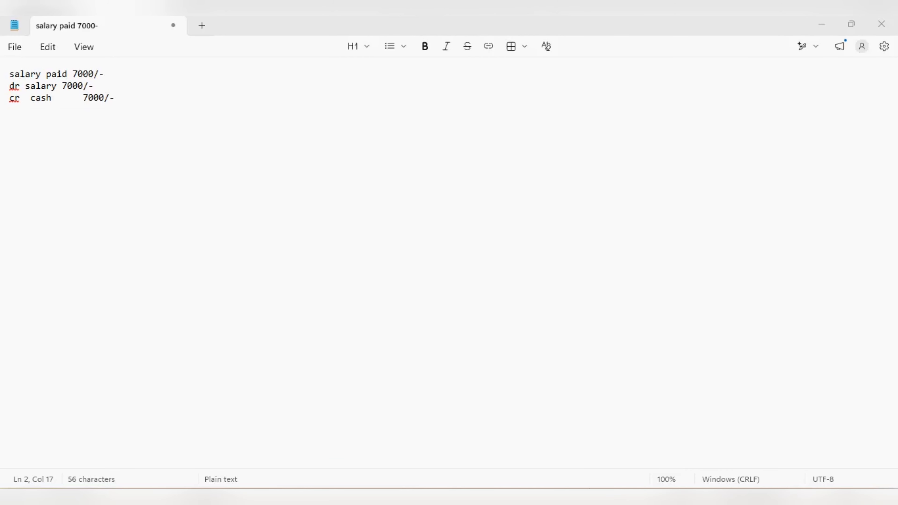
{"action": "key", "text": "alt+Tab"}
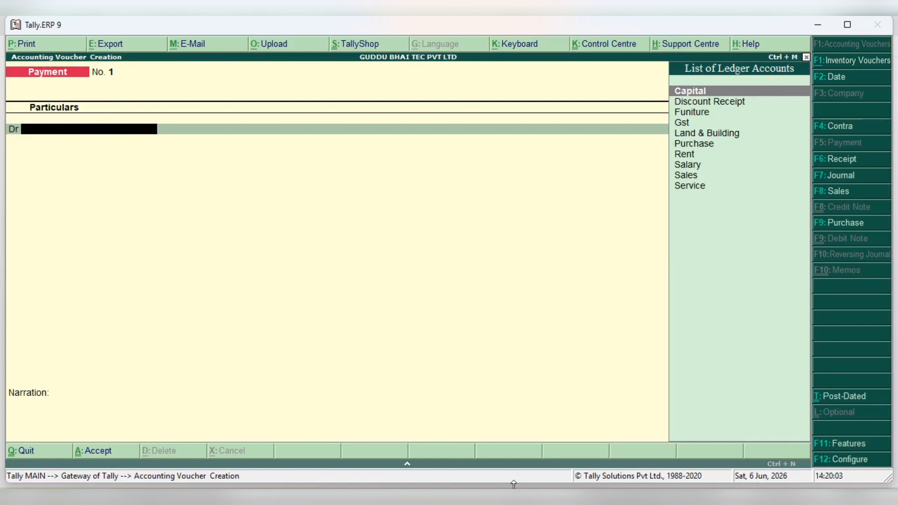
{"action": "left_click", "coordinate": [602, 503]}
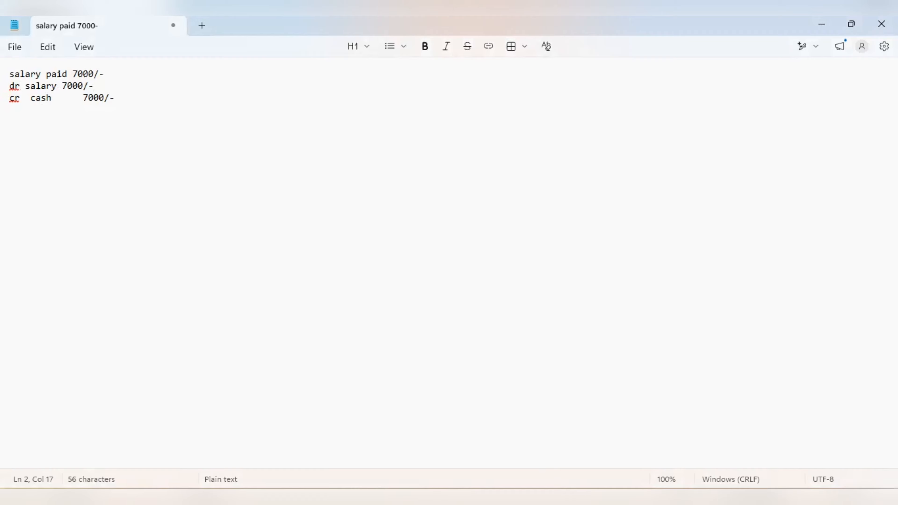
{"action": "left_click", "coordinate": [557, 503]}
{"action": "type", "text": "Sa"}
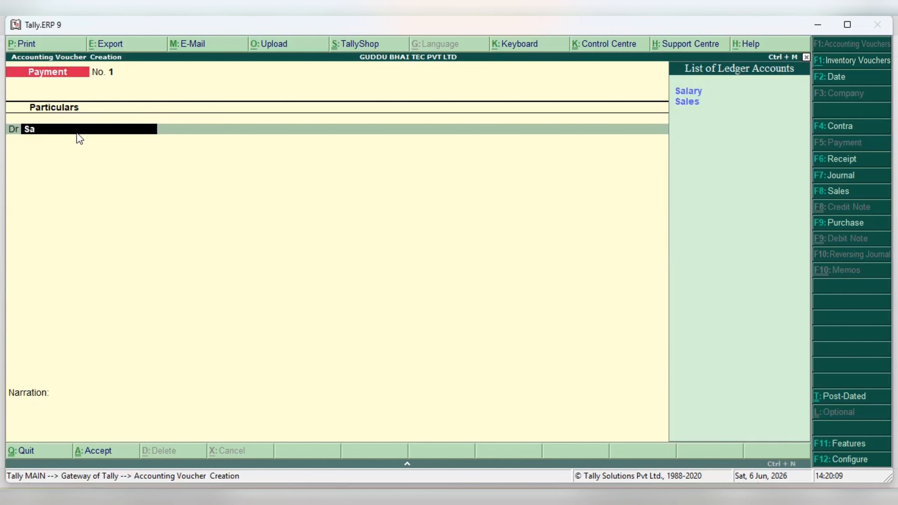
{"action": "left_click", "coordinate": [698, 90]}
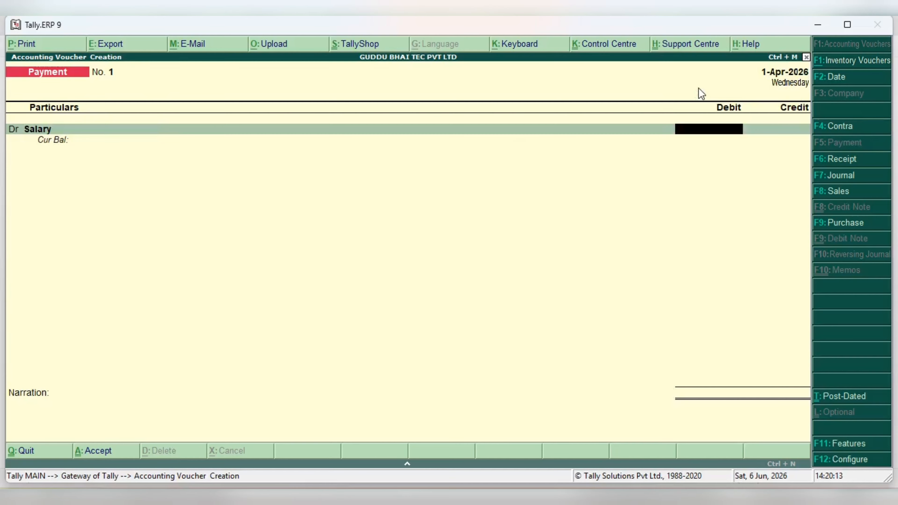
{"action": "type", "text": "7000"}
{"action": "key", "text": "Return"}
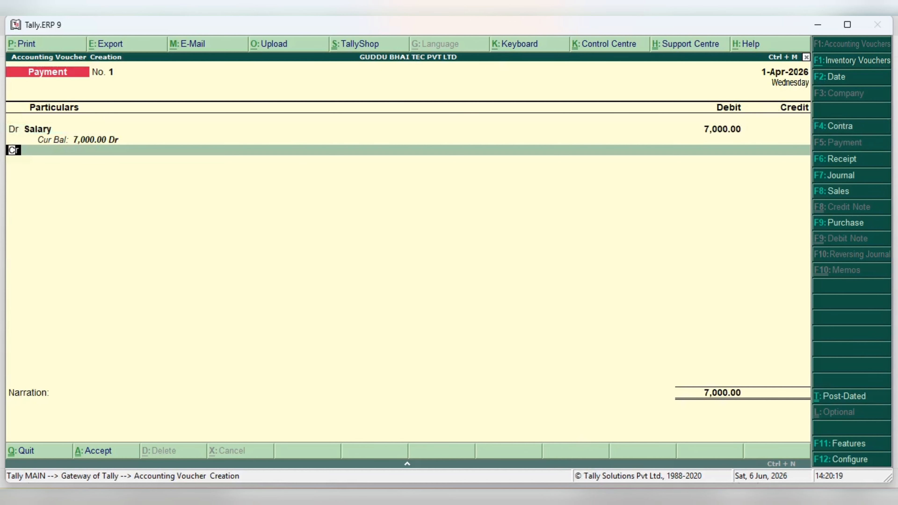
Credit Cash with 7,000.00, accepting the negative cash warning.
{"action": "key", "text": "alt+Tab"}
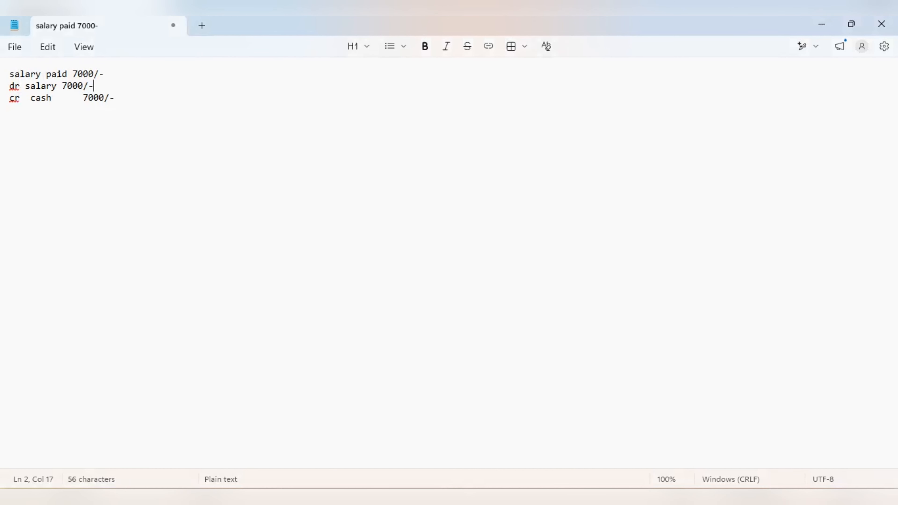
{"action": "key", "text": "alt+Tab"}
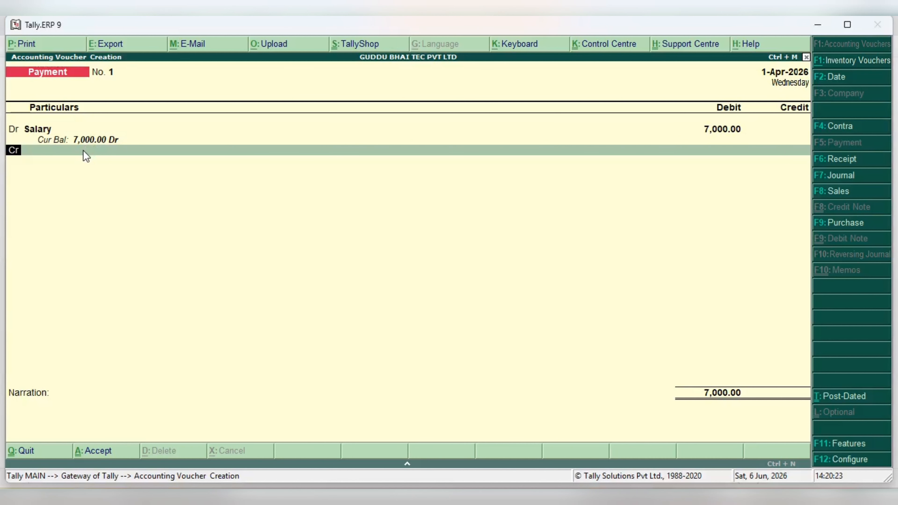
{"action": "key", "text": "Return"}
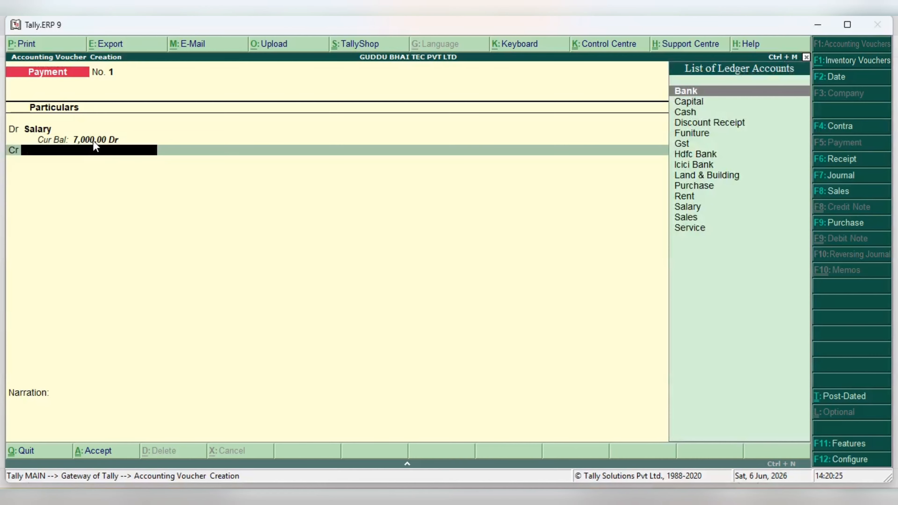
{"action": "type", "text": "Cas"}
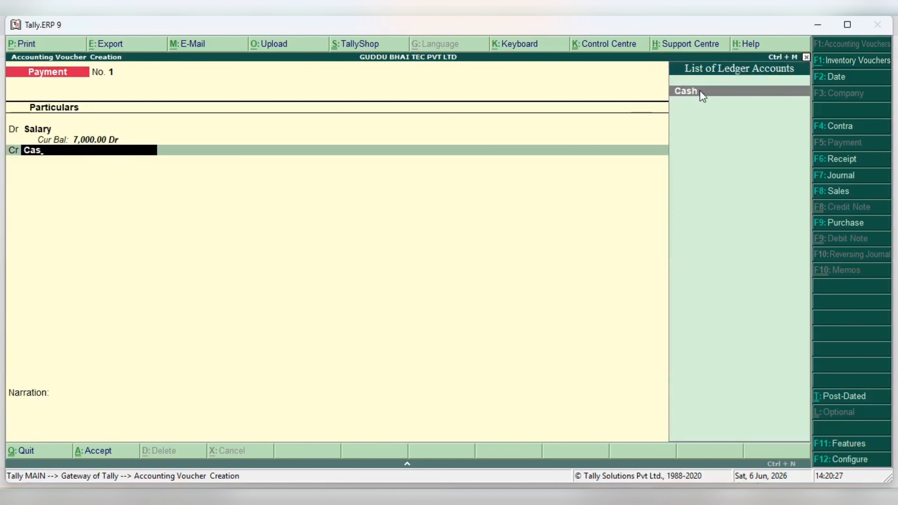
{"action": "left_click", "coordinate": [699, 90]}
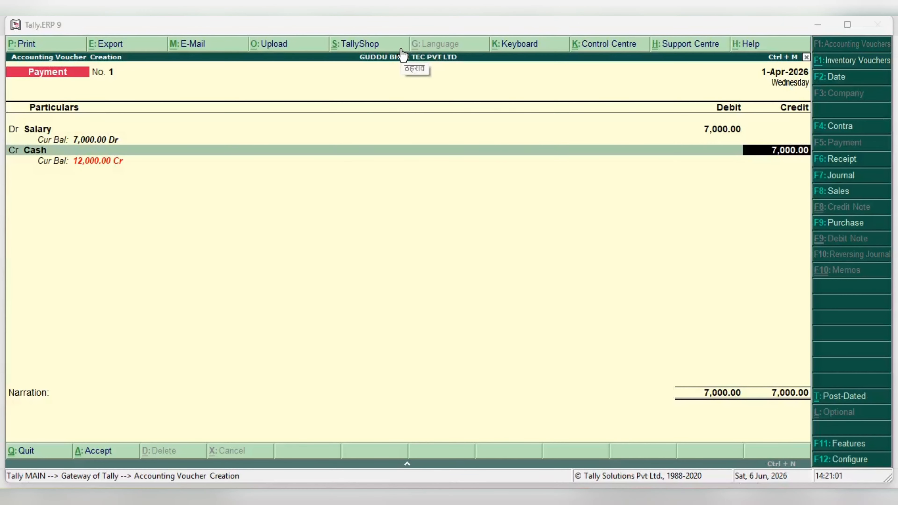
{"action": "left_click", "coordinate": [492, 167]}
{"action": "key", "text": "Return"}
{"action": "key", "text": "Return"}
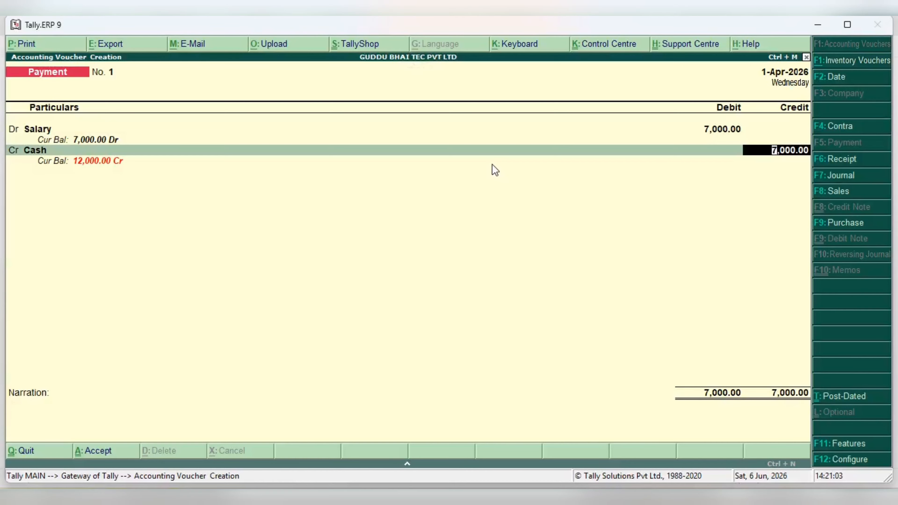
{"action": "key", "text": "Return"}
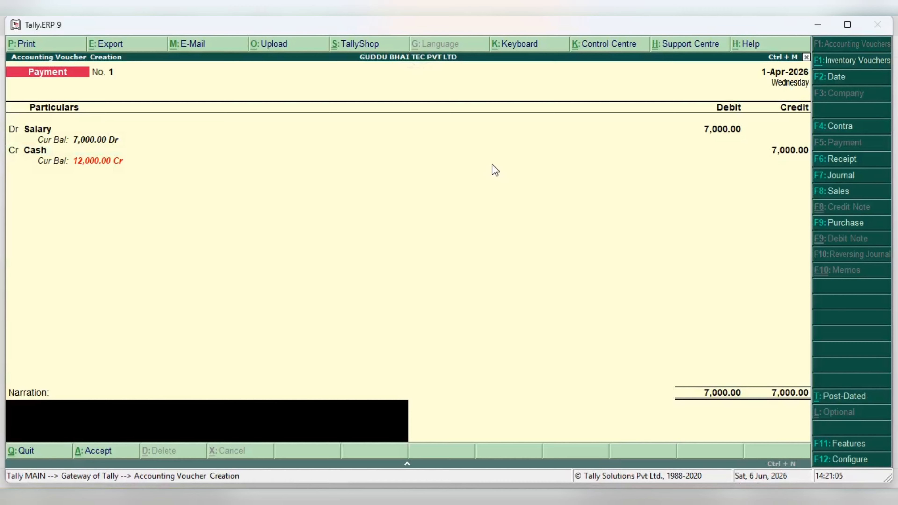
Add the narration 'being salary paid' and save the payment voucher.
{"action": "type", "text": "being s"}
{"action": "type", "text": "alary paid"}
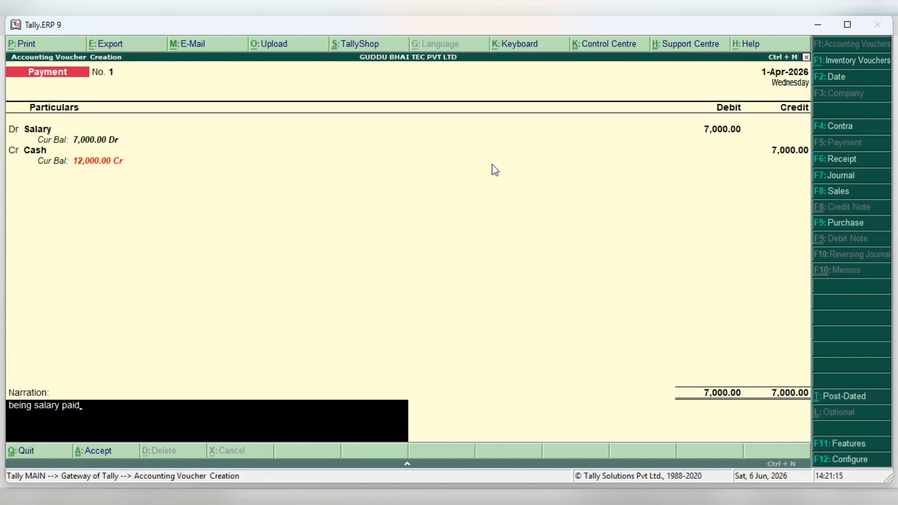
{"action": "key", "text": "Return"}
{"action": "key", "text": "Return"}
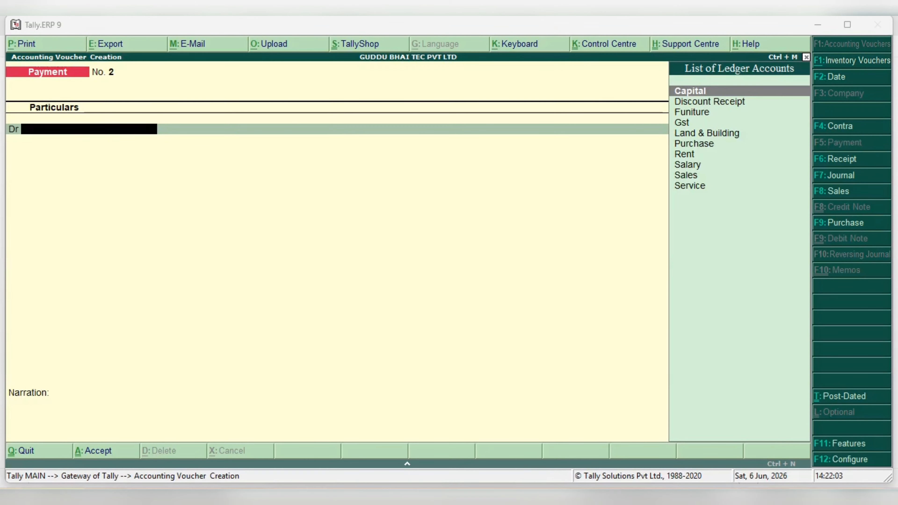
{"action": "key", "text": "alt+Tab"}
Rewrite the first note line to read 'rent paid 5000/-'.
{"action": "left_click", "coordinate": [44, 74]}
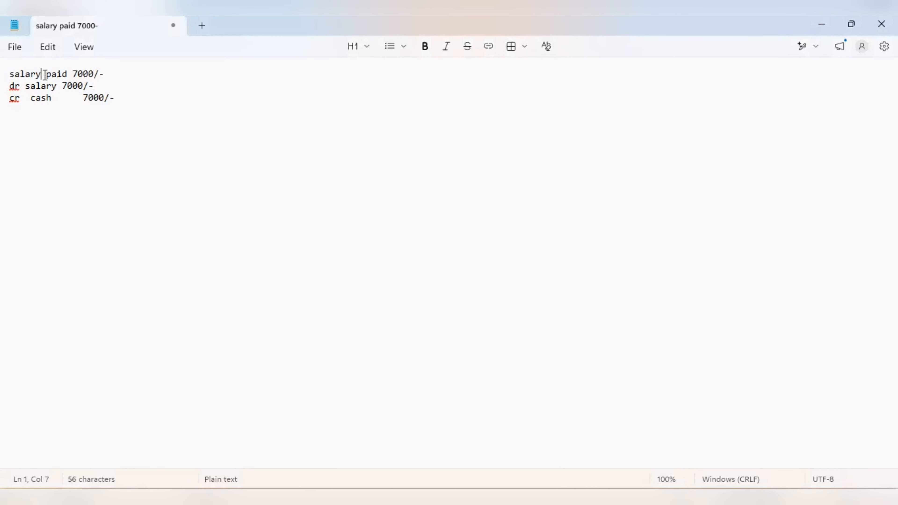
{"action": "key", "text": "BackSpace"}
{"action": "key", "text": "BackSpace"}
{"action": "key", "text": "BackSpace"}
{"action": "key", "text": "BackSpace"}
{"action": "key", "text": "BackSpace"}
{"action": "key", "text": "BackSpace"}
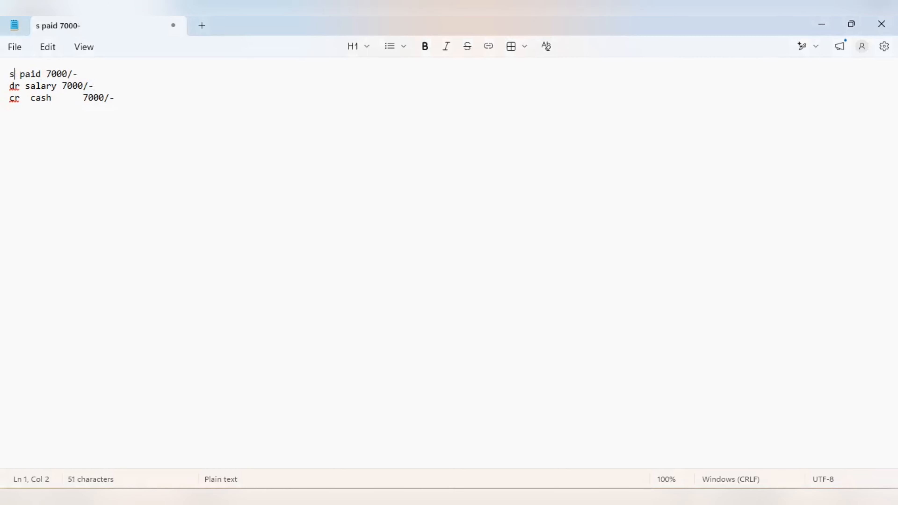
{"action": "type", "text": "rent"}
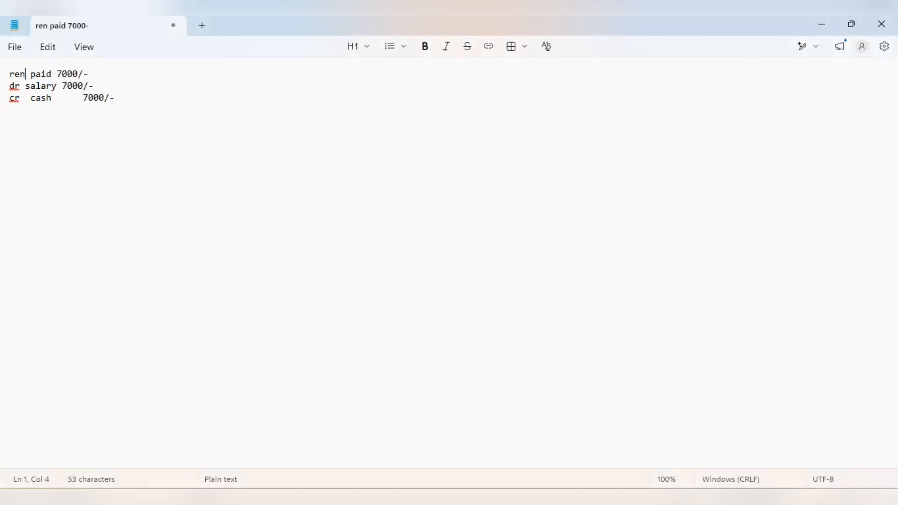
{"action": "left_click", "coordinate": [63, 74]}
{"action": "key", "text": "Delete"}
{"action": "type", "text": "500"}
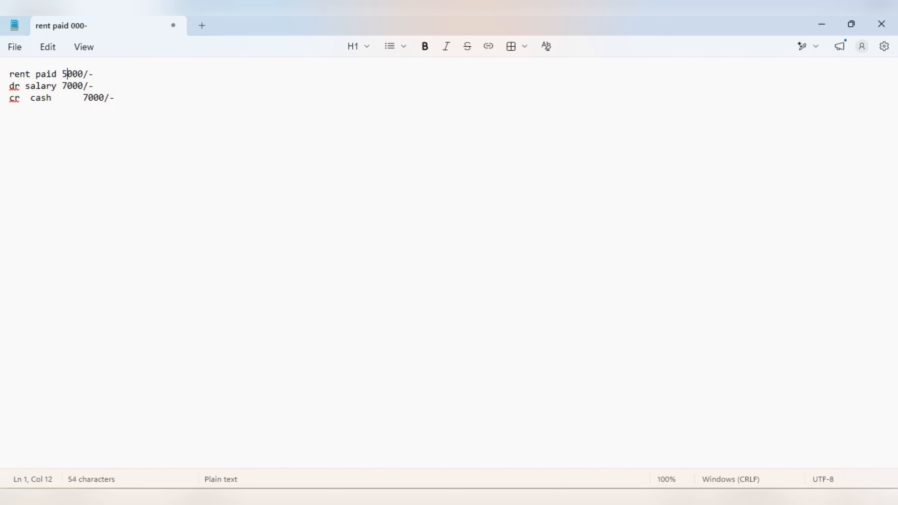
{"action": "key", "text": "BackSpace"}
{"action": "key", "text": "BackSpace"}
Replace 'salary' with 'rent' on the second line, making it 'dr rent 7000/-'.
{"action": "double_click", "coordinate": [55, 85]}
{"action": "type", "text": "re"}
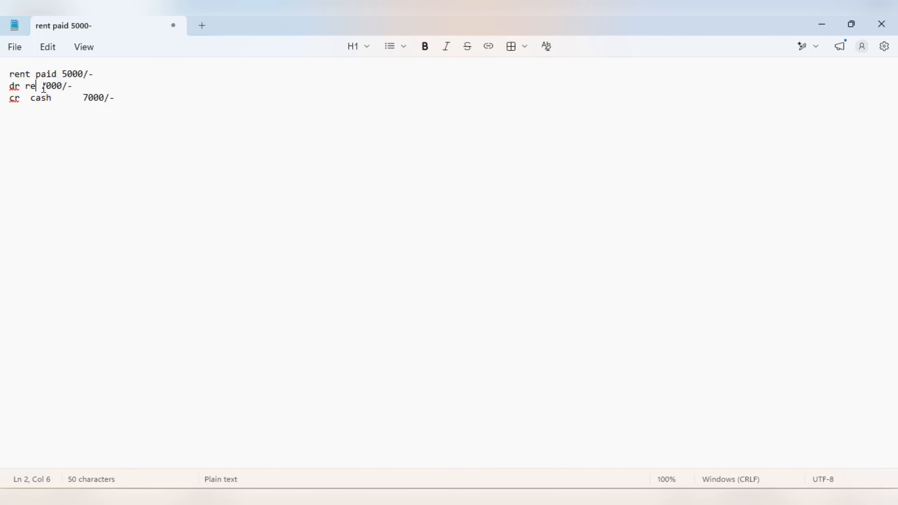
{"action": "type", "text": "nt"}
{"action": "left_click", "coordinate": [573, 499]}
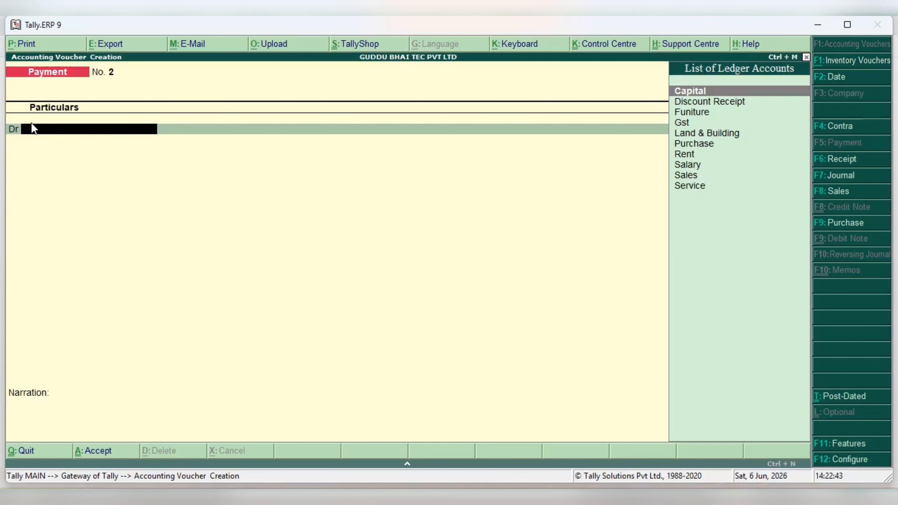
{"action": "left_click", "coordinate": [640, 499]}
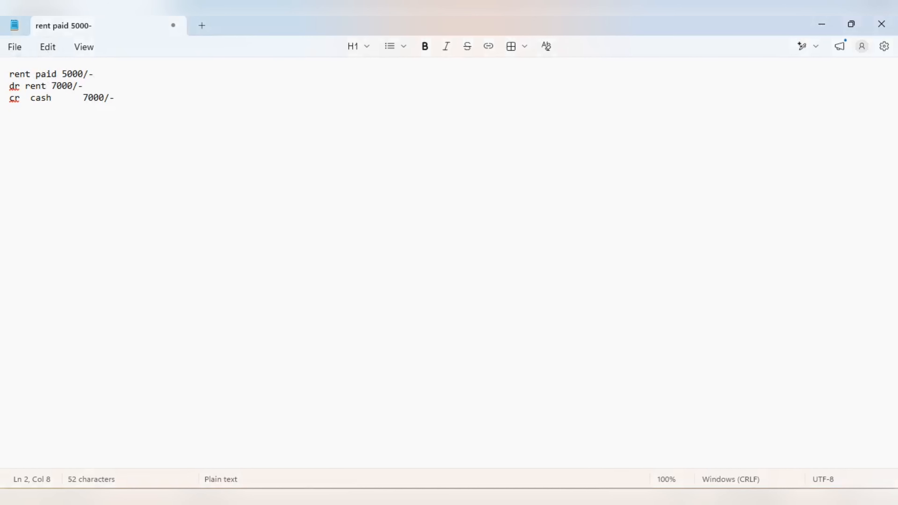
{"action": "left_click", "coordinate": [573, 500]}
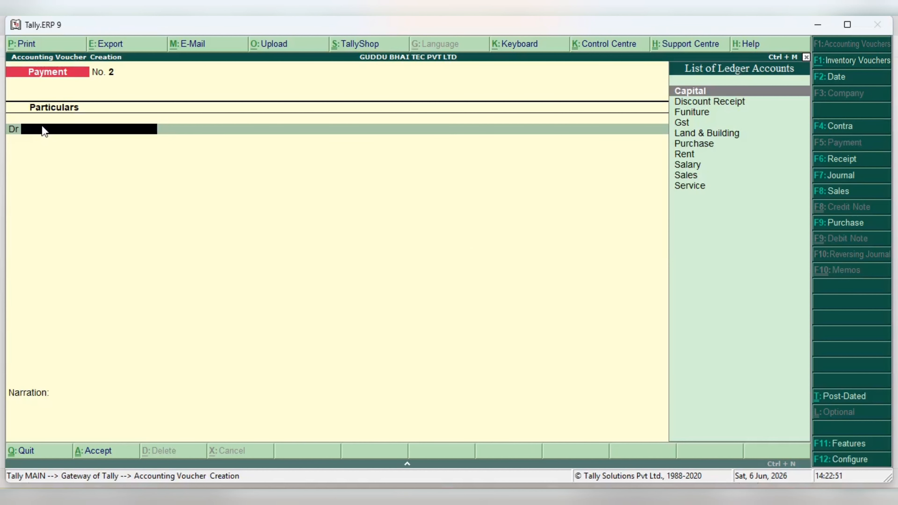
Debit Rent 5,000, credit Cash, narrate 'being rent paid' and save Payment voucher No. 2.
{"action": "type", "text": "Re"}
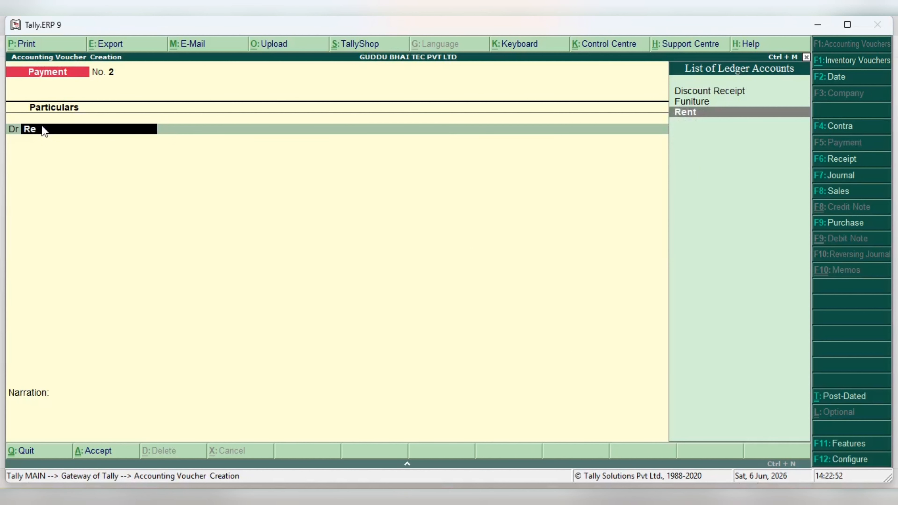
{"action": "left_click", "coordinate": [708, 109]}
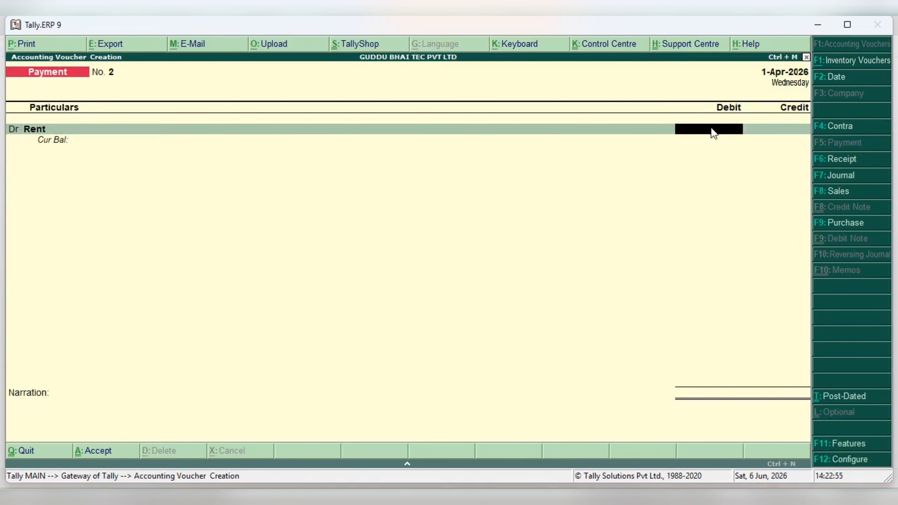
{"action": "type", "text": "5000"}
{"action": "key", "text": "Return"}
{"action": "key", "text": "Return"}
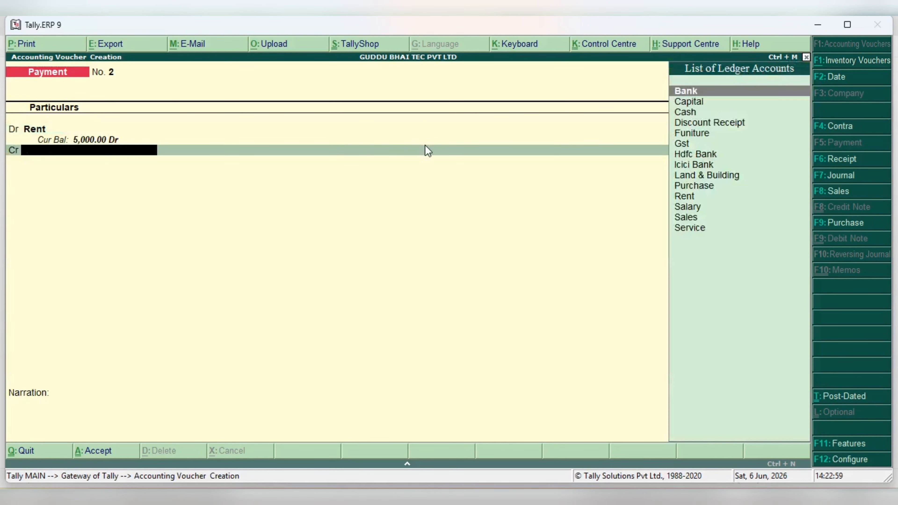
{"action": "left_click", "coordinate": [685, 113]}
{"action": "left_click", "coordinate": [684, 112]}
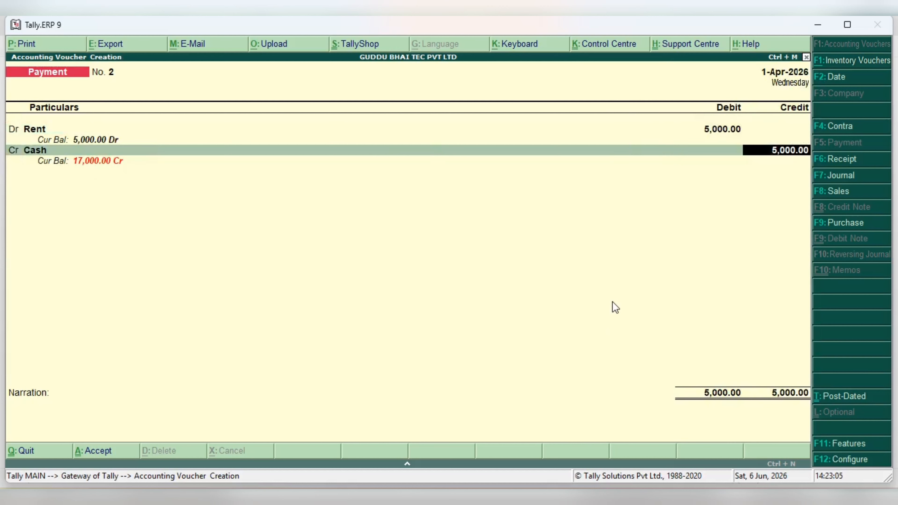
{"action": "key", "text": "Return"}
{"action": "key", "text": "Return"}
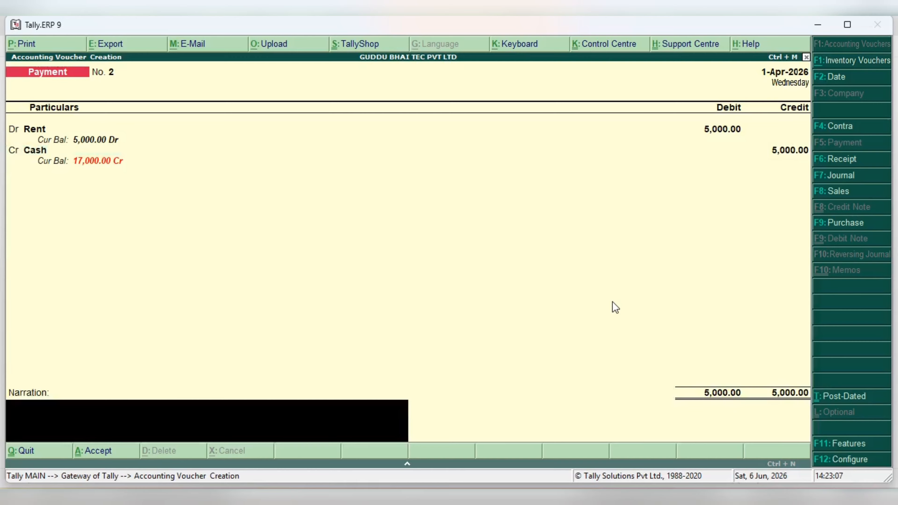
{"action": "type", "text": "being rent paid"}
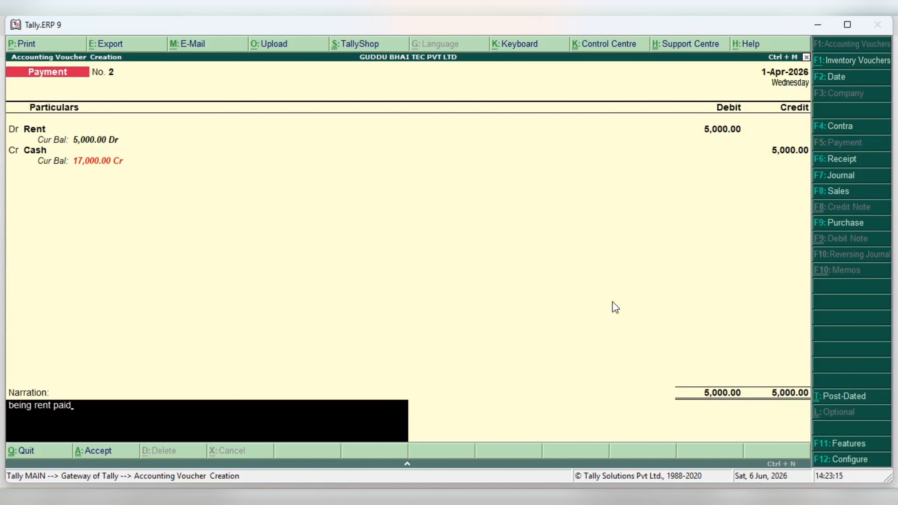
{"action": "key", "text": "Return"}
{"action": "key", "text": "Return"}
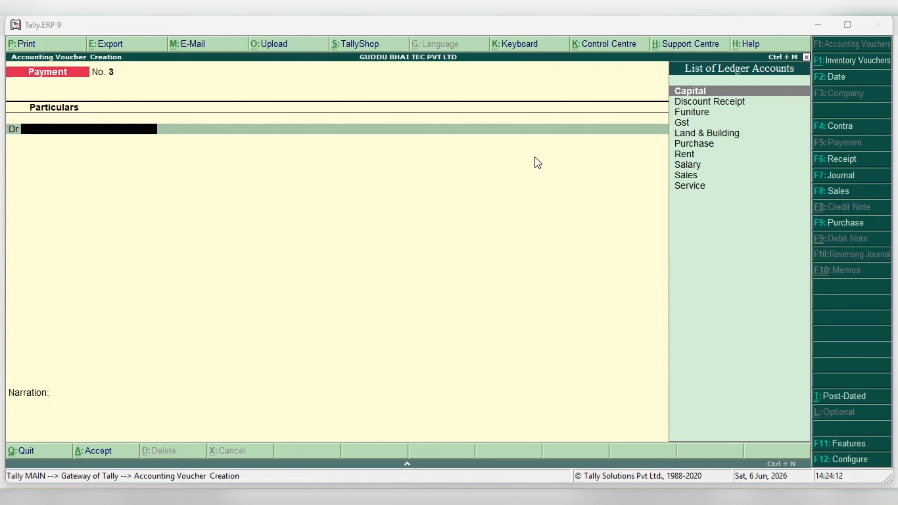
Change the new entry's voucher type from Payment to Receipt with F6.
{"action": "key", "text": "F6"}
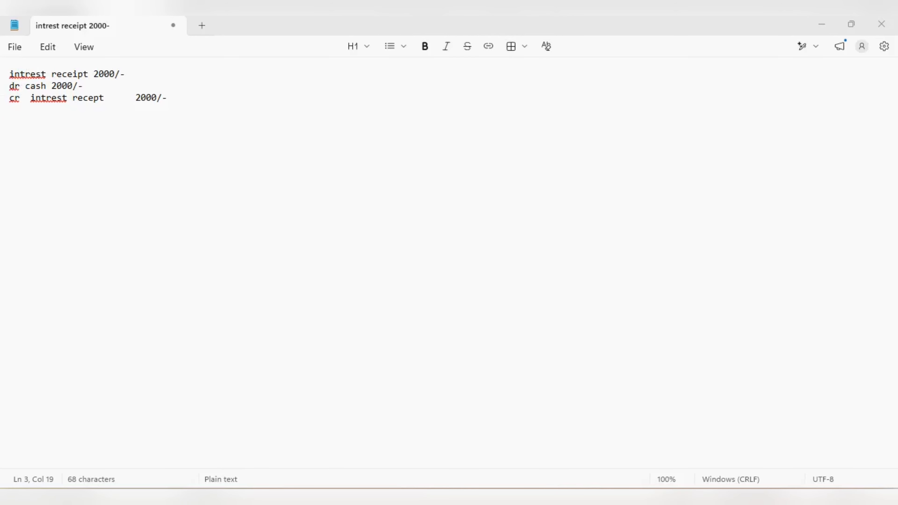
Check the interest receipt note, then start the credit ledger field with 'I'.
{"action": "key", "text": "alt+Tab"}
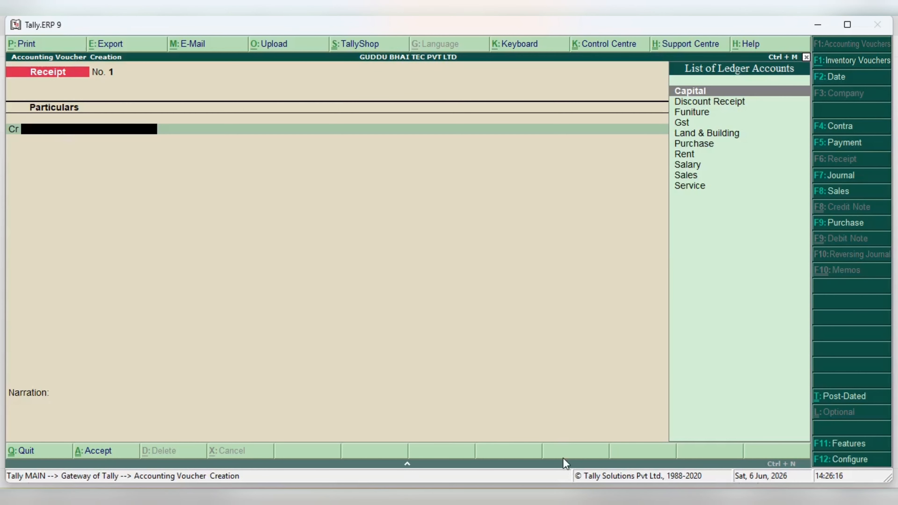
{"action": "key", "text": "alt+Tab"}
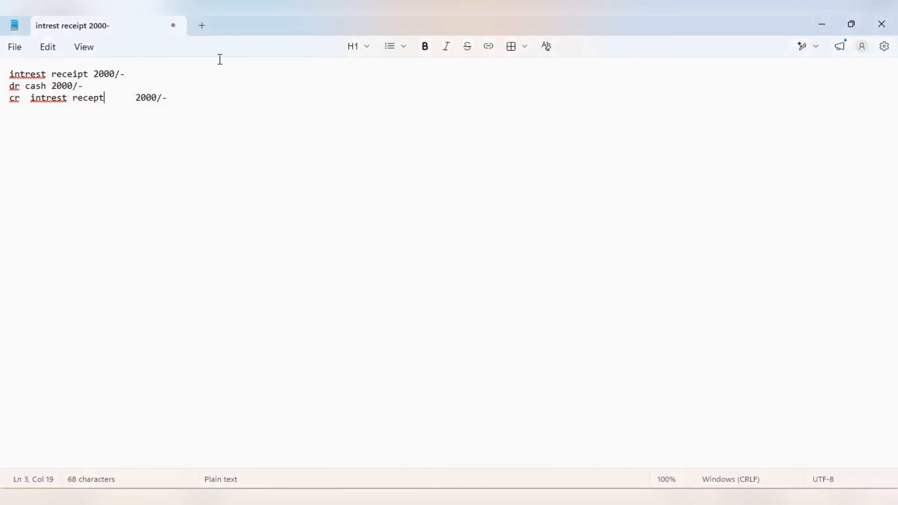
{"action": "key", "text": "alt+Tab"}
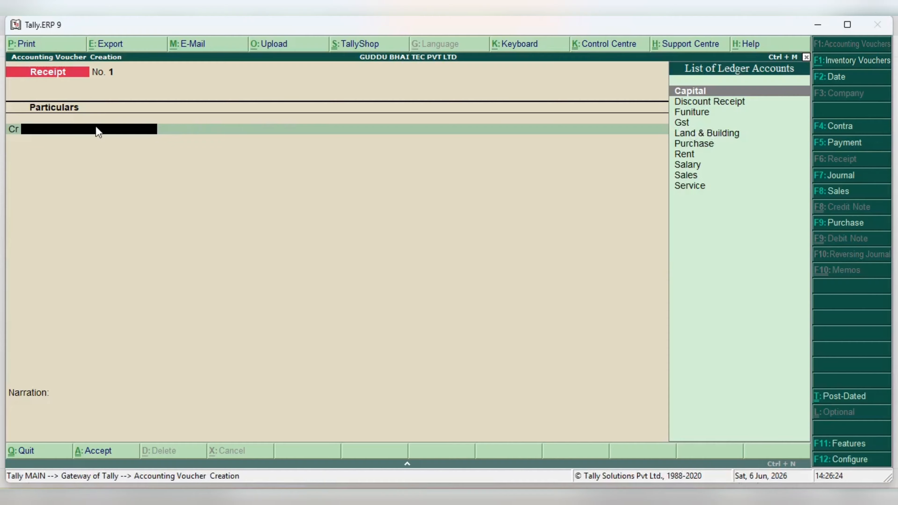
{"action": "type", "text": "I"}
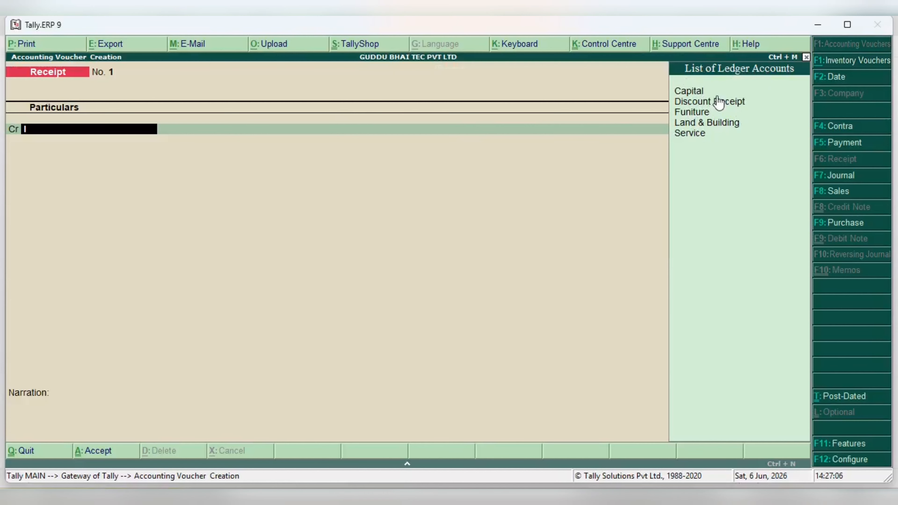
Create the ledger 'Intrest Receipt' under Indirect Incomes via Alt+C as the credit ledger.
{"action": "key", "text": "alt+c"}
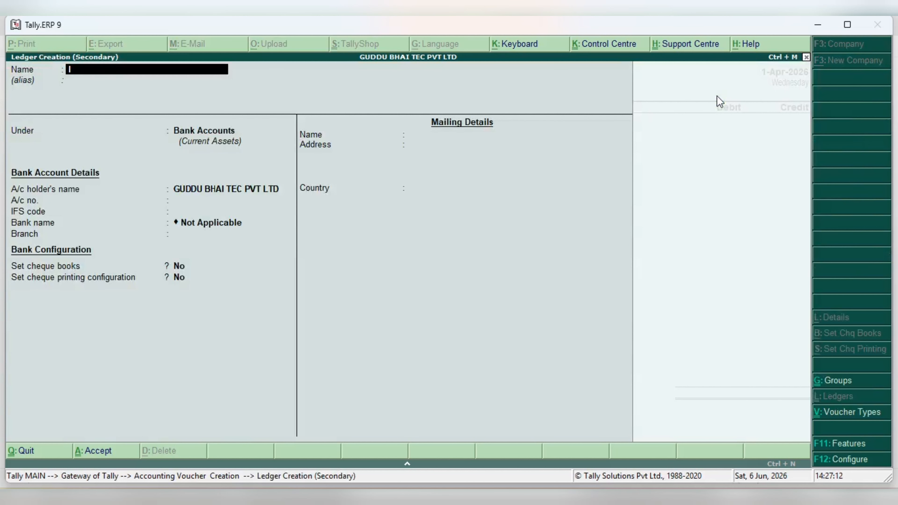
{"action": "type", "text": "Intrest Receipt"}
{"action": "key", "text": "Return"}
{"action": "key", "text": "Return"}
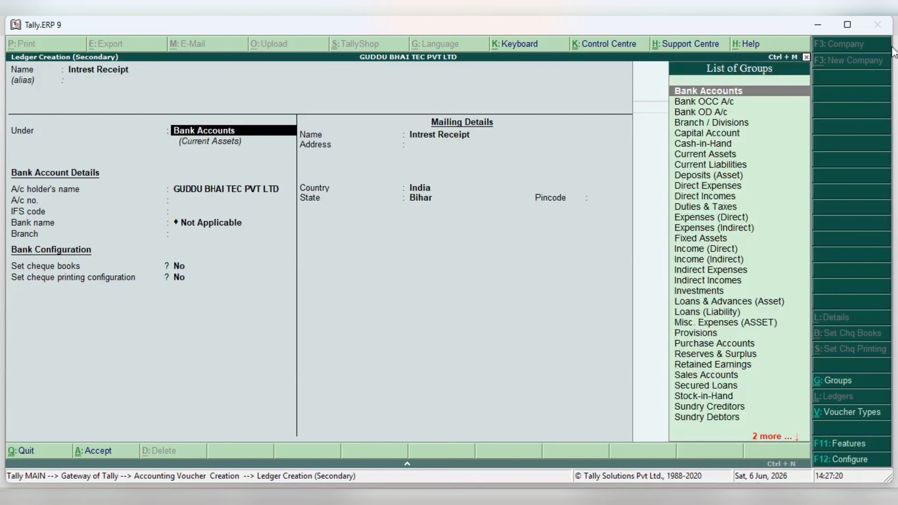
{"action": "type", "text": "In"}
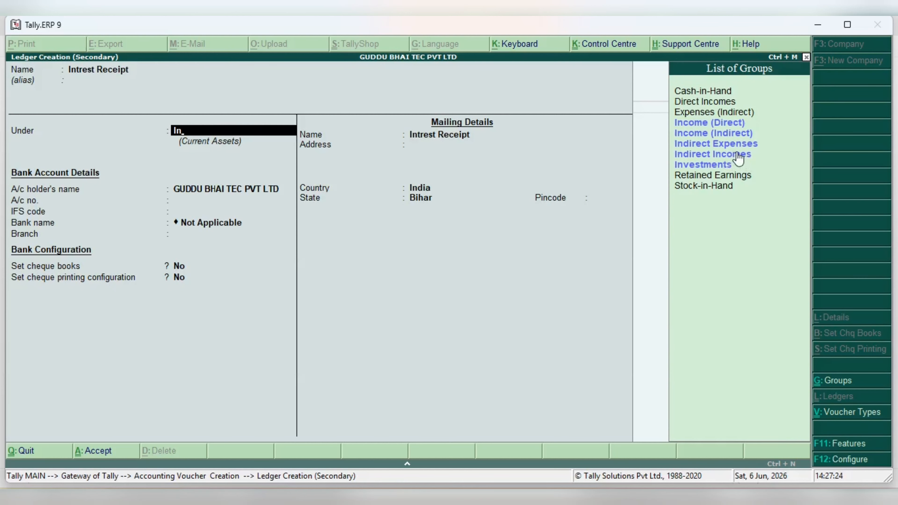
{"action": "left_click", "coordinate": [735, 154]}
{"action": "left_click", "coordinate": [737, 154]}
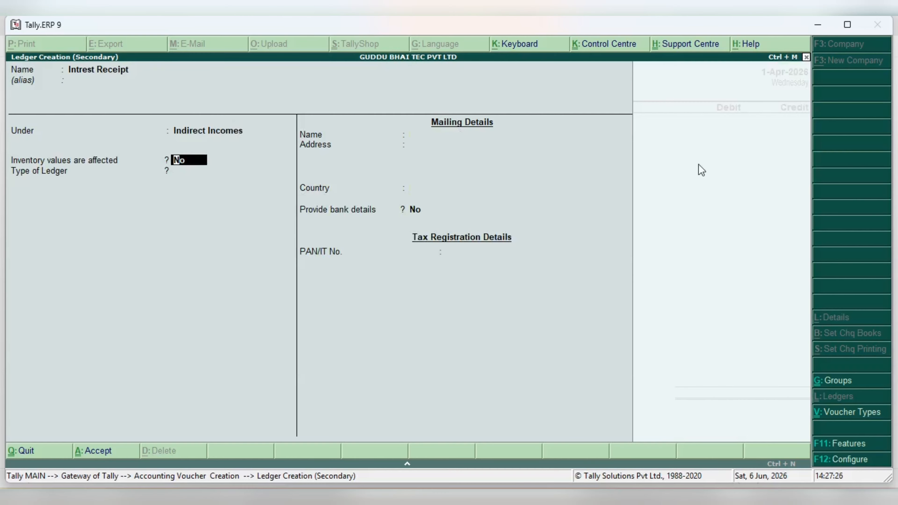
{"action": "key", "text": "Return"}
{"action": "key", "text": "Return"}
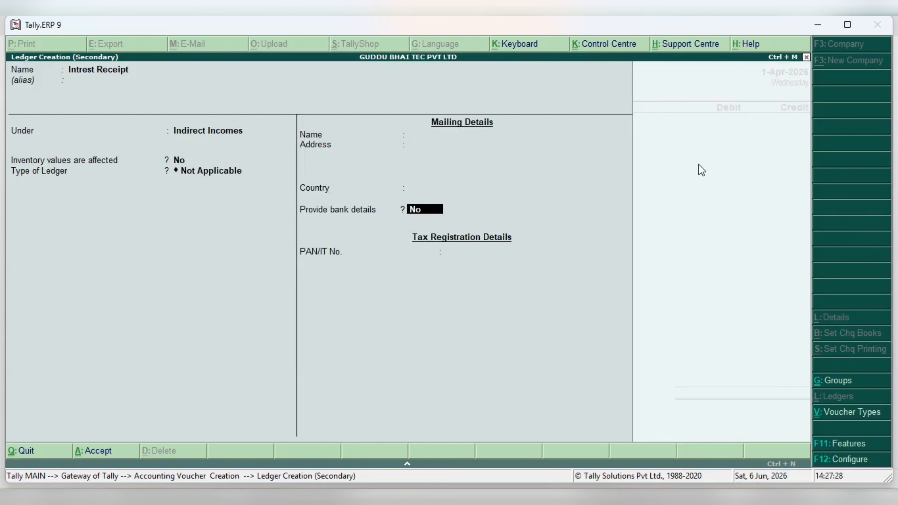
{"action": "key", "text": "Return"}
{"action": "key", "text": "Return"}
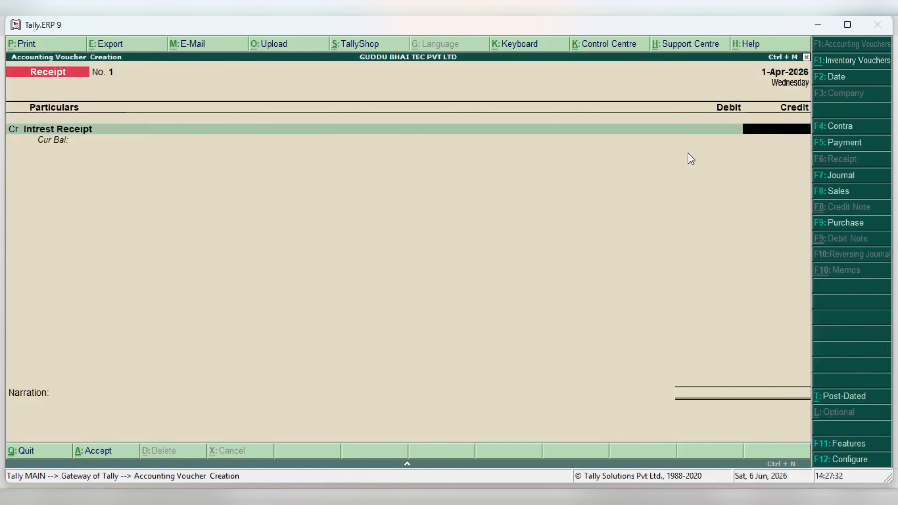
{"action": "left_click", "coordinate": [572, 497]}
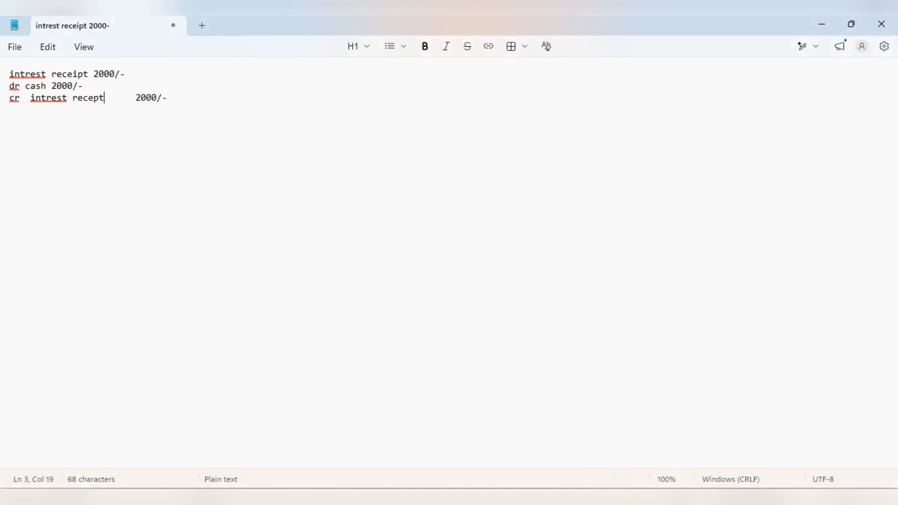
{"action": "left_click", "coordinate": [572, 497]}
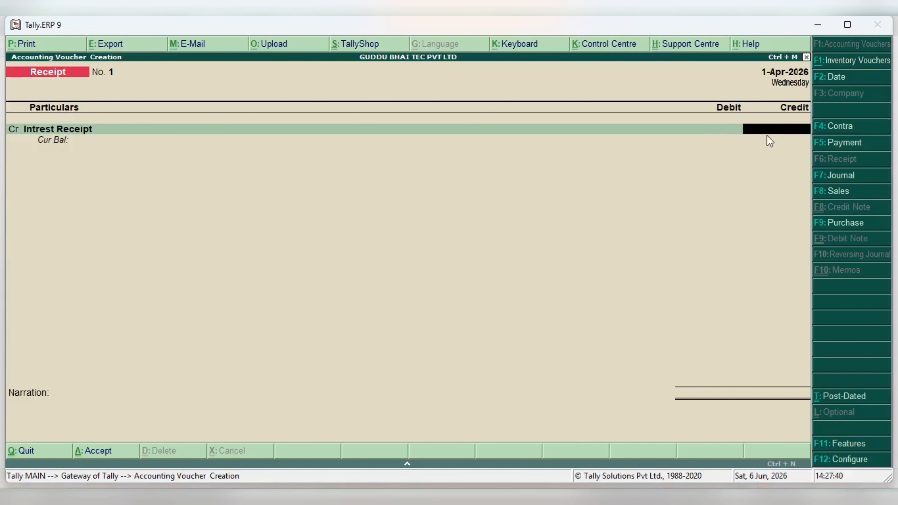
Credit Intrest Receipt with 2,000 and move to the debit line.
{"action": "type", "text": "2000"}
{"action": "key", "text": "Return"}
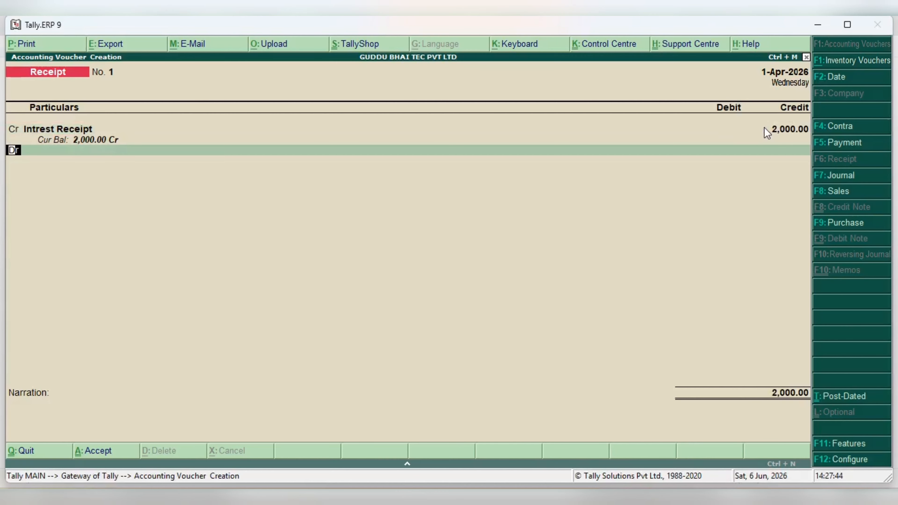
{"action": "key", "text": "Return"}
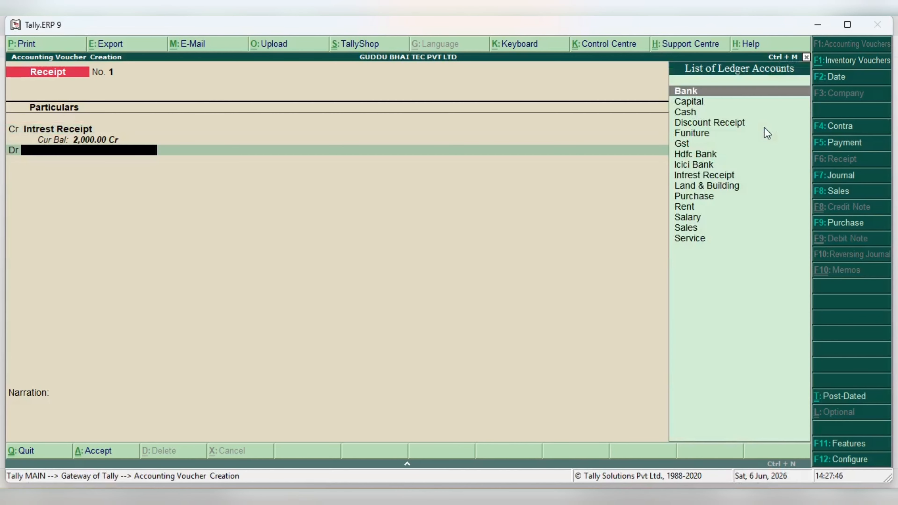
{"action": "key", "text": "alt+Tab"}
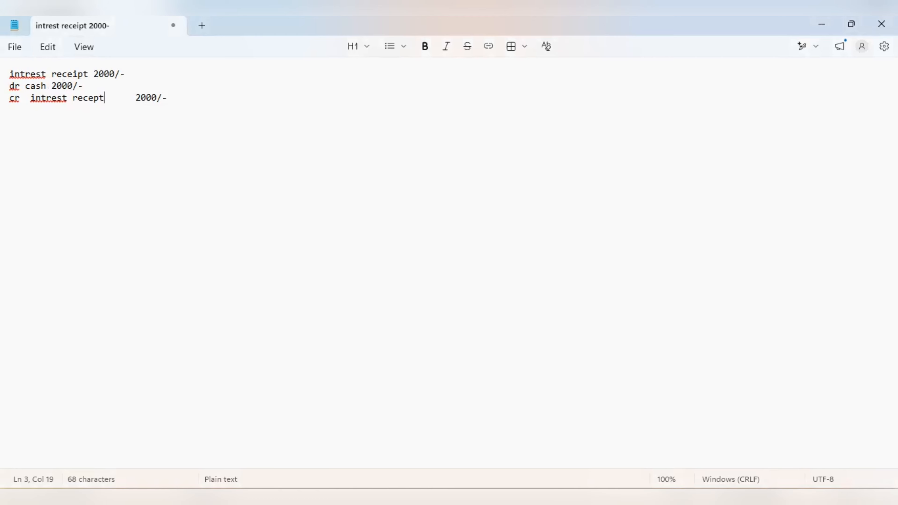
{"action": "left_click", "coordinate": [573, 497]}
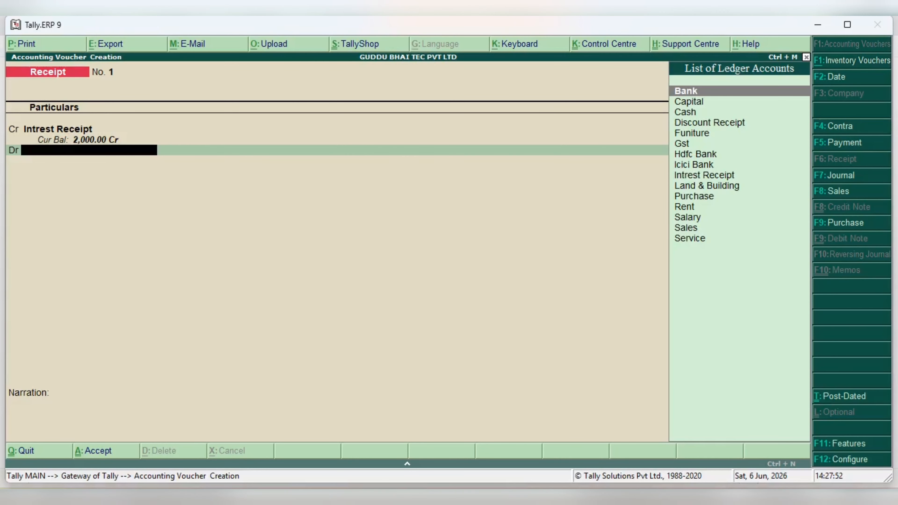
Debit Cash 2,000, add narration 'being intrest receipt' and save the receipt.
{"action": "type", "text": "Ca"}
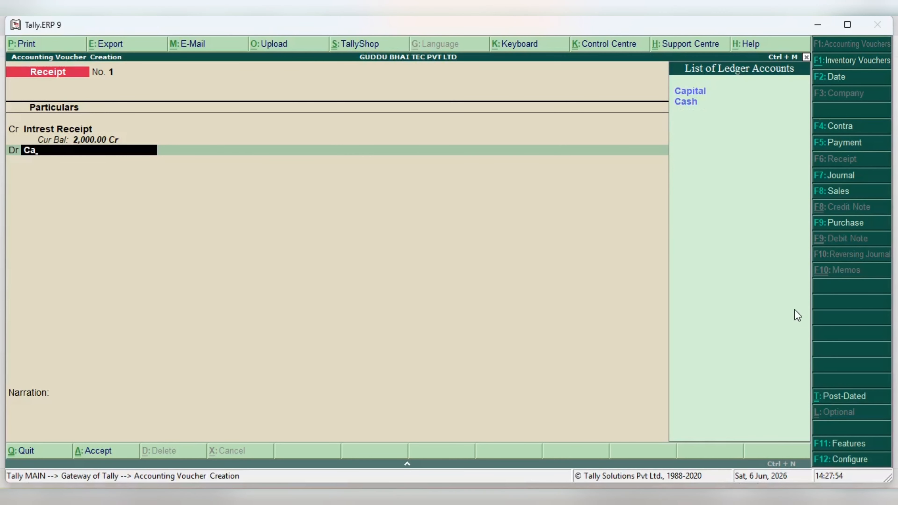
{"action": "left_click", "coordinate": [698, 102]}
{"action": "key", "text": "Return"}
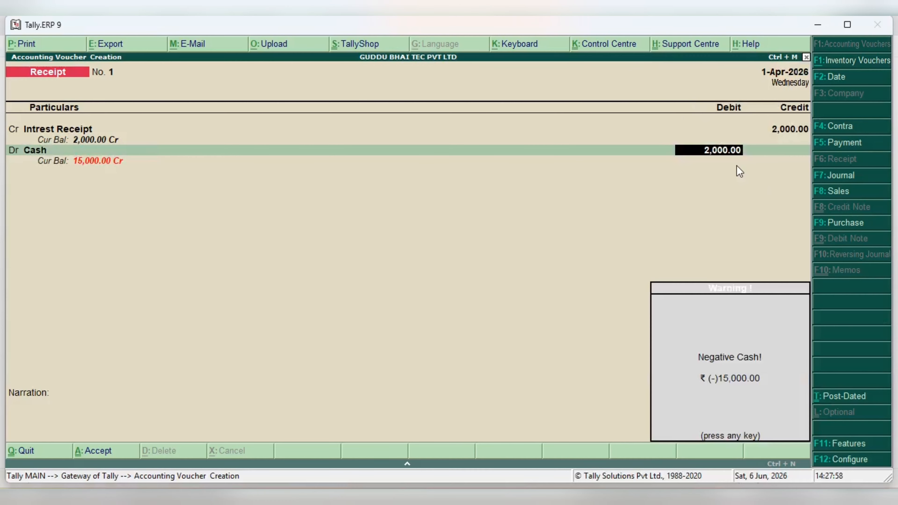
{"action": "key", "text": "Return"}
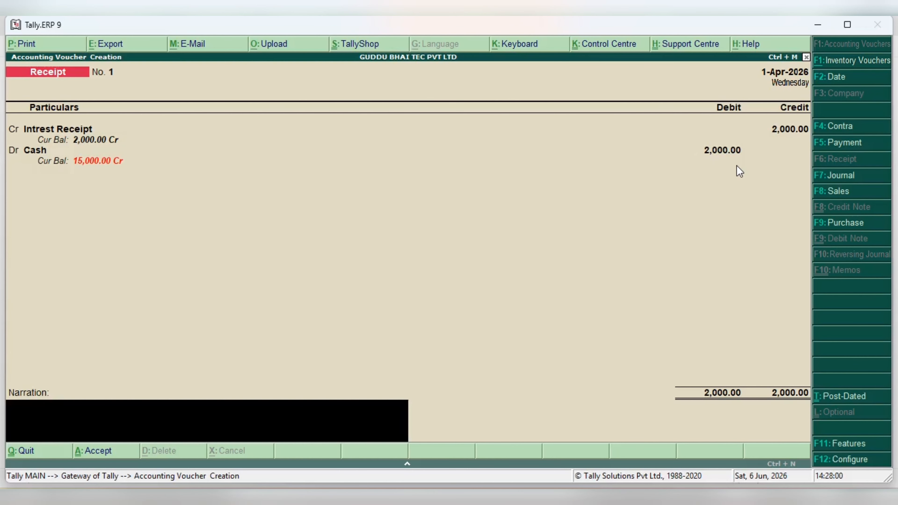
{"action": "type", "text": "being intrest receip"}
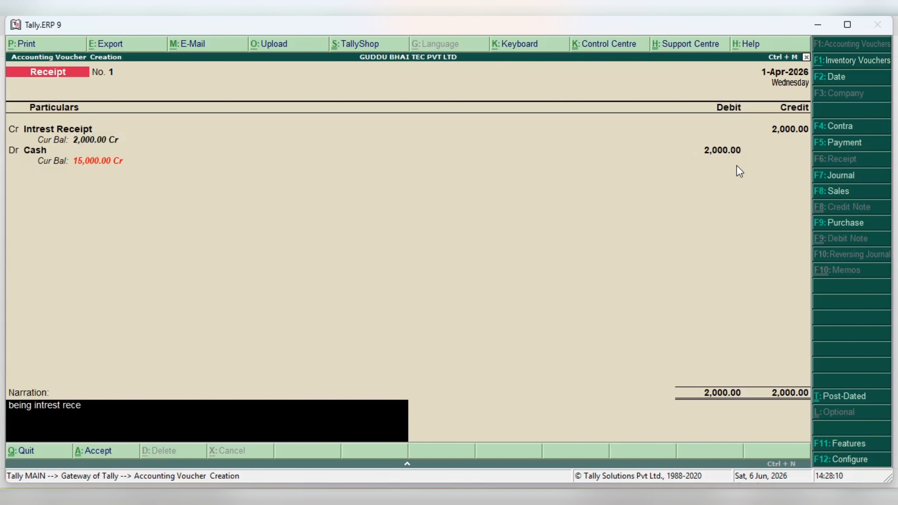
{"action": "type", "text": "t"}
{"action": "key", "text": "Return"}
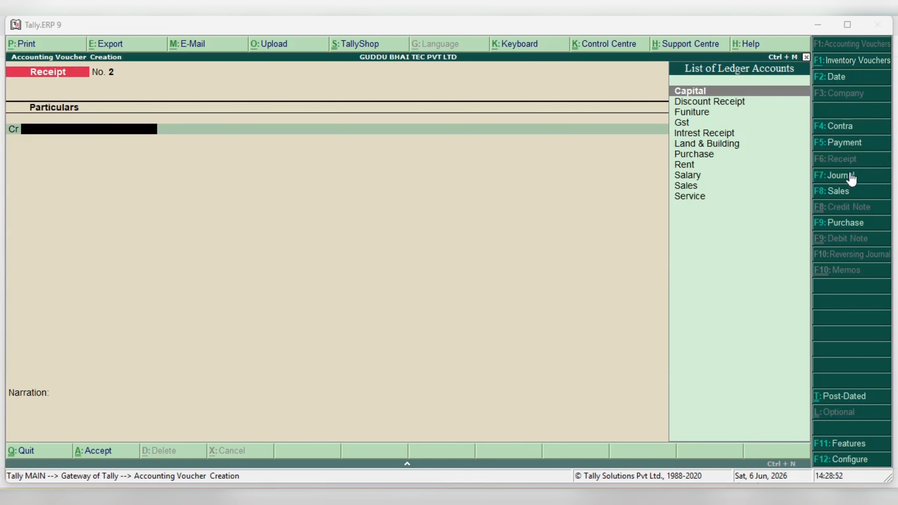
Change the voucher type from Receipt to Journal, giving a blank Journal No. 1.
{"action": "left_click", "coordinate": [845, 177]}
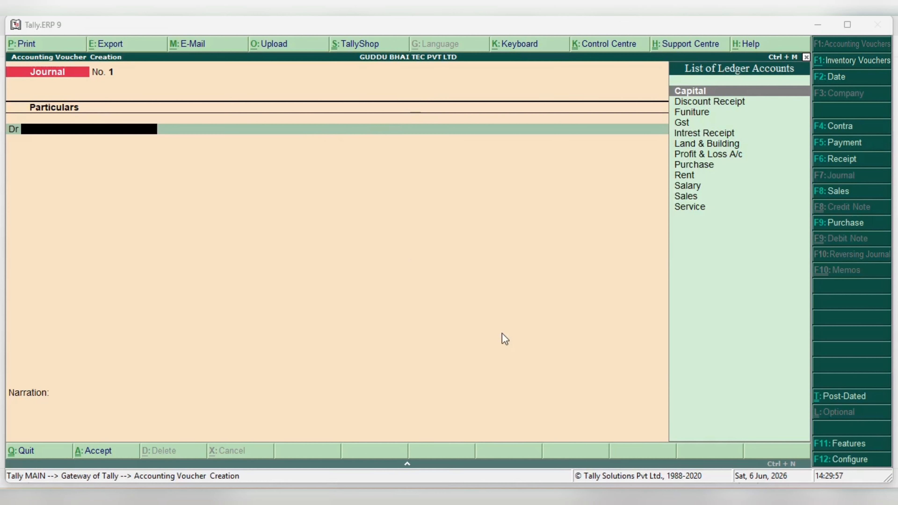
Replace the Notepad note with the carriage inward entry: paid 300/-, Dr carriage inward, Cr cash.
{"action": "left_click", "coordinate": [602, 498]}
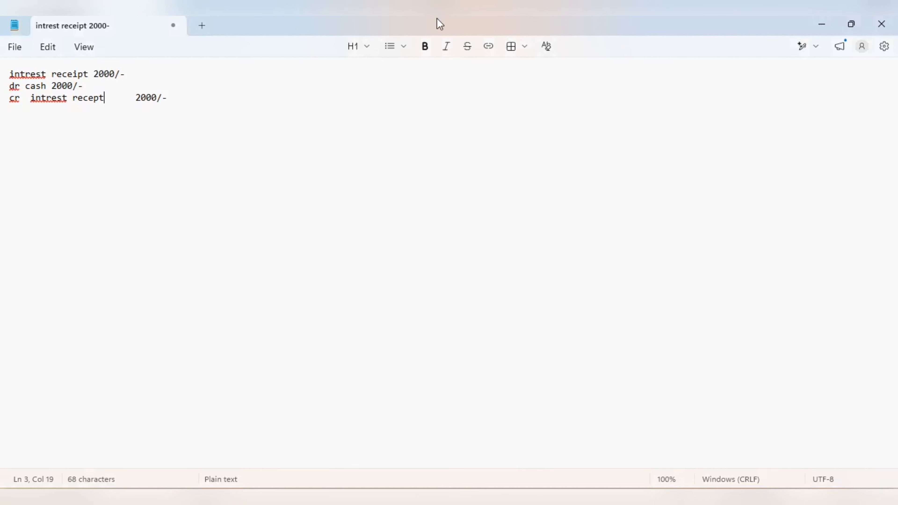
{"action": "left_click_drag", "start_coordinate": [189, 108], "coordinate": [9, 69]}
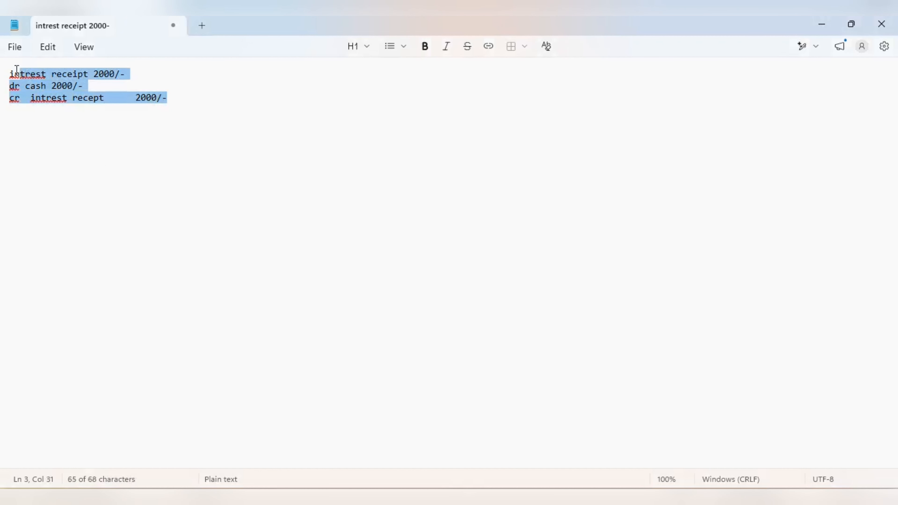
{"action": "key", "text": "BackSpace"}
{"action": "type", "text": "carriage inward paid 300/- dr carriage inward 300 cr cash               300"}
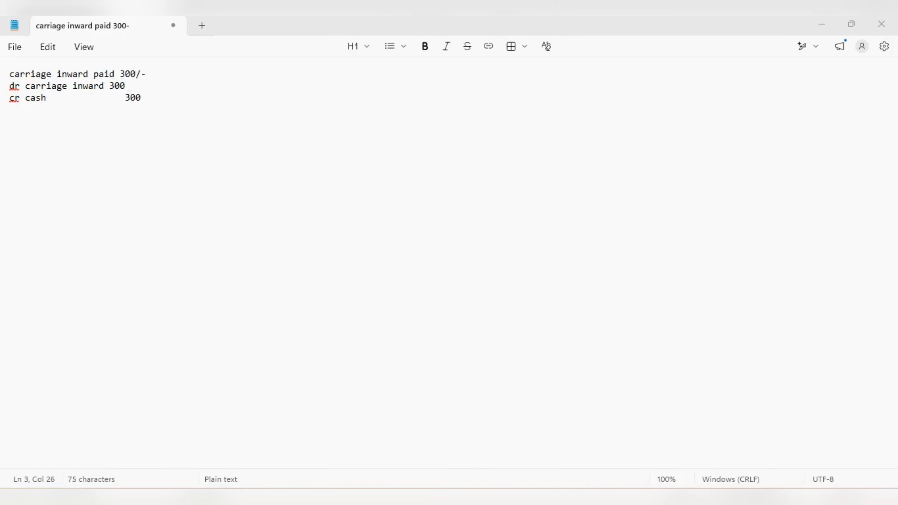
{"action": "key", "text": "alt+Tab"}
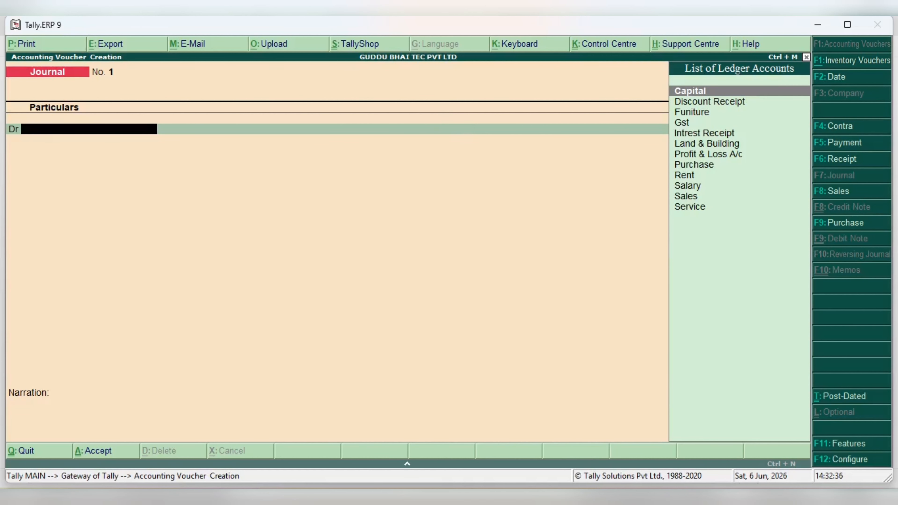
Enter 'Ca' in the journal's debit ledger field and start a new ledger with Alt+C.
{"action": "key", "text": "alt+Tab"}
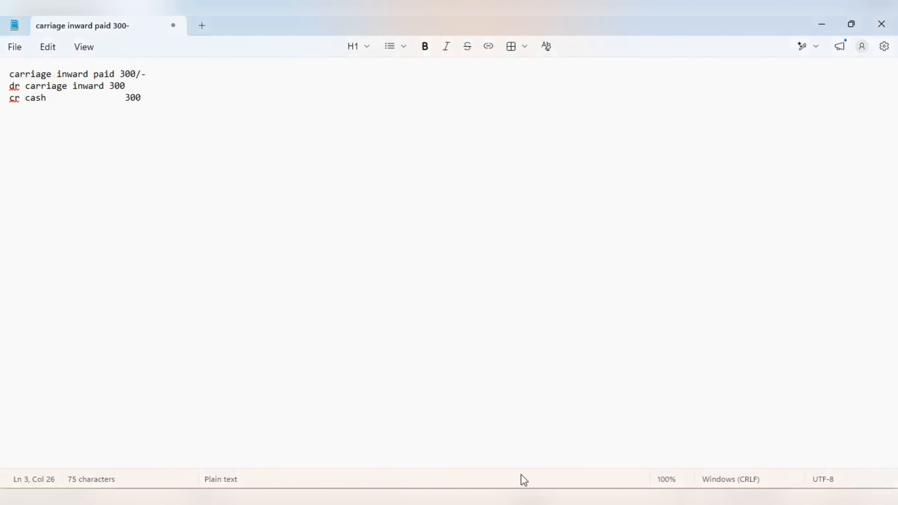
{"action": "key", "text": "alt+Tab"}
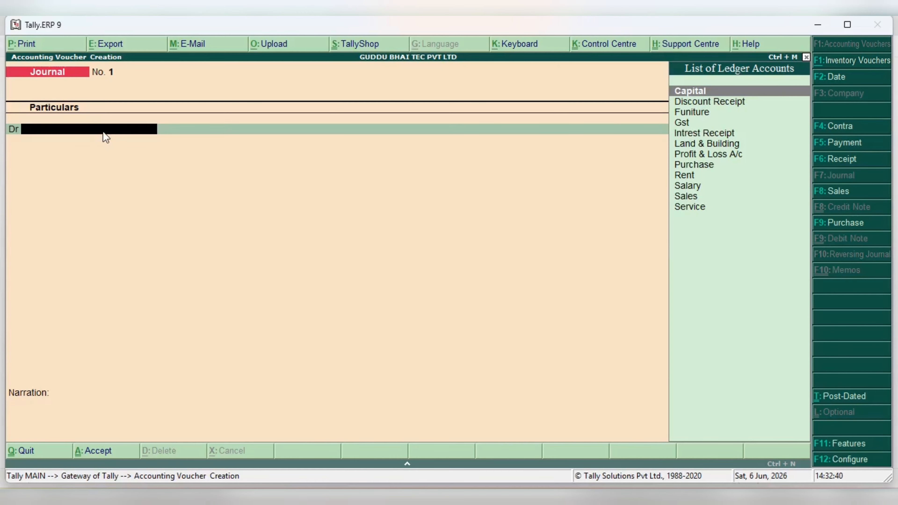
{"action": "type", "text": "C"}
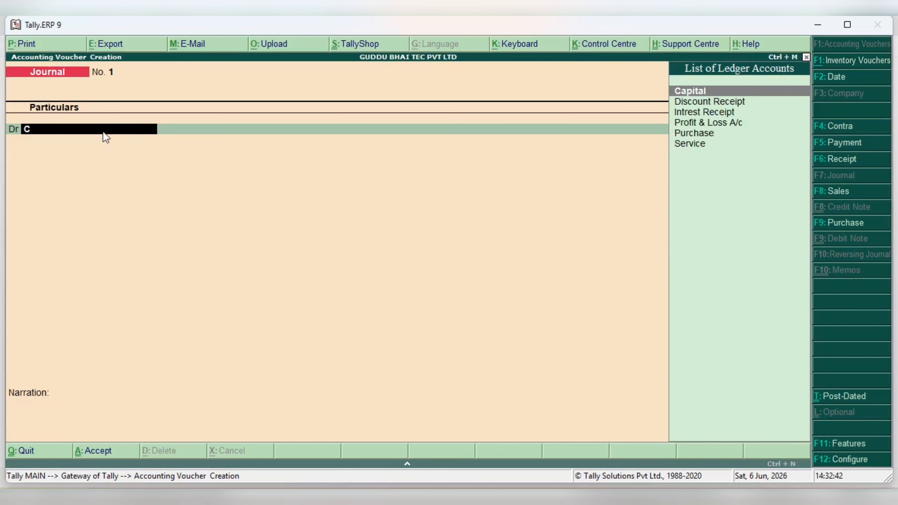
{"action": "type", "text": "a"}
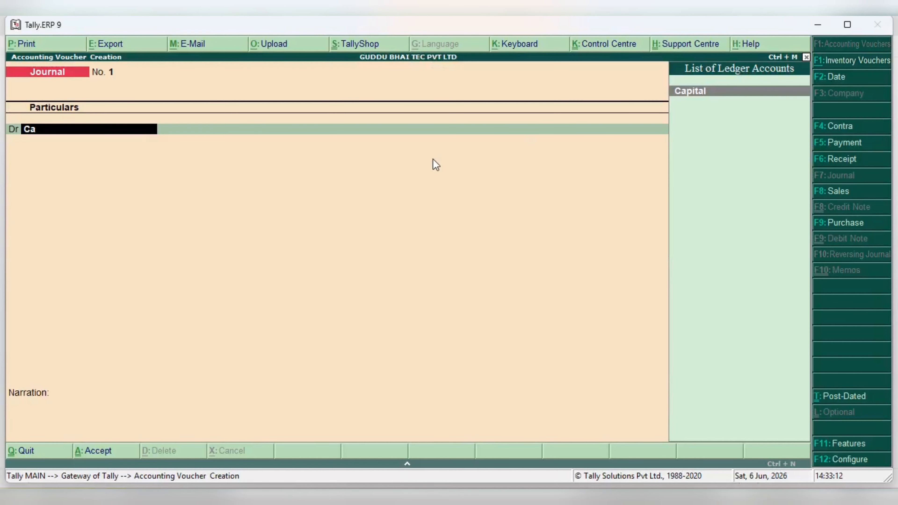
{"action": "key", "text": "alt+c"}
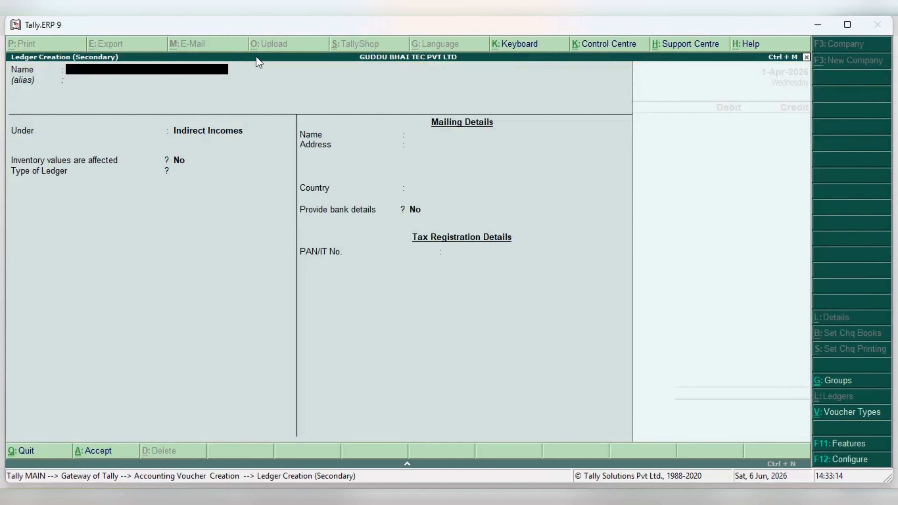
Save ledger 'Carriage Inwaqrd Paid' under Indirect Expenses, keeping the remaining defaults.
{"action": "type", "text": "Ca"}
{"action": "type", "text": "rriage Inwaqrd"}
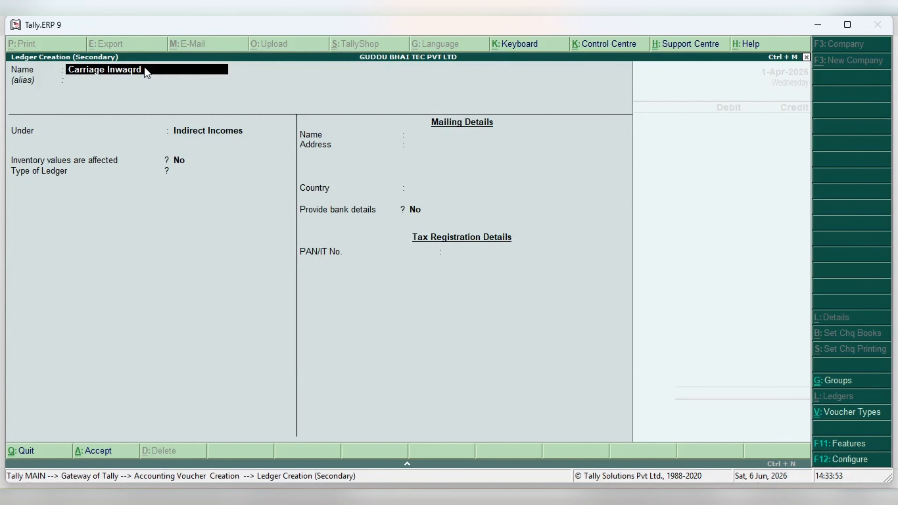
{"action": "type", "text": " Paid"}
{"action": "key", "text": "Return"}
{"action": "key", "text": "Return"}
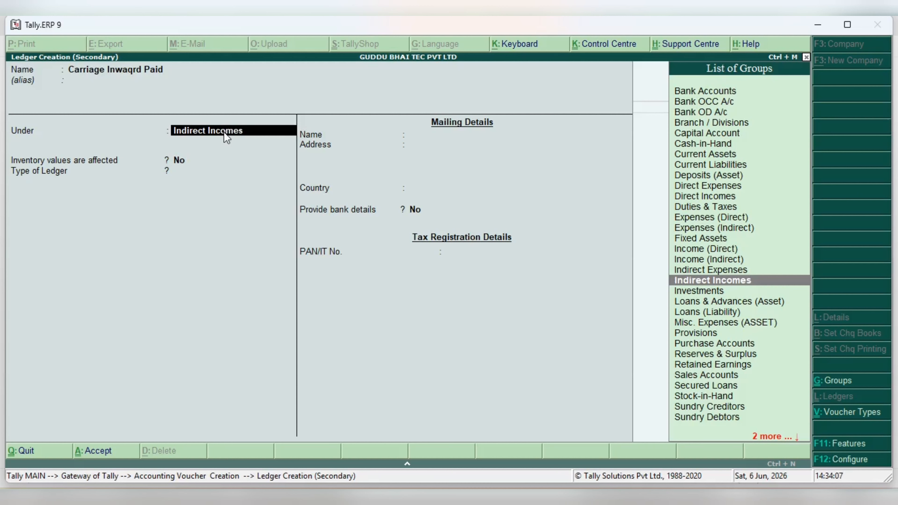
{"action": "type", "text": "I"}
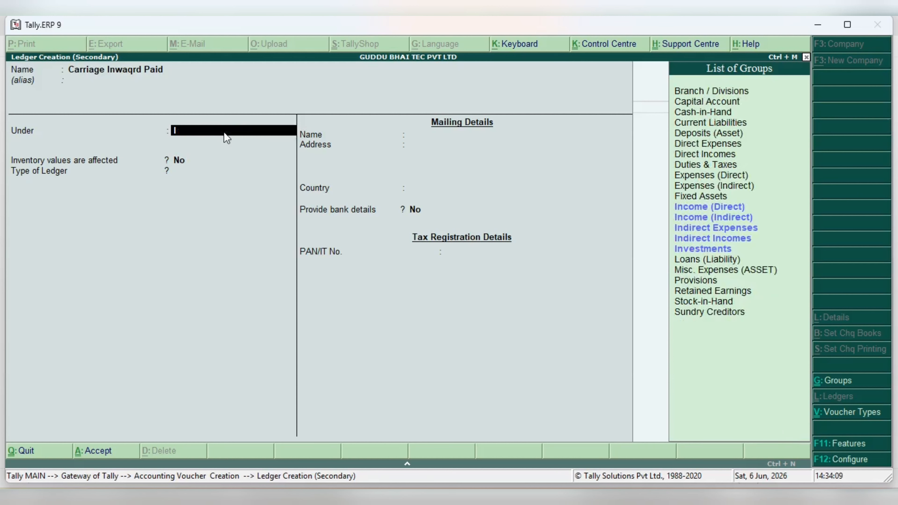
{"action": "left_click", "coordinate": [702, 229]}
{"action": "key", "text": "Return"}
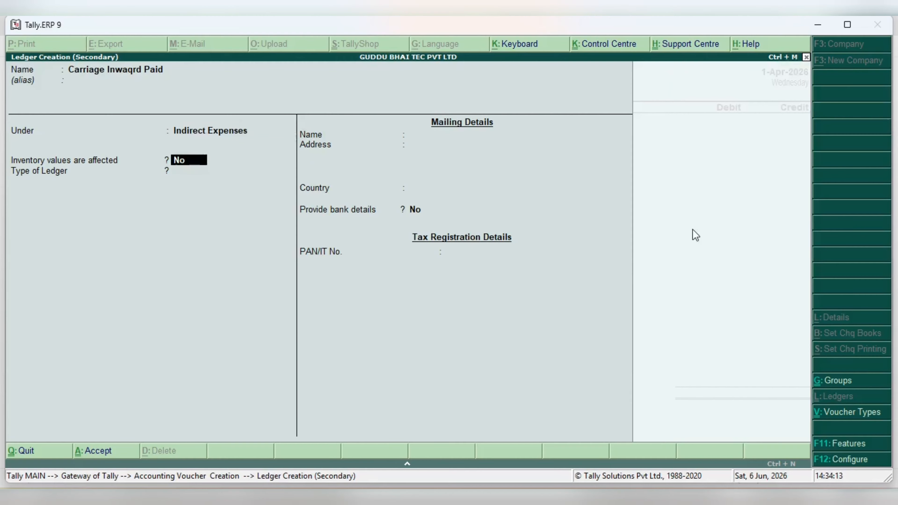
{"action": "key", "text": "Return"}
{"action": "key", "text": "Return"}
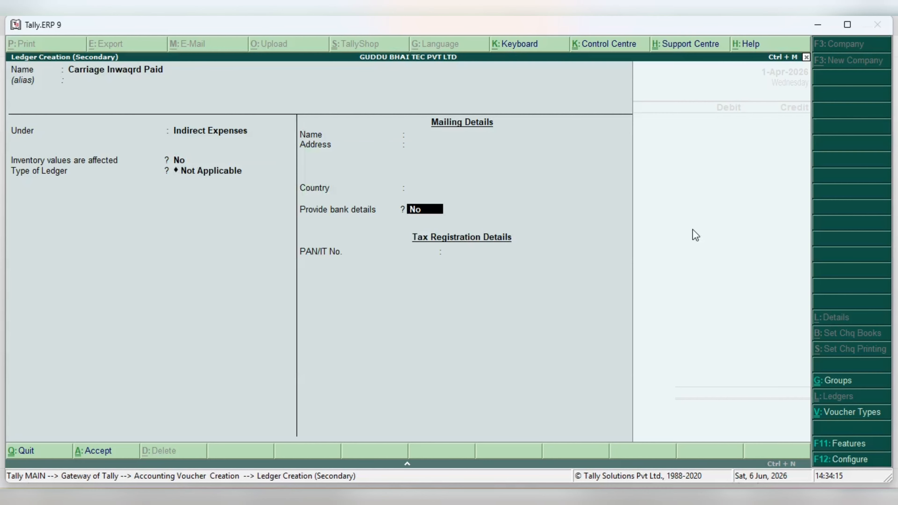
{"action": "key", "text": "Return"}
{"action": "key", "text": "Return"}
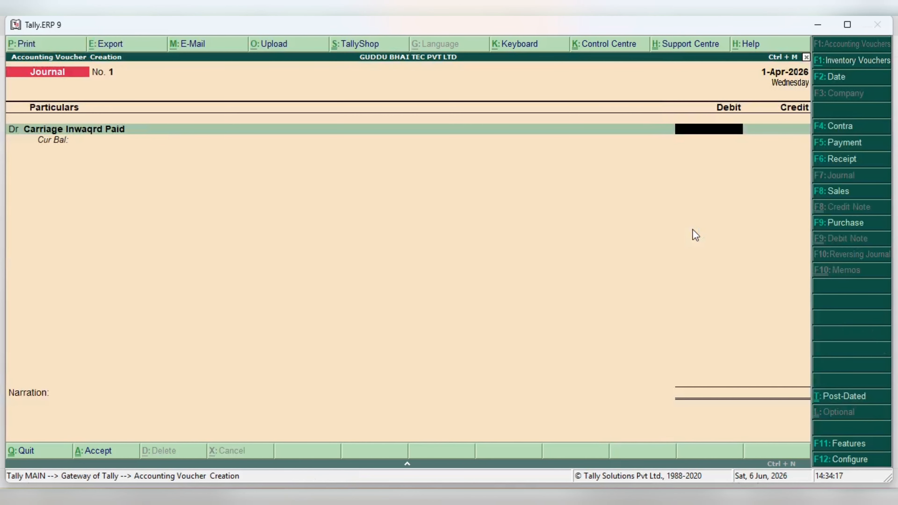
Debit 300 to the carriage inward ledger and begin the credit ledger with 'ca'.
{"action": "type", "text": "300"}
{"action": "key", "text": "Return"}
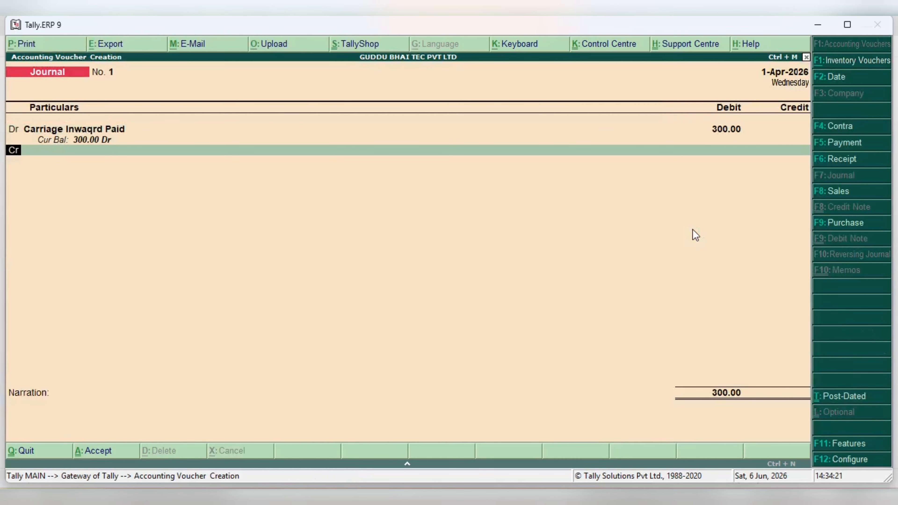
{"action": "key", "text": "Return"}
{"action": "type", "text": "ca"}
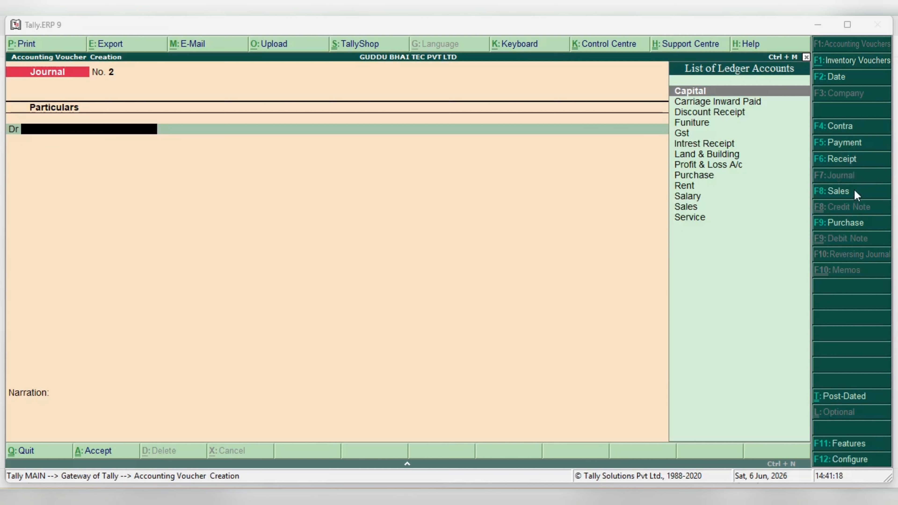
Start Sales voucher No. 1, toggling with Ctrl+V to finish in item invoice mode.
{"action": "left_click", "coordinate": [846, 192]}
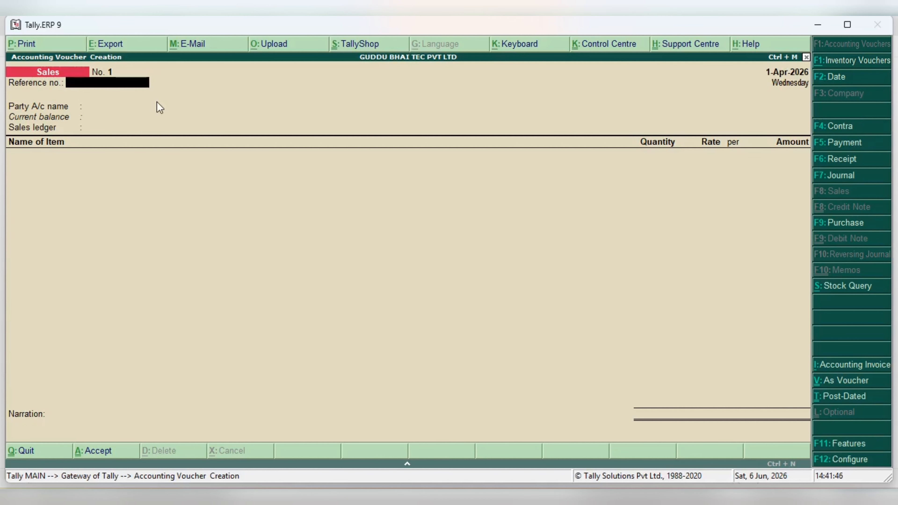
{"action": "key", "text": "ctrl+v"}
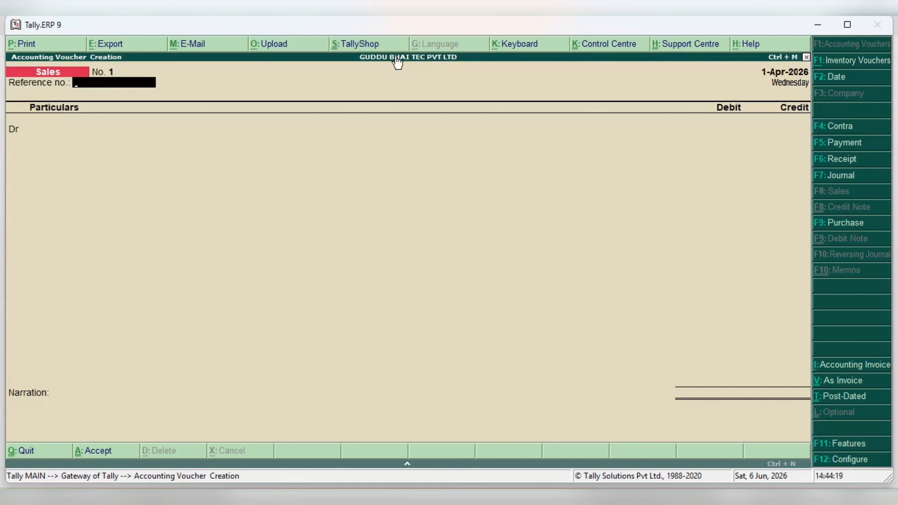
{"action": "key", "text": "ctrl+v"}
{"action": "key", "text": "ctrl+v"}
{"action": "key", "text": "ctrl+v"}
{"action": "key", "text": "ctrl+v"}
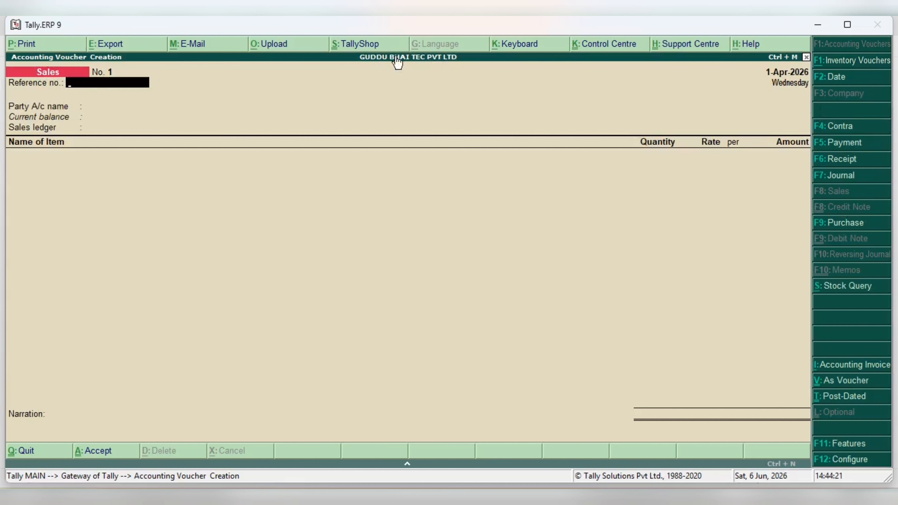
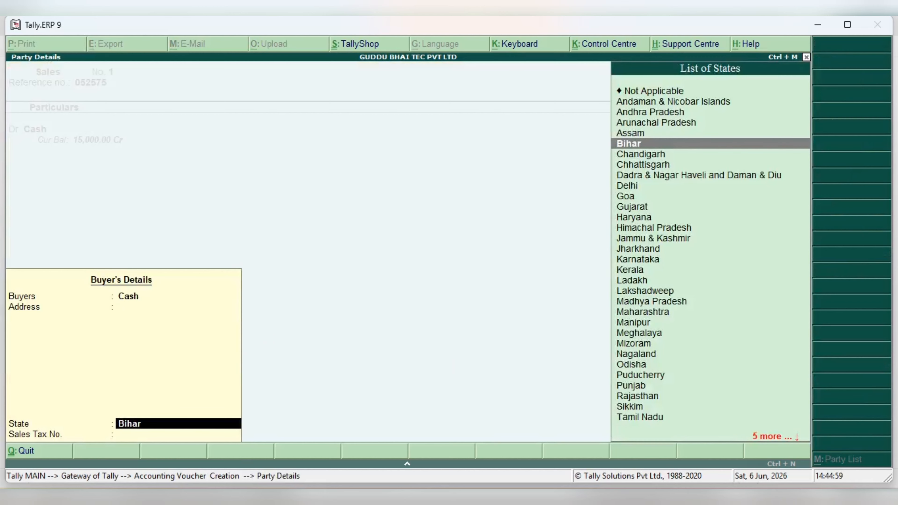
Confirm Bihar as the buyer's state and return to Sales voucher No. 1.
{"action": "key", "text": "Return"}
{"action": "key", "text": "Return"}
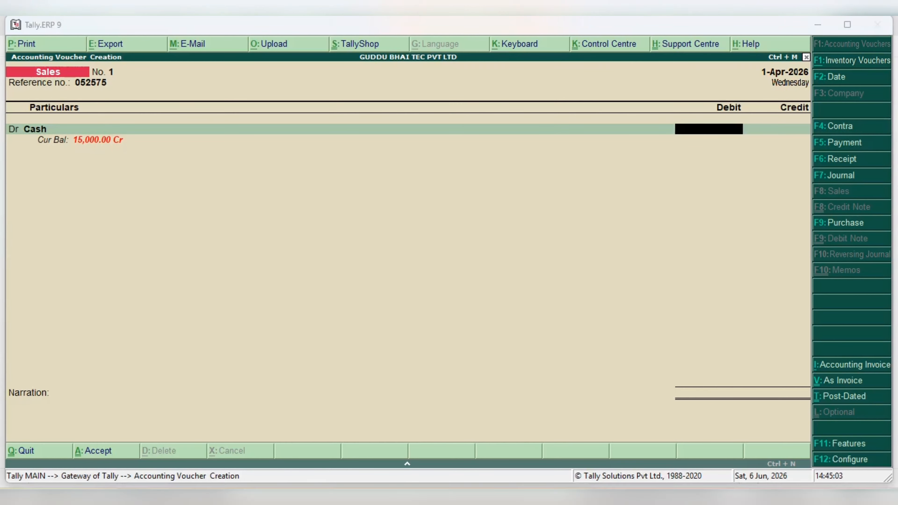
Add a blank line below the journal-entry notes in Notepad.
{"action": "key", "text": "alt+Tab"}
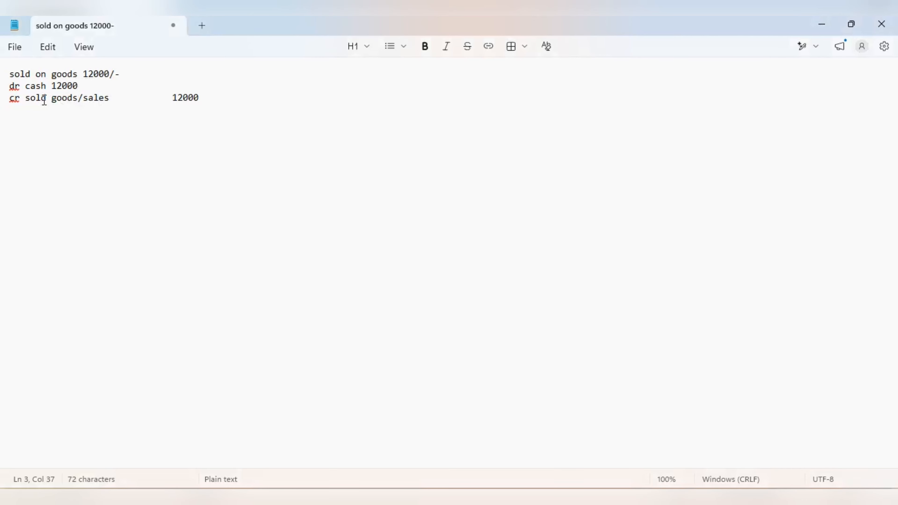
{"action": "key", "text": "Return"}
{"action": "key", "text": "alt+Tab"}
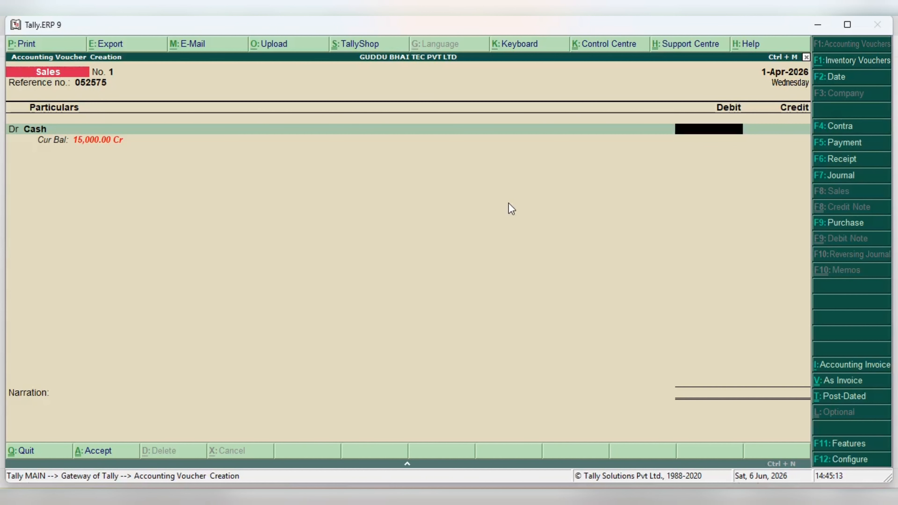
Debit Cash 12,000 and credit the Sales ledger 12,000, skipping item allocation.
{"action": "type", "text": "12000"}
{"action": "key", "text": "Return"}
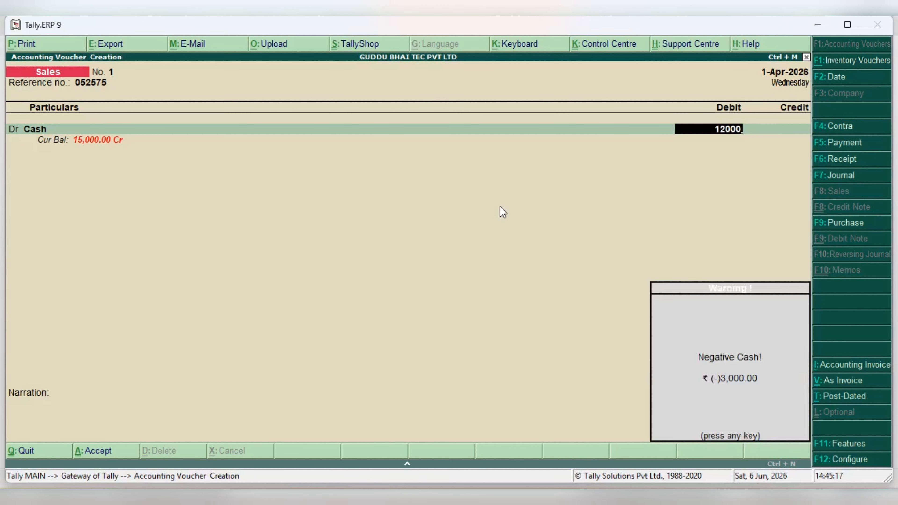
{"action": "key", "text": "Return"}
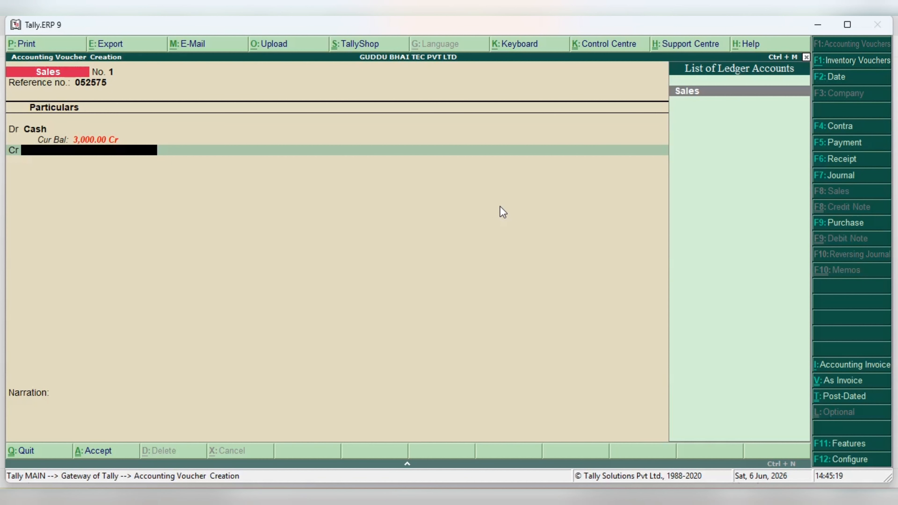
{"action": "left_click", "coordinate": [718, 92]}
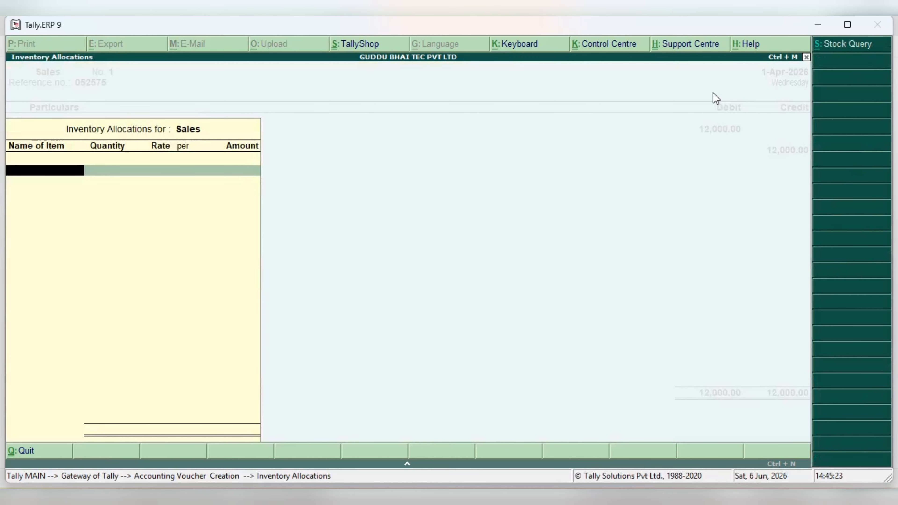
{"action": "key", "text": "Escape"}
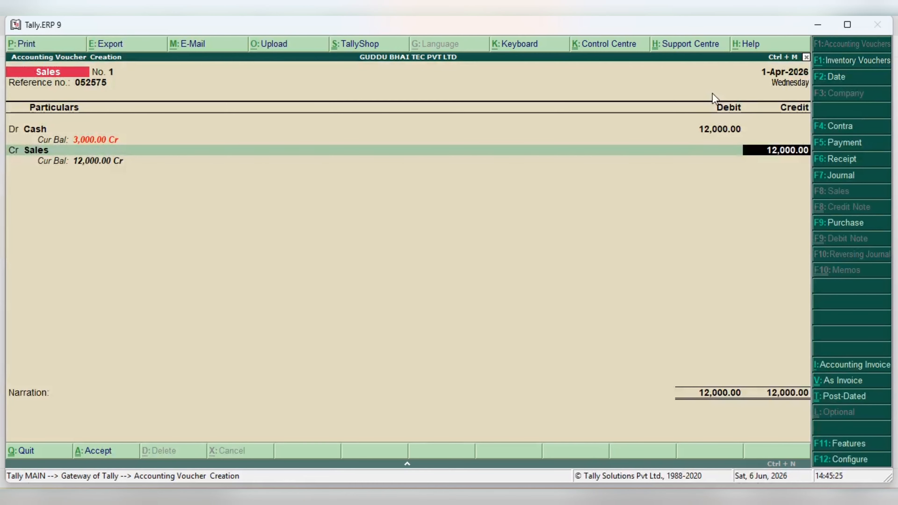
{"action": "key", "text": "Return"}
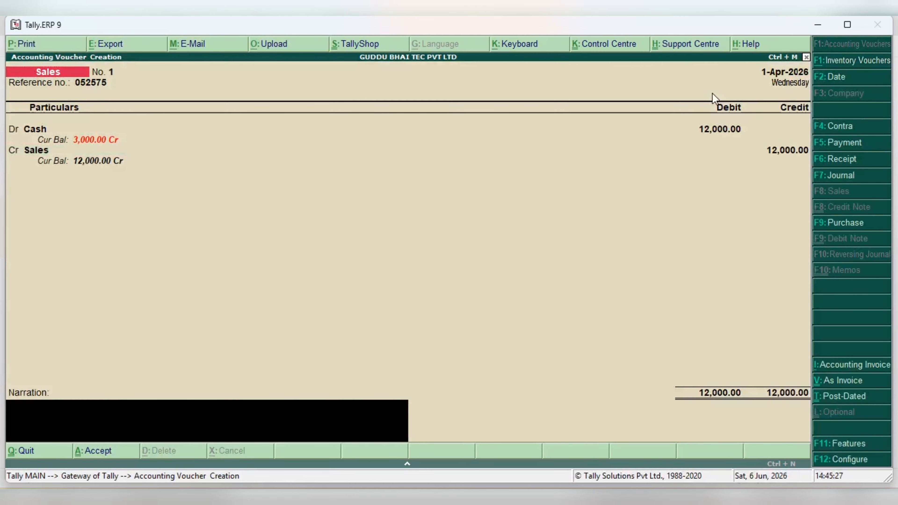
Save the Sales voucher with narration 'being sold godds /sales' and switch to Purchase.
{"action": "type", "text": "bei"}
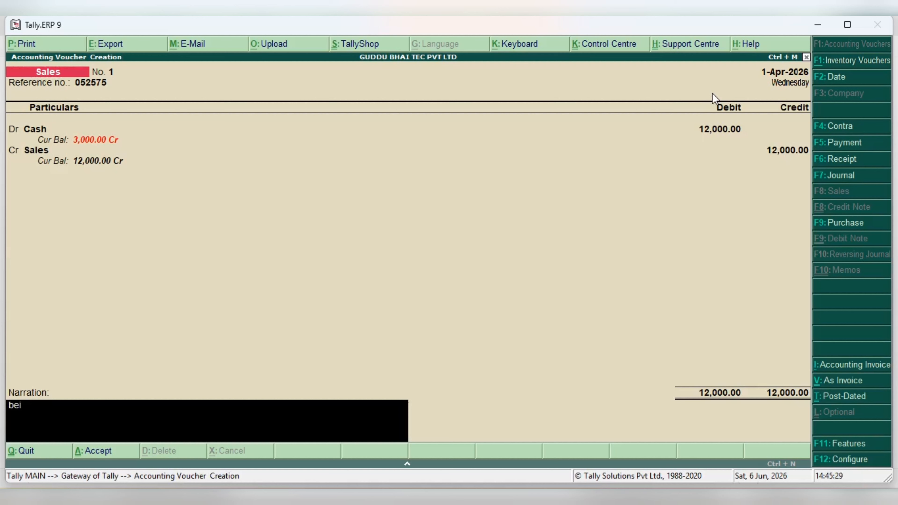
{"action": "type", "text": "ng sold godds /sa"}
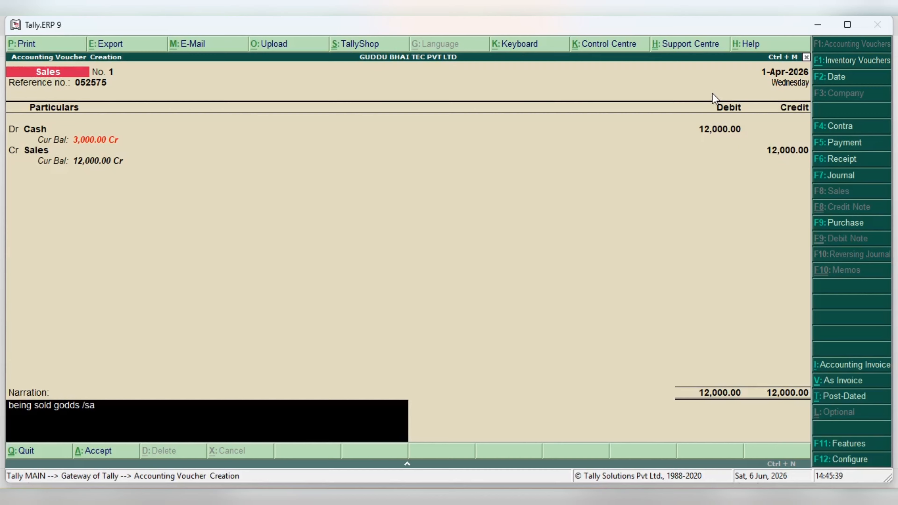
{"action": "type", "text": "les"}
{"action": "key", "text": "Return"}
{"action": "key", "text": "Return"}
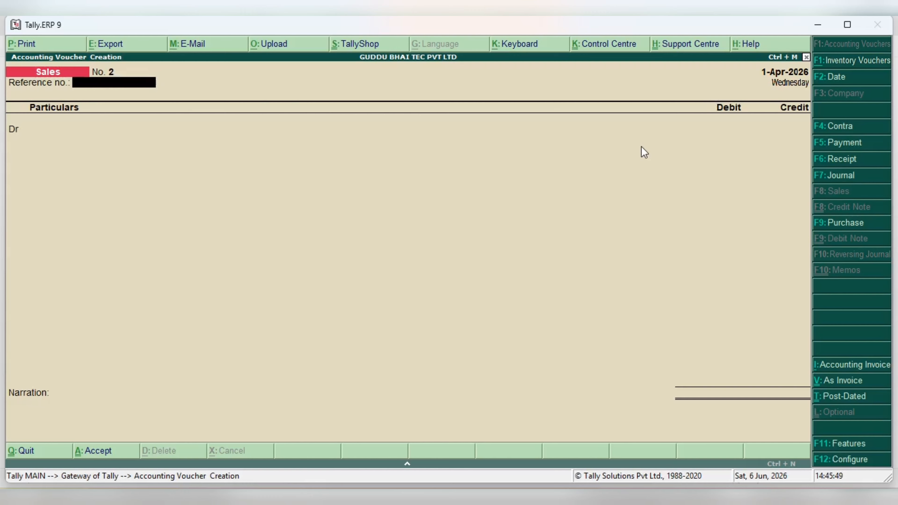
{"action": "left_click", "coordinate": [855, 226]}
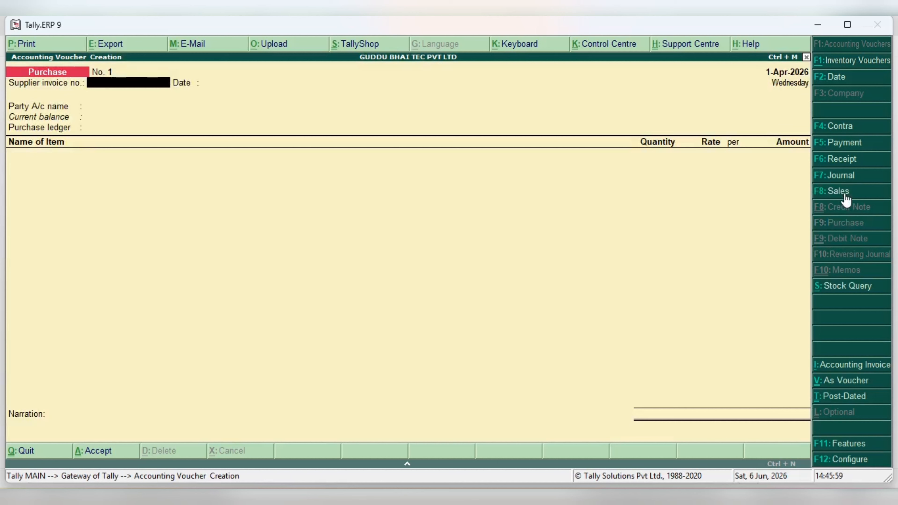
Switch the blank Purchase voucher No. 1 to the accounting (As Voucher) layout.
{"action": "key", "text": "ctrl+v"}
{"action": "key", "text": "ctrl+v"}
{"action": "key", "text": "ctrl+v"}
{"action": "key", "text": "ctrl+v"}
{"action": "key", "text": "ctrl+v"}
{"action": "key", "text": "ctrl+v"}
{"action": "key", "text": "ctrl+v"}
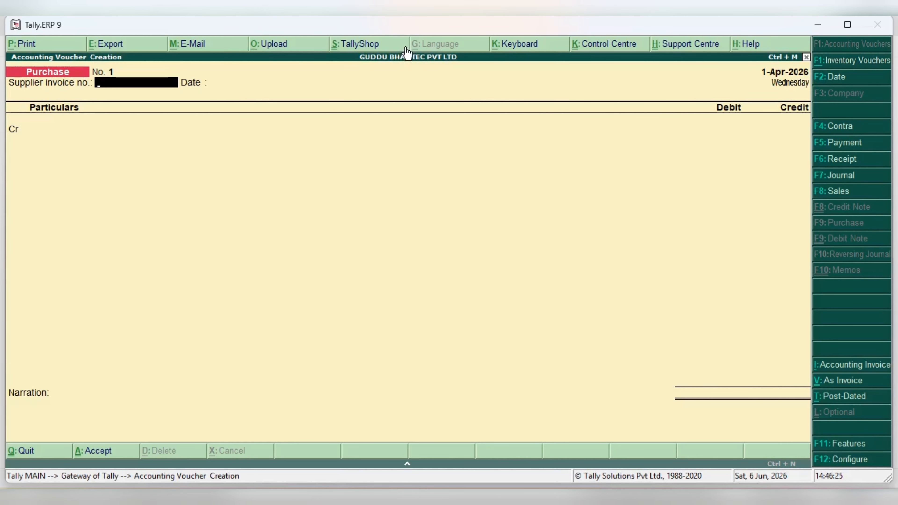
{"action": "key", "text": "alt+Tab"}
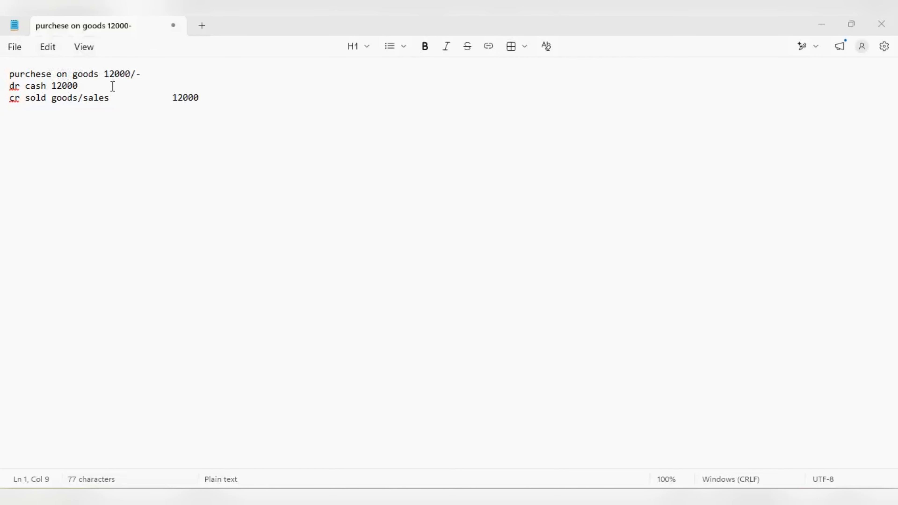
Revise the Notepad notes to 15000/-, with cash as the credit account and a new debit account.
{"action": "left_click", "coordinate": [115, 74]}
{"action": "key", "text": "BackSpace"}
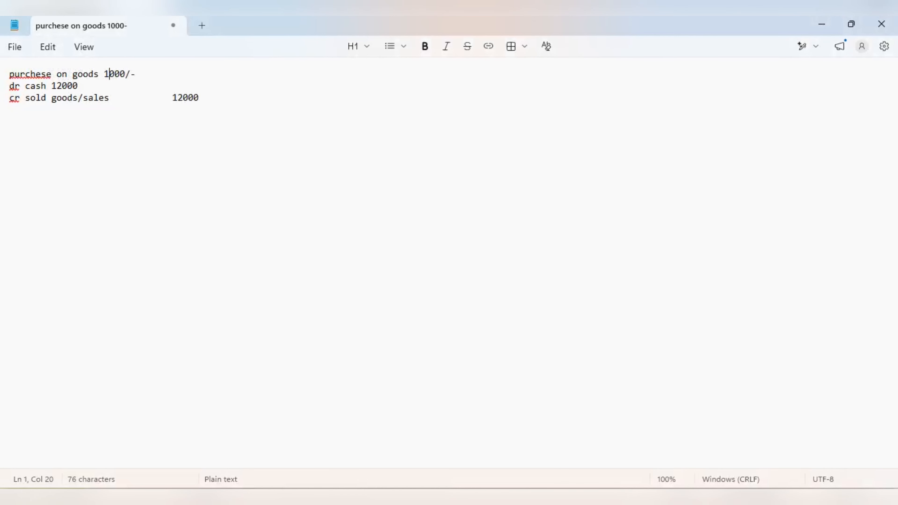
{"action": "type", "text": "5"}
{"action": "left_click_drag", "start_coordinate": [115, 100], "coordinate": [25, 104]}
{"action": "type", "text": "cas"}
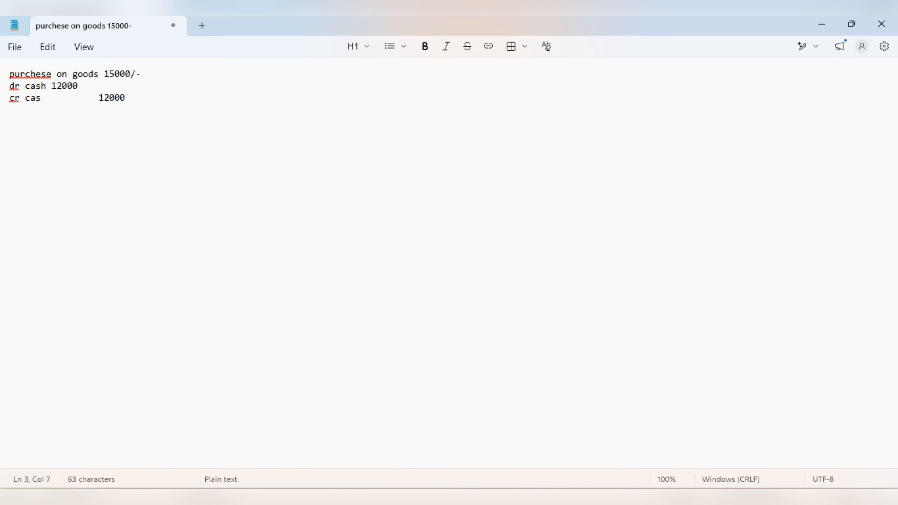
{"action": "type", "text": "h"}
{"action": "left_click", "coordinate": [49, 86]}
{"action": "key", "text": "BackSpace"}
{"action": "key", "text": "BackSpace"}
{"action": "key", "text": "BackSpace"}
{"action": "key", "text": "BackSpace"}
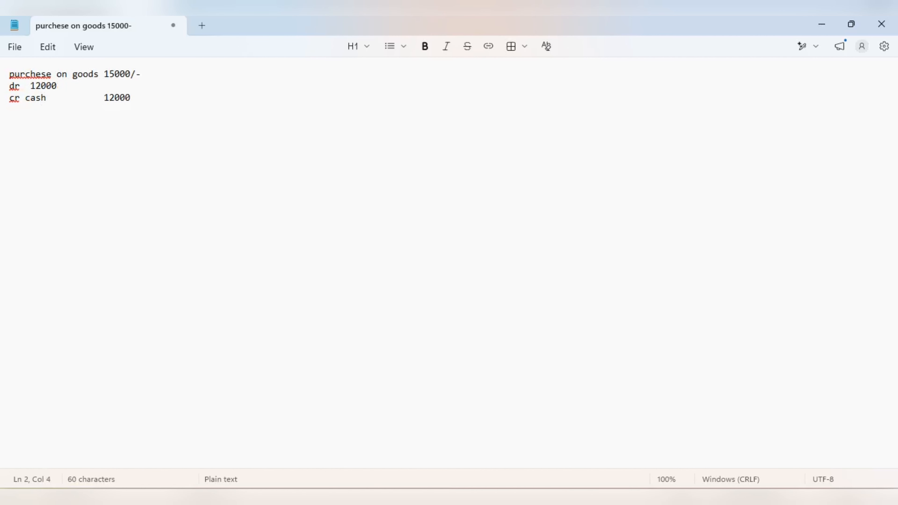
{"action": "type", "text": "fggg"}
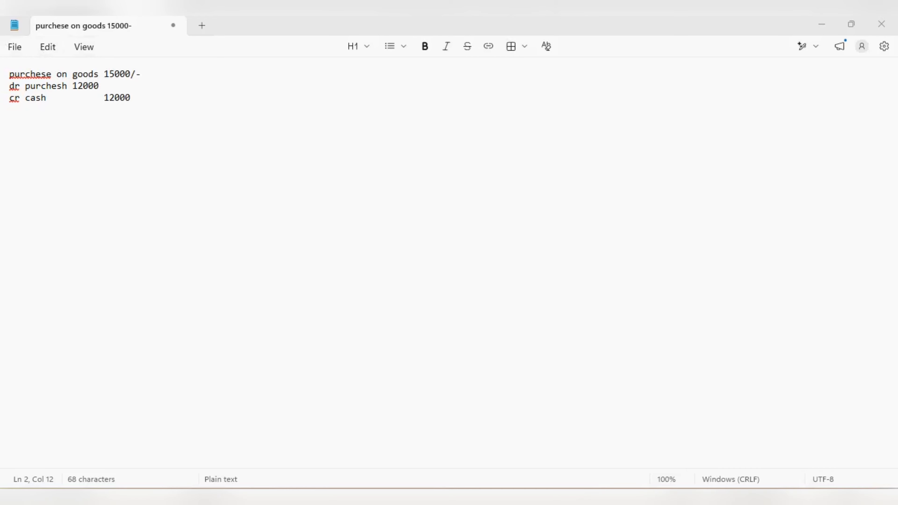
{"action": "left_click", "coordinate": [573, 498]}
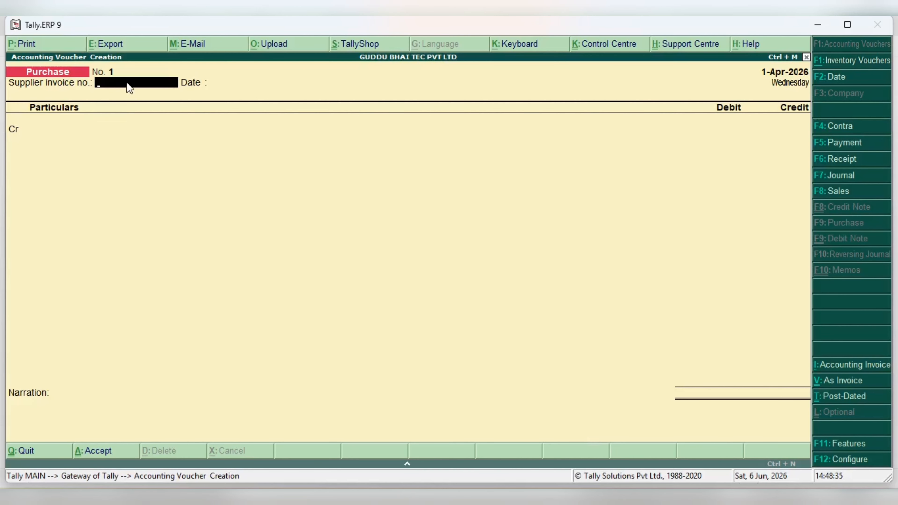
Enter supplier invoice 2575345 dated 1-Apr-2026 and credit Cash 12,000.
{"action": "type", "text": "2575345"}
{"action": "key", "text": "Return"}
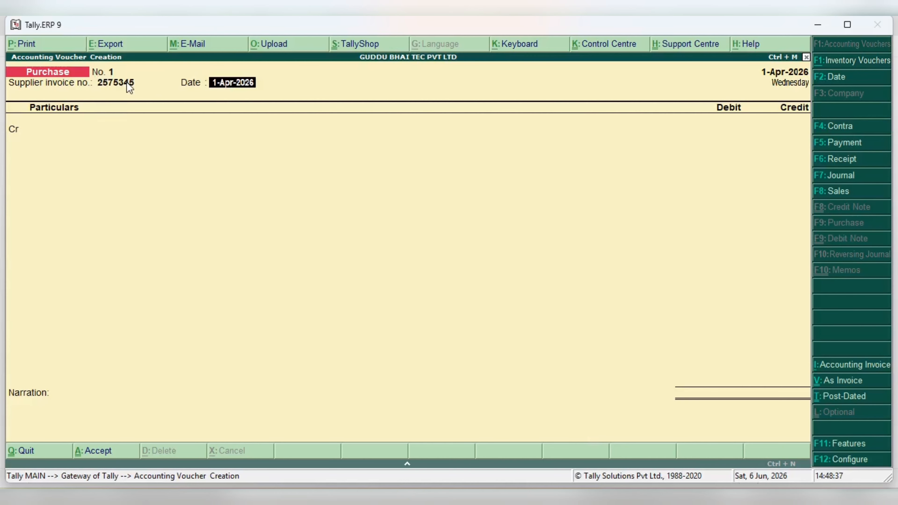
{"action": "key", "text": "Return"}
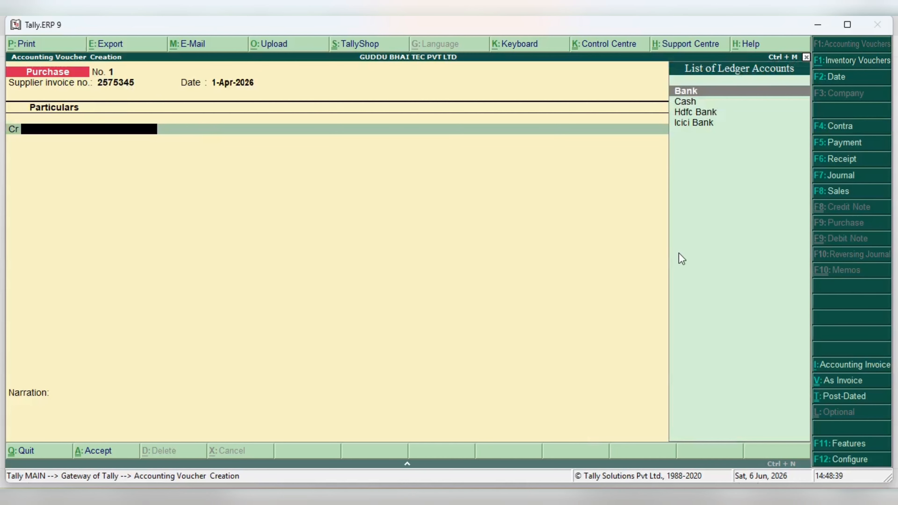
{"action": "left_click", "coordinate": [739, 103]}
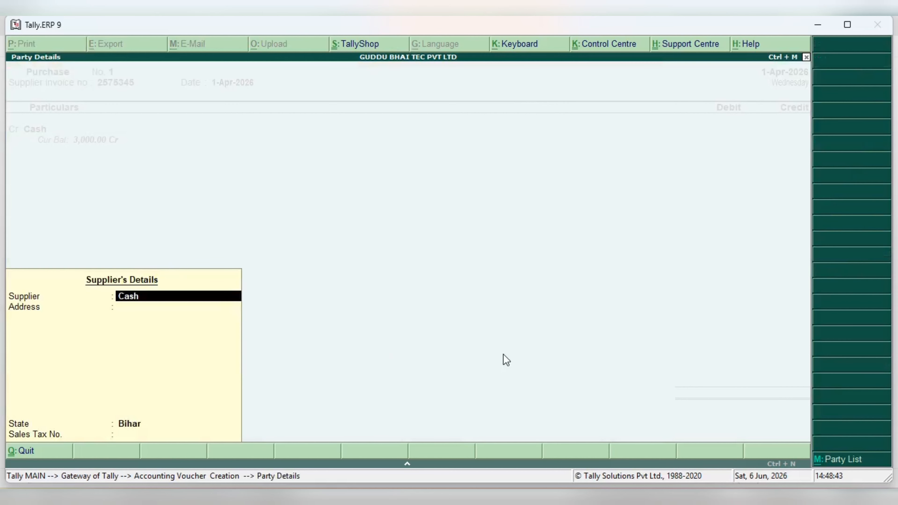
{"action": "key", "text": "Return"}
{"action": "key", "text": "Return"}
{"action": "key", "text": "Return"}
{"action": "key", "text": "Return"}
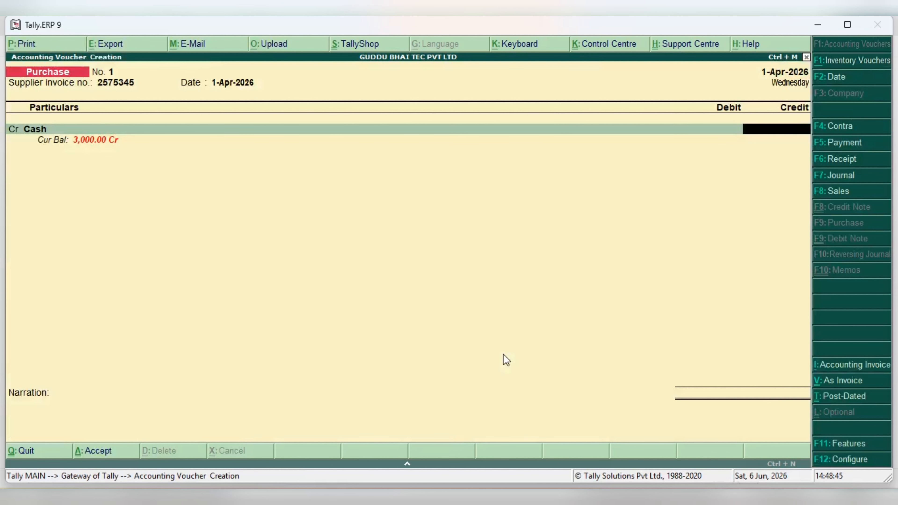
{"action": "type", "text": "12000"}
{"action": "key", "text": "Return"}
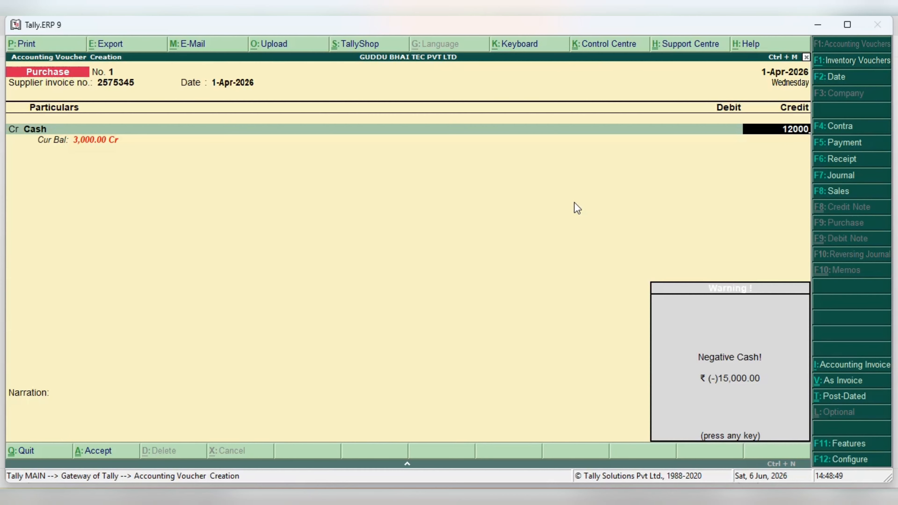
{"action": "key", "text": "Return"}
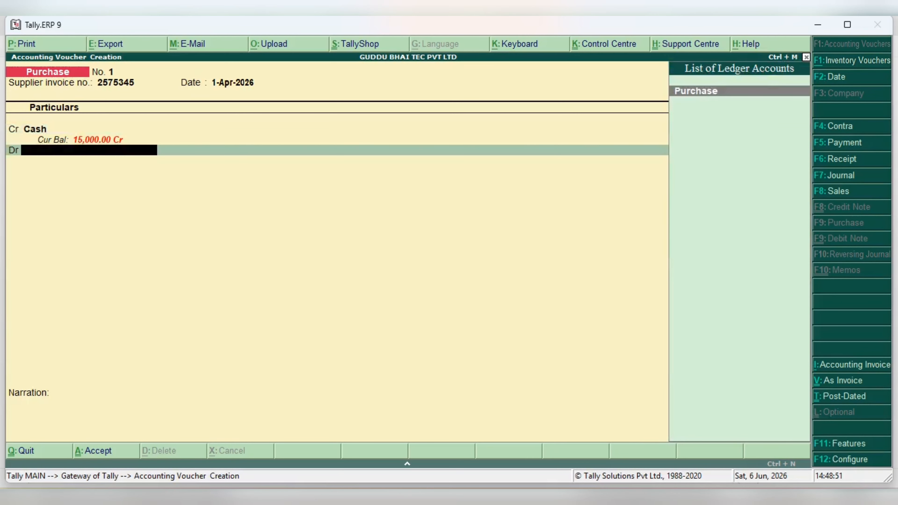
Debit the Purchase ledger 12,000 and save with narration 'being purchese godd'.
{"action": "left_click", "coordinate": [602, 503]}
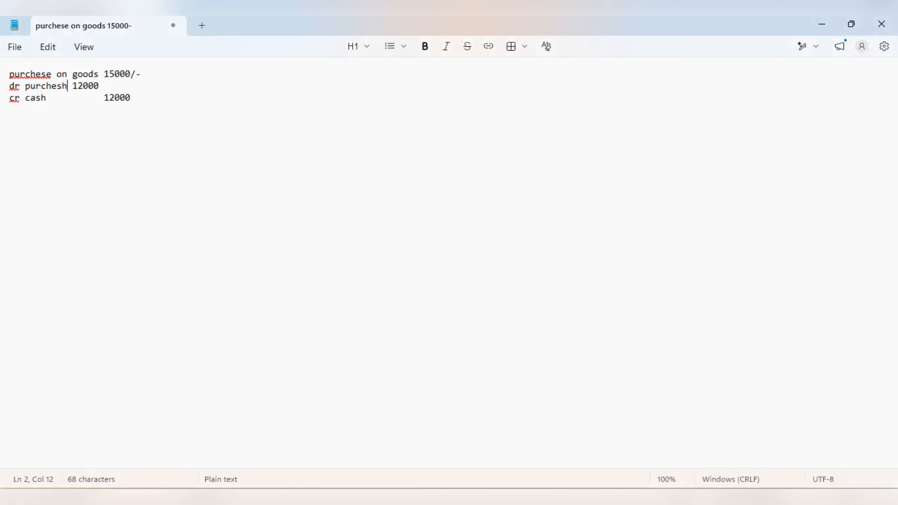
{"action": "left_click", "coordinate": [601, 503]}
{"action": "left_click", "coordinate": [714, 95]}
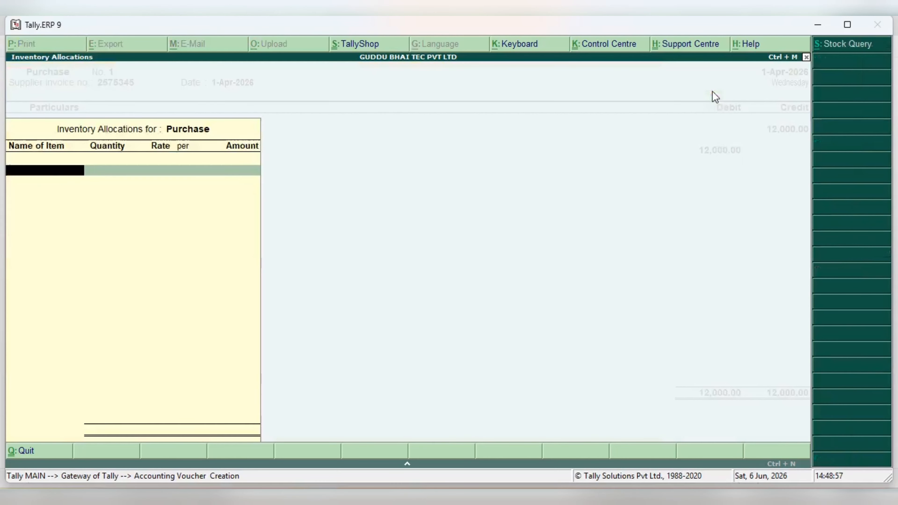
{"action": "key", "text": "Return"}
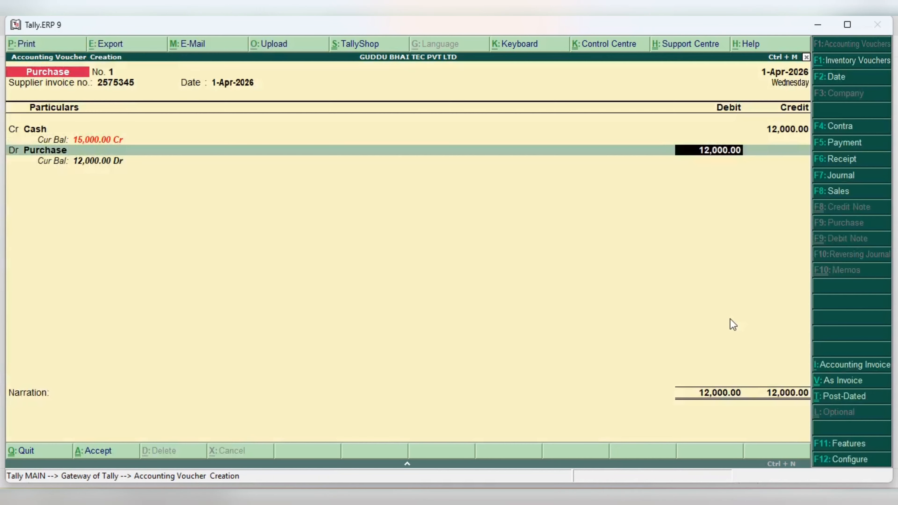
{"action": "key", "text": "Return"}
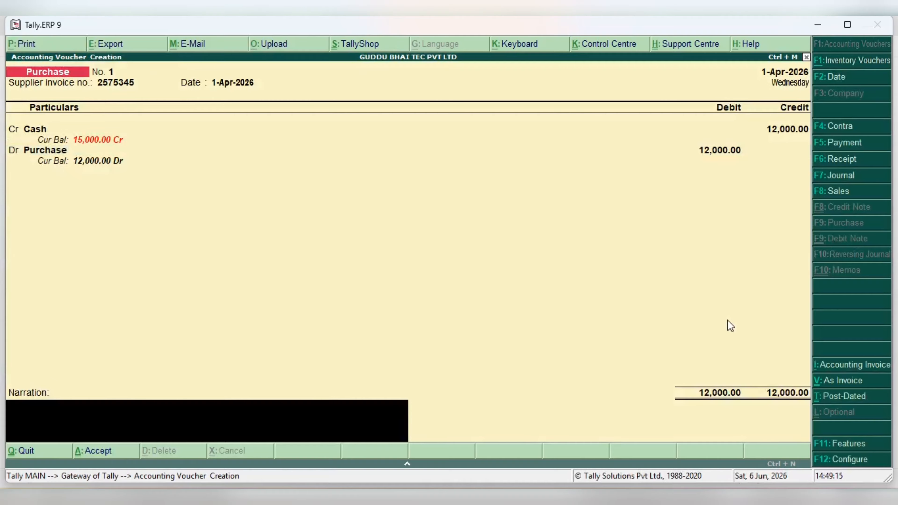
{"action": "type", "text": "being purchese"}
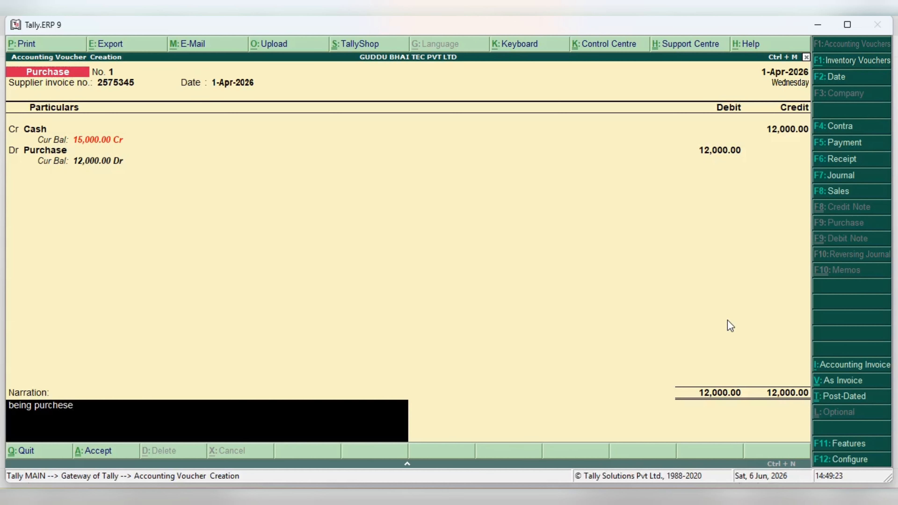
{"action": "type", "text": " godd"}
{"action": "key", "text": "Return"}
{"action": "key", "text": "Return"}
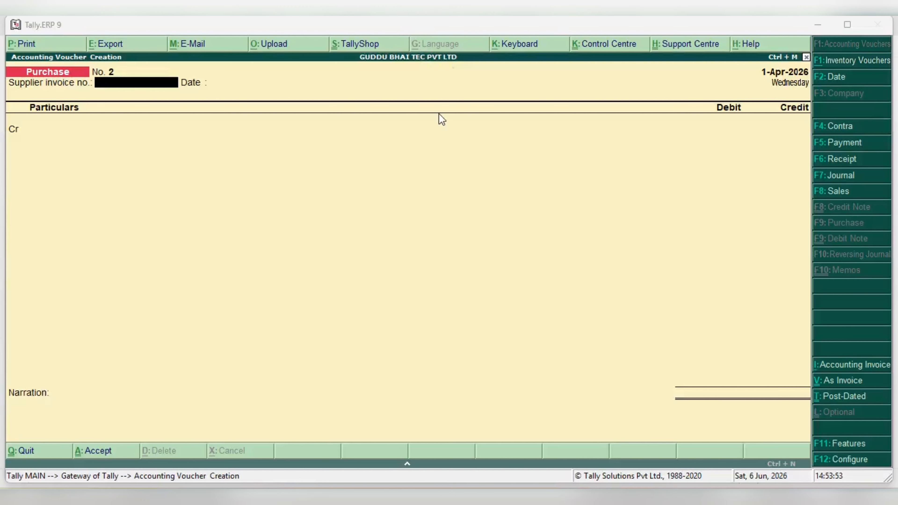
Quit the blank Purchase voucher No. 2 without entering anything.
{"action": "left_click", "coordinate": [438, 120]}
{"action": "key", "text": "Escape"}
{"action": "key", "text": "Return"}
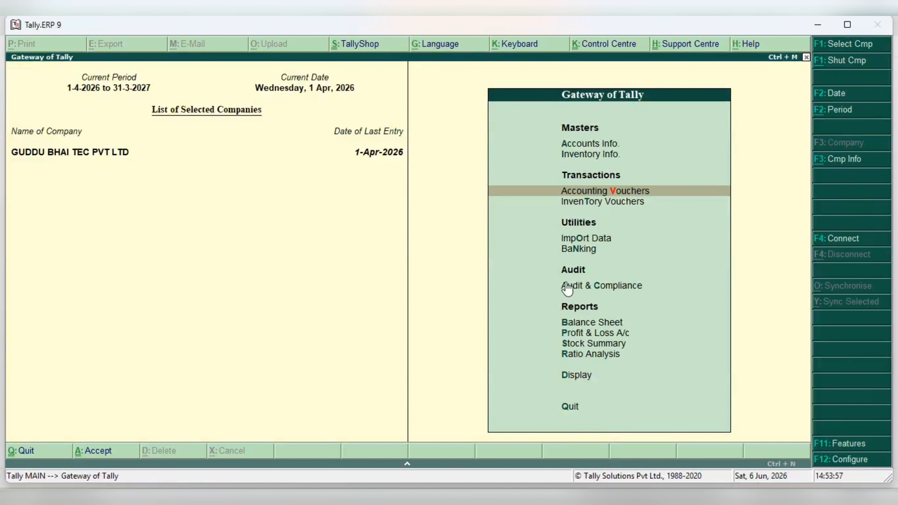
Open the Carriage Inward Paid journal from the Day Book for alteration.
{"action": "left_click", "coordinate": [583, 375]}
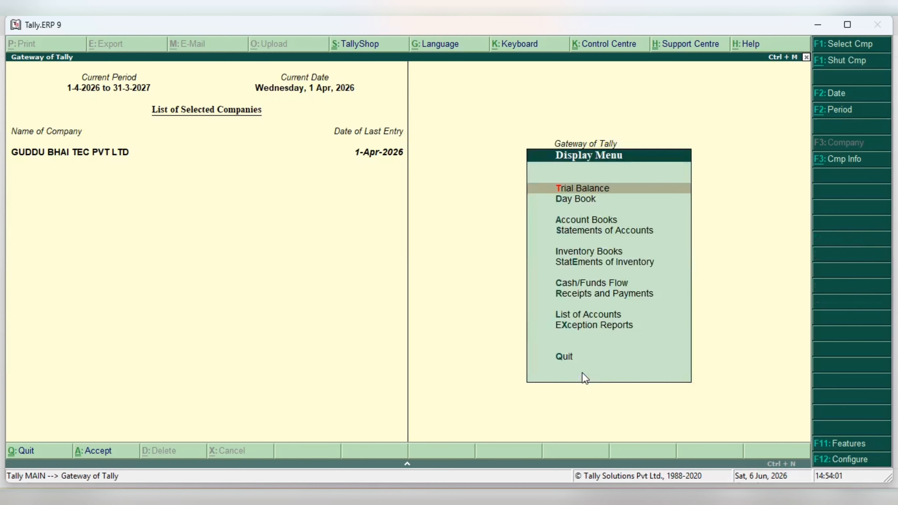
{"action": "left_click", "coordinate": [582, 202]}
{"action": "left_click", "coordinate": [580, 199]}
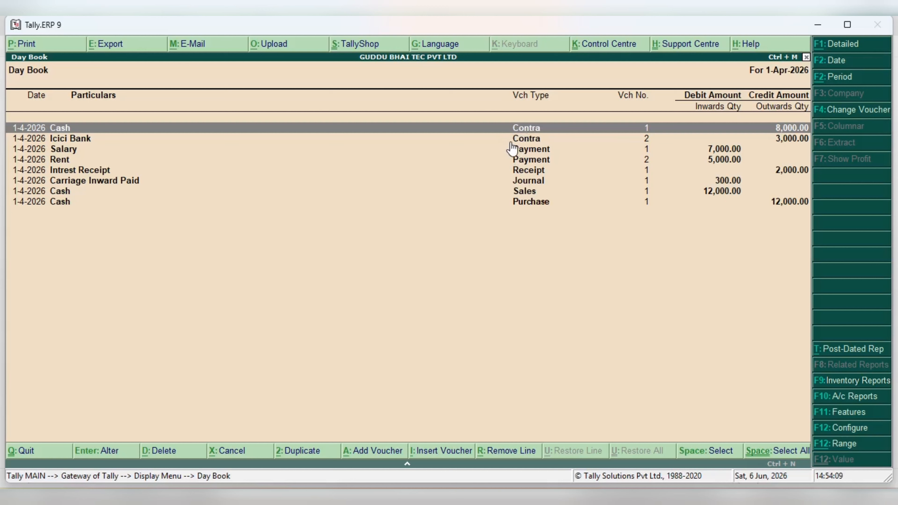
{"action": "left_click", "coordinate": [155, 182]}
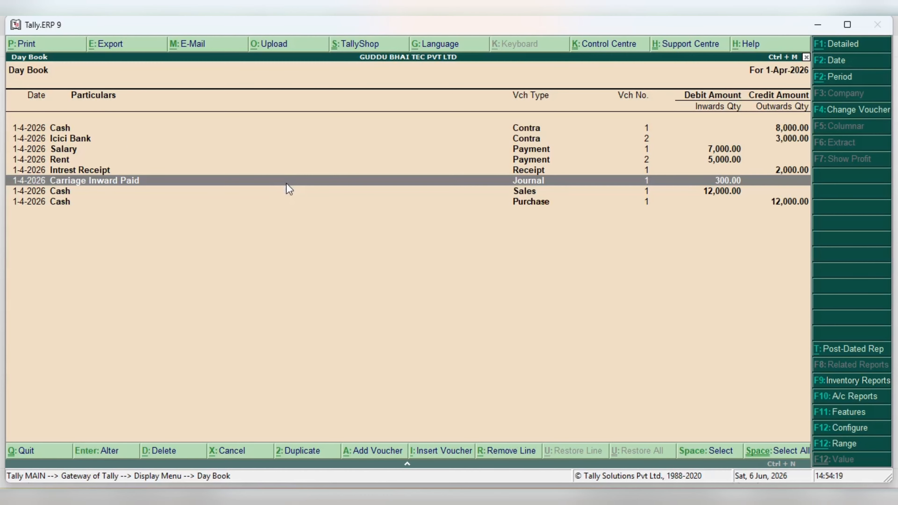
{"action": "key", "text": "Return"}
{"action": "key", "text": "Return"}
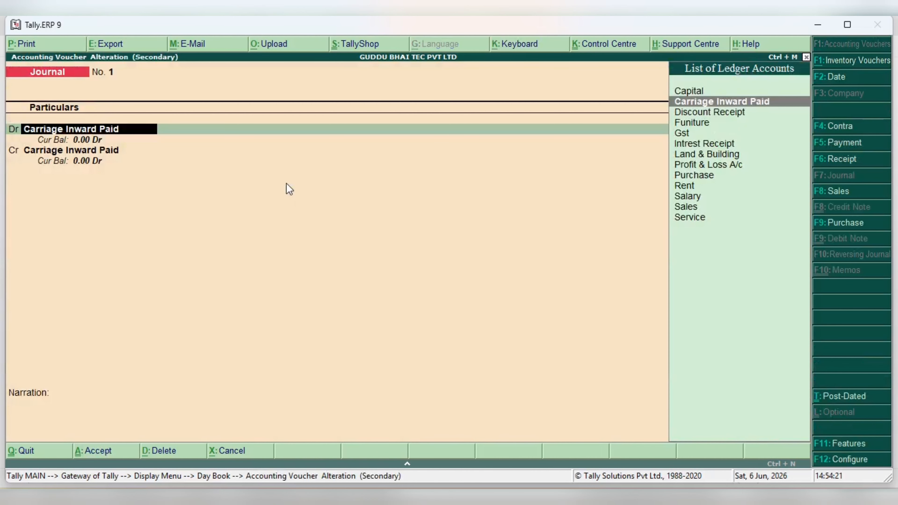
Replace the journal's credit ledger with Capital for 300.00.
{"action": "key", "text": "Return"}
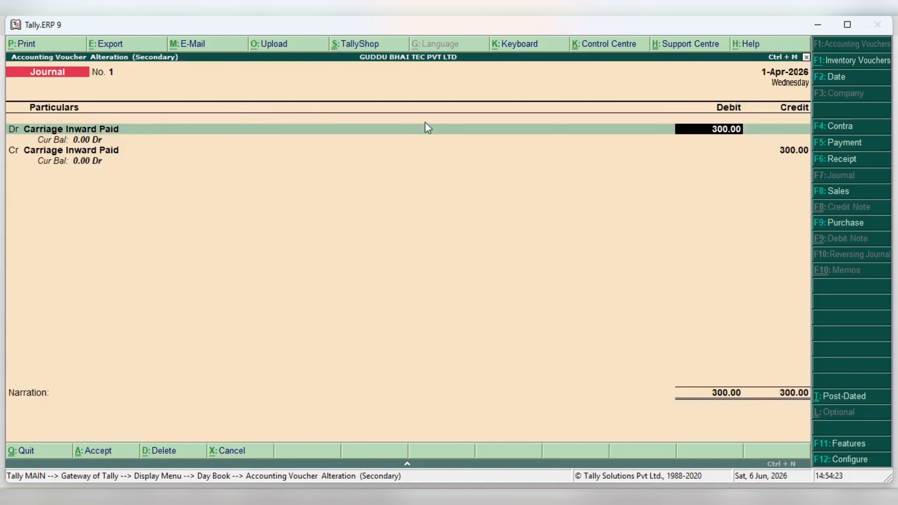
{"action": "key", "text": "Return"}
{"action": "key", "text": "Return"}
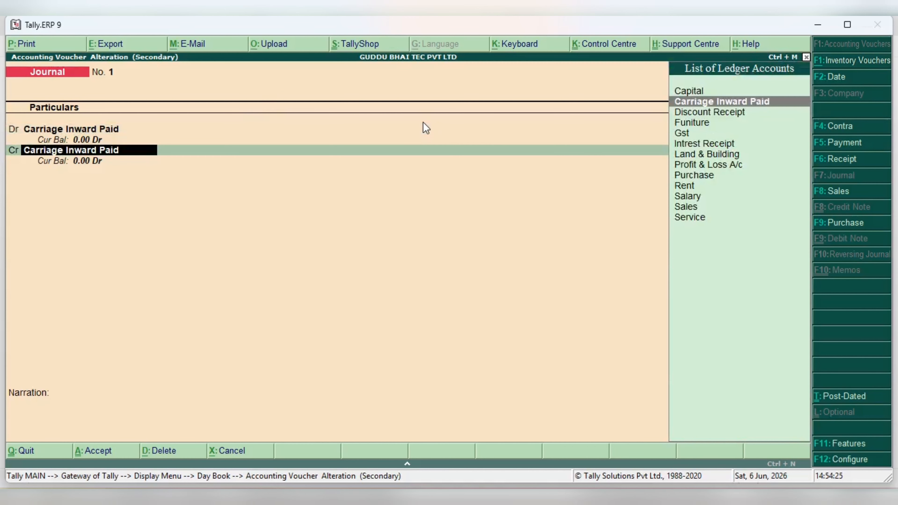
{"action": "type", "text": "C"}
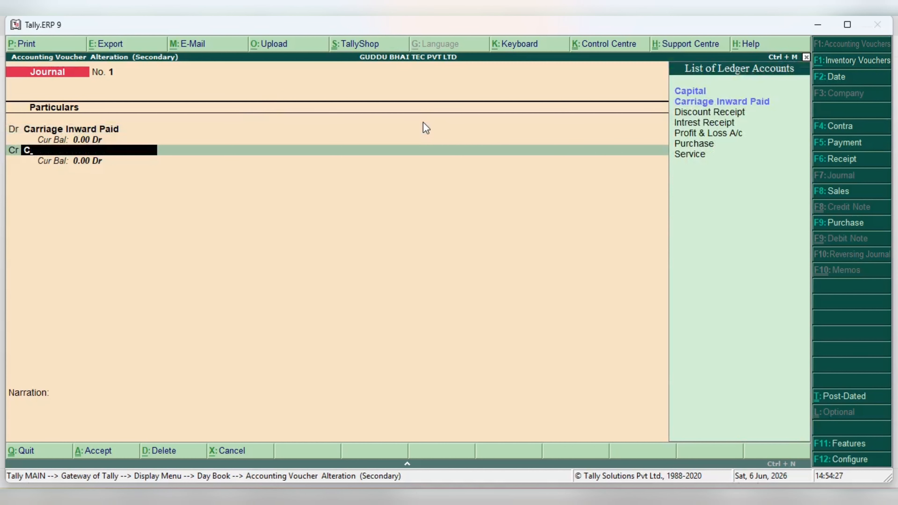
{"action": "type", "text": "a"}
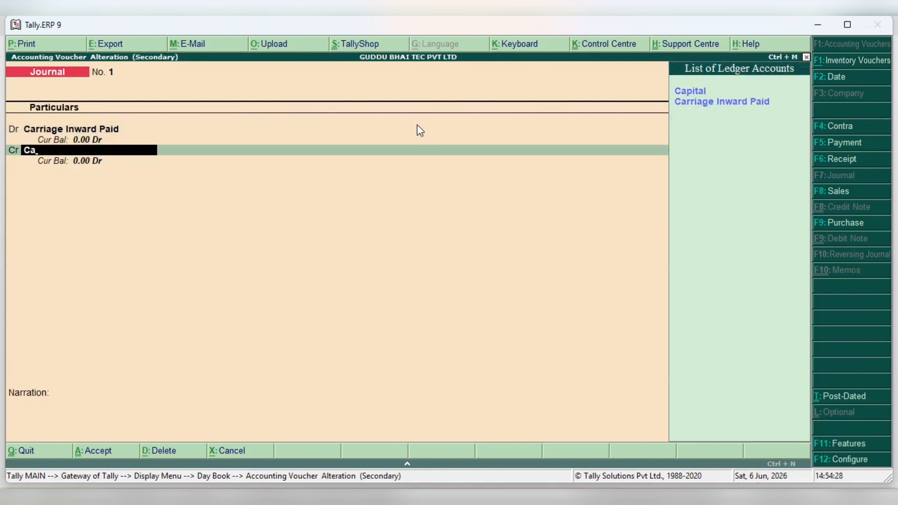
{"action": "left_click", "coordinate": [680, 91]}
{"action": "left_click", "coordinate": [681, 90]}
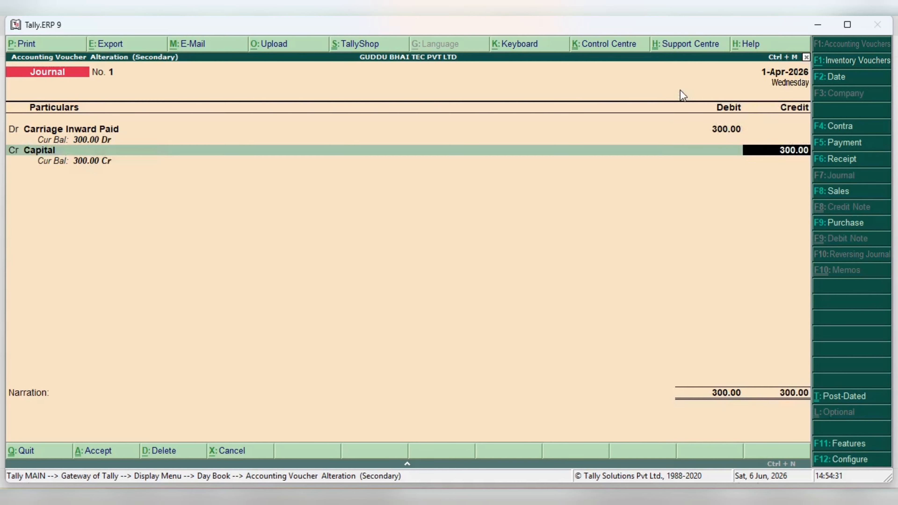
{"action": "key", "text": "Return"}
Add narration 'being carriagev inward', save the altered journal, and close the Day Book.
{"action": "key", "text": "Return"}
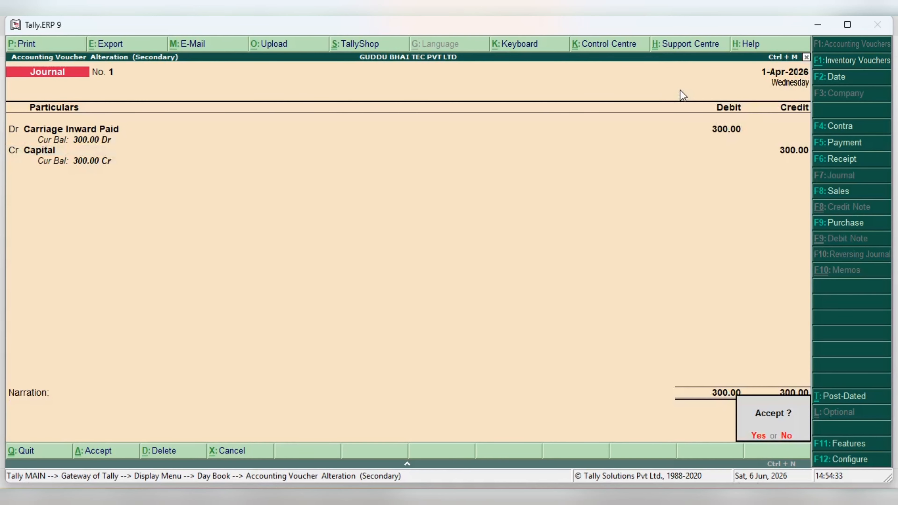
{"action": "left_click", "coordinate": [786, 435]}
{"action": "key", "text": "Return"}
{"action": "key", "text": "Return"}
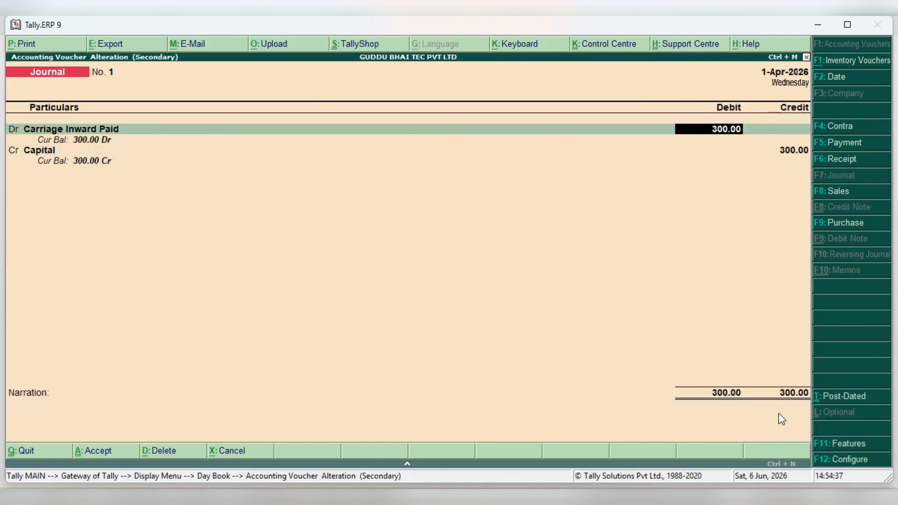
{"action": "key", "text": "Return"}
{"action": "key", "text": "Return"}
{"action": "key", "text": "Return"}
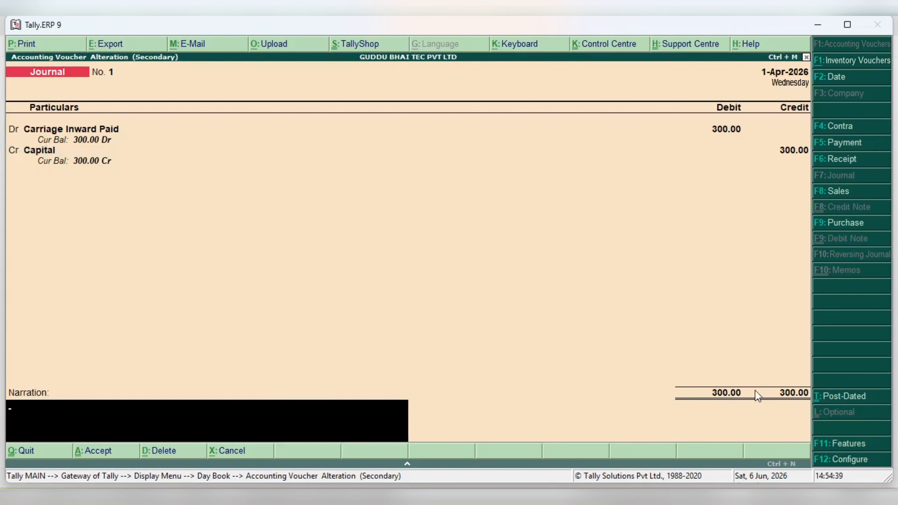
{"action": "type", "text": "being ca"}
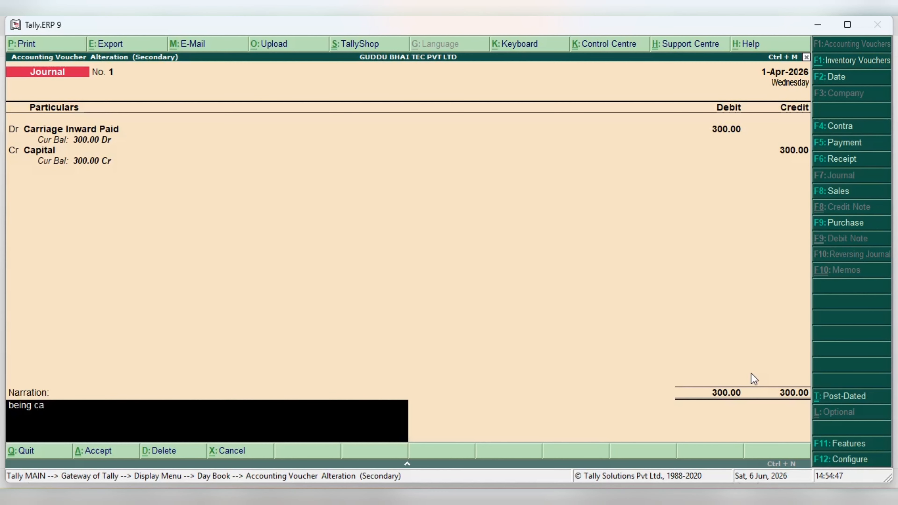
{"action": "type", "text": "rriagev inward"}
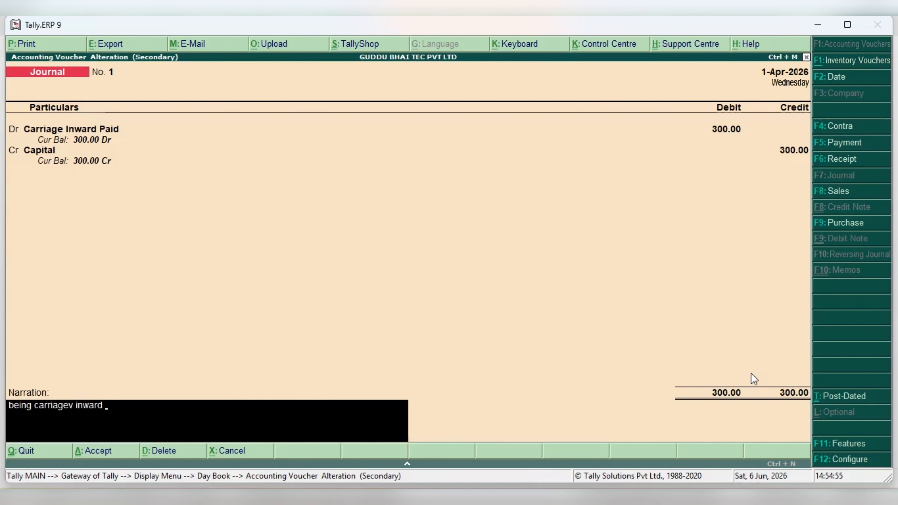
{"action": "key", "text": "Return"}
{"action": "key", "text": "Return"}
{"action": "key", "text": "Return"}
{"action": "key", "text": "Return"}
{"action": "key", "text": "Return"}
{"action": "key", "text": "Return"}
{"action": "key", "text": "Return"}
{"action": "key", "text": "Return"}
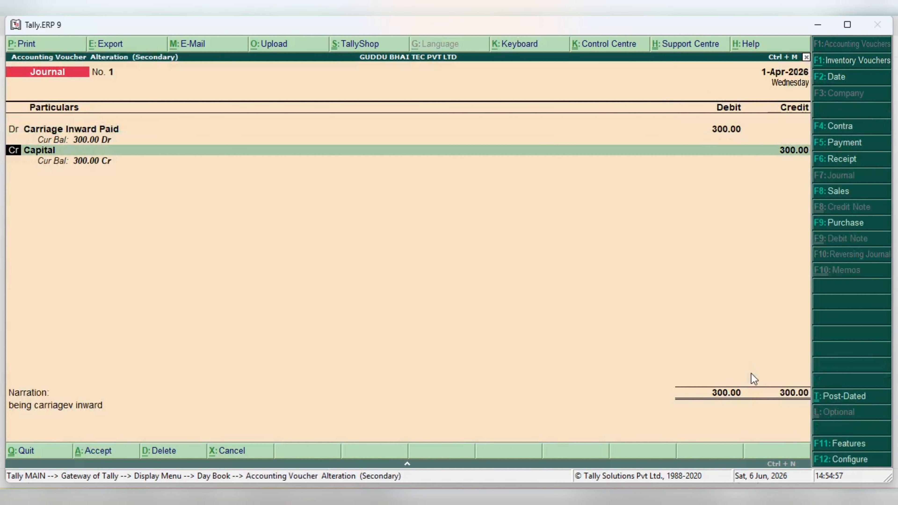
{"action": "key", "text": "Return"}
{"action": "key", "text": "Return"}
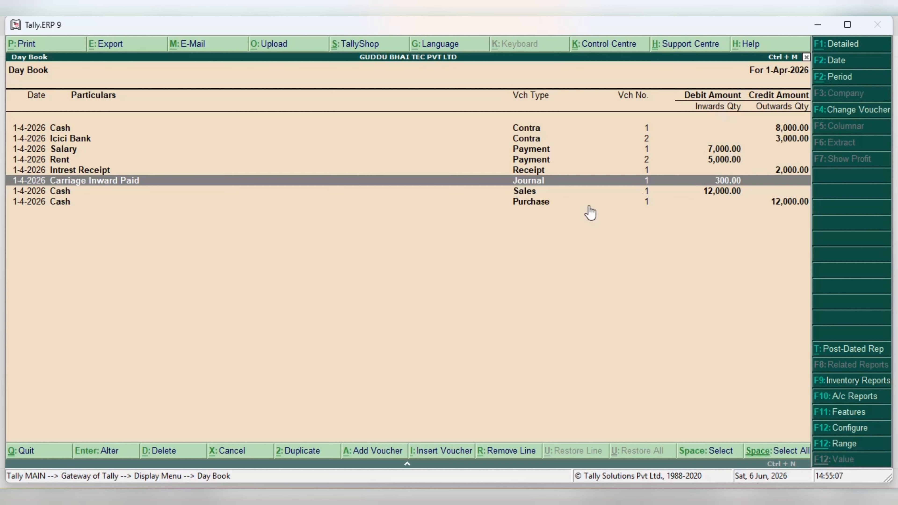
{"action": "key", "text": "Escape"}
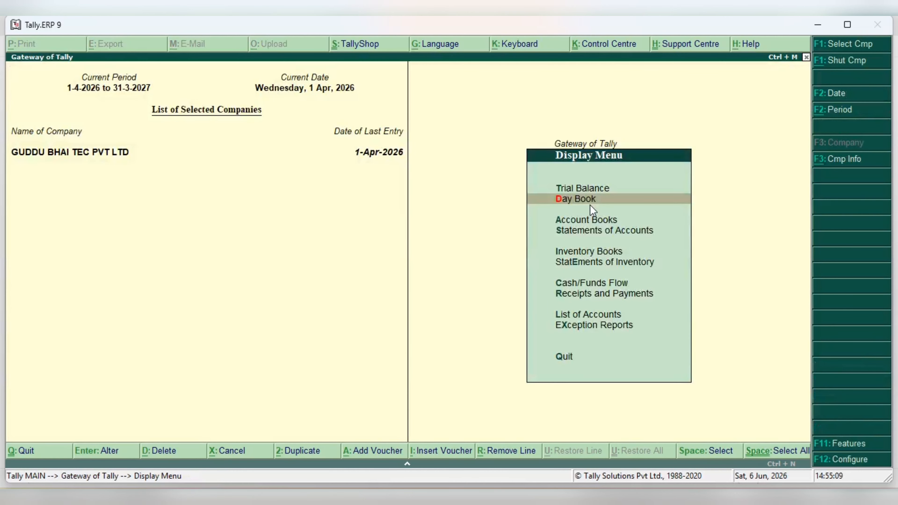
Return to Gateway of Tally after discarding a new Journal voucher and leaving Accounts Info.
{"action": "key", "text": "Escape"}
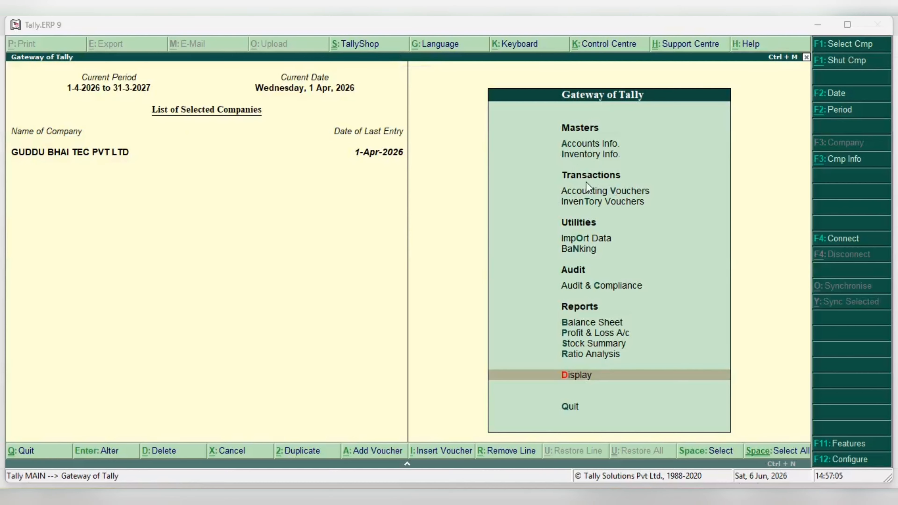
{"action": "left_click", "coordinate": [597, 193]}
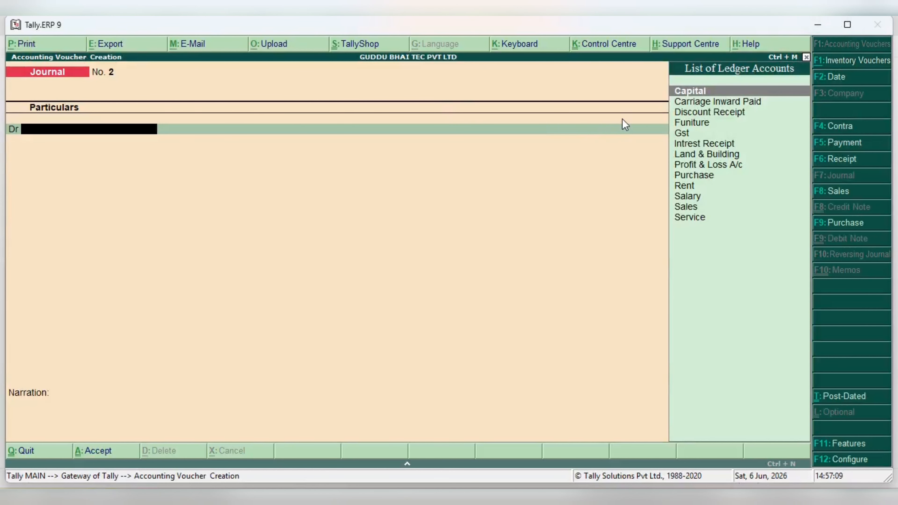
{"action": "key", "text": "Escape"}
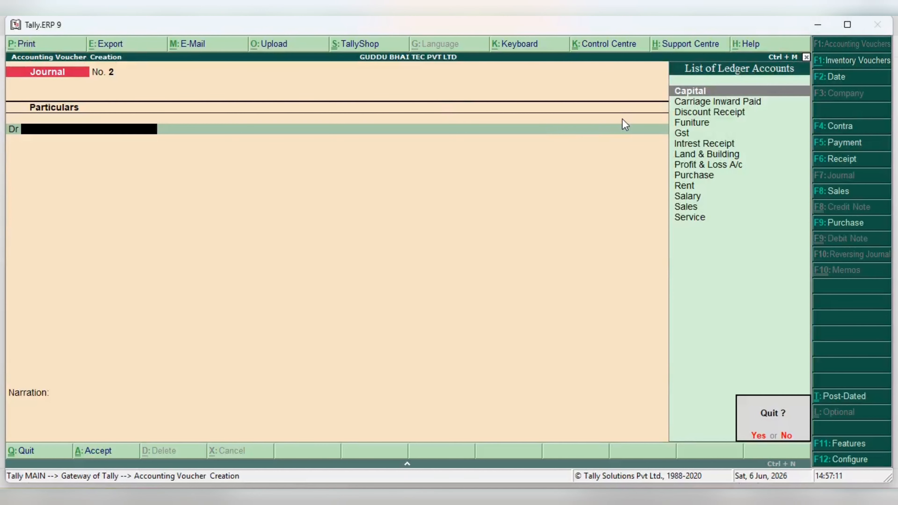
{"action": "key", "text": "y"}
{"action": "left_click", "coordinate": [573, 146]}
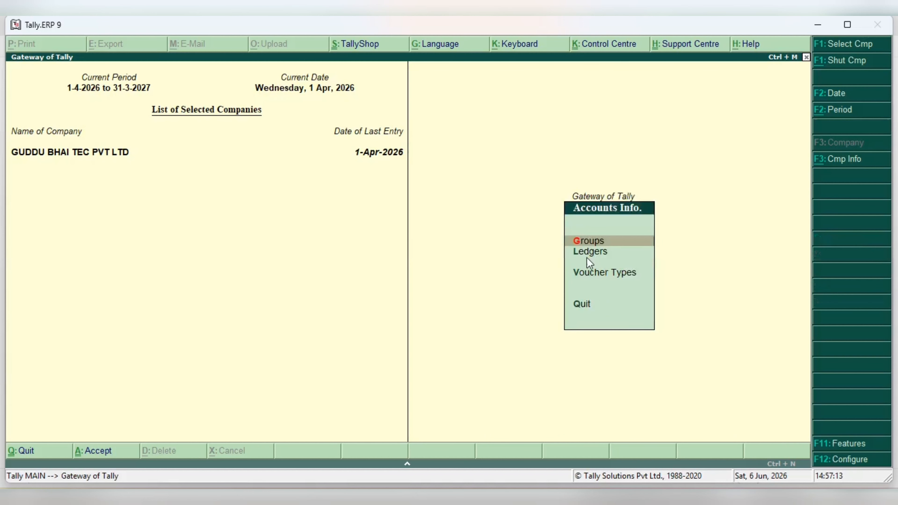
{"action": "key", "text": "Escape"}
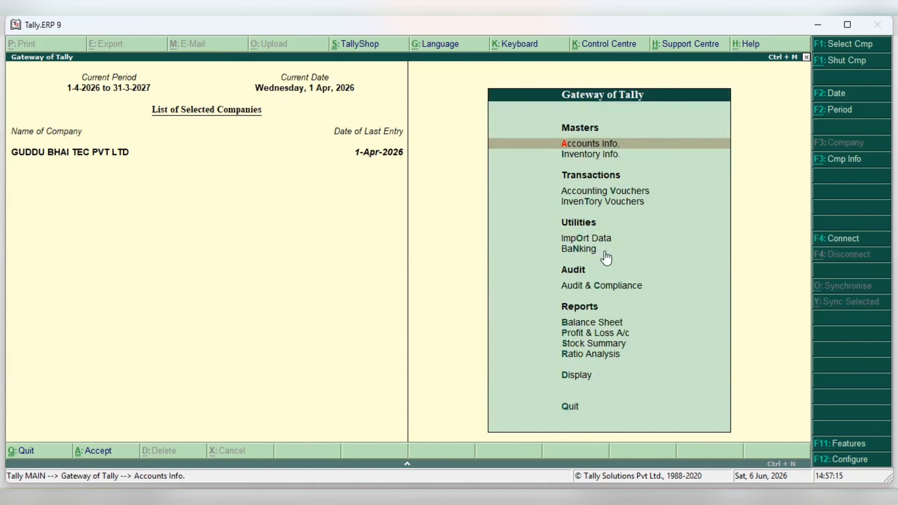